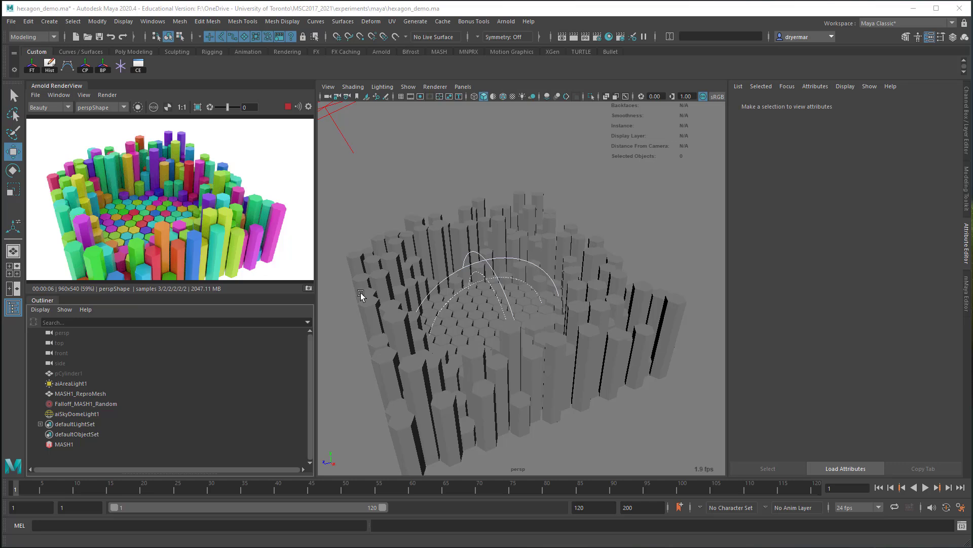
- Examine the existing hexagonal column landscape up close and from several distances in the perspective view and render preview
alt+right_drag(480, 323, 525, 340)
alt+middle_drag(506, 332, 502, 318)
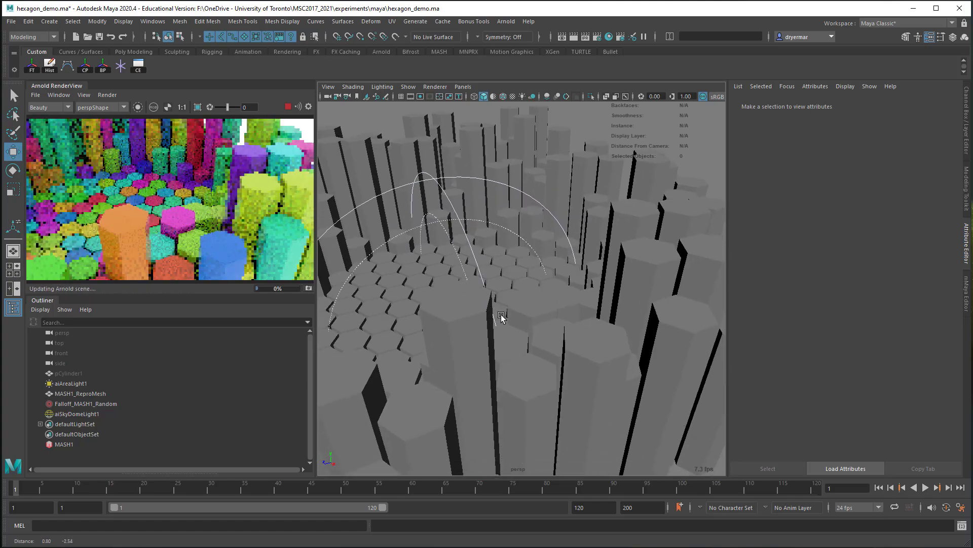
alt+right_drag(488, 315, 509, 319)
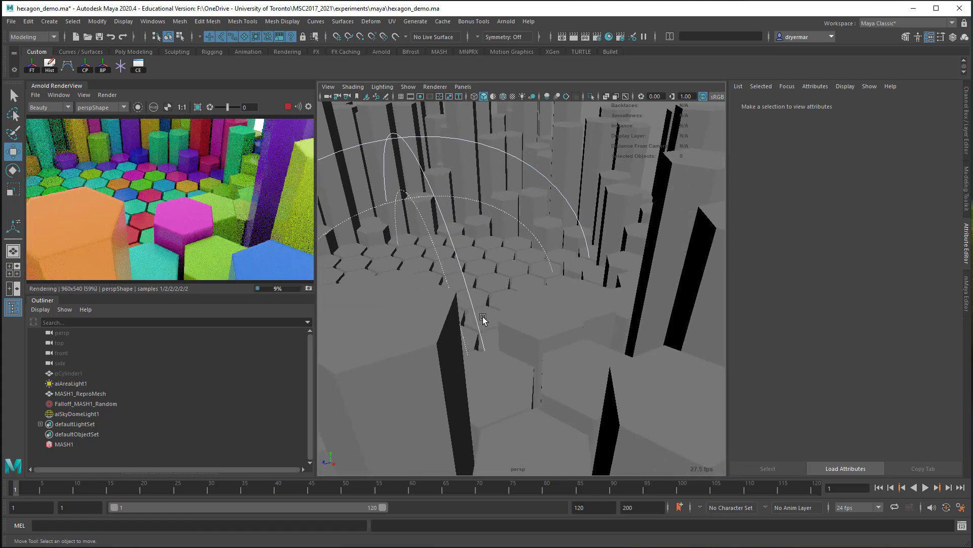
alt+middle_drag(483, 317, 469, 321)
alt+right_drag(469, 323, 459, 348)
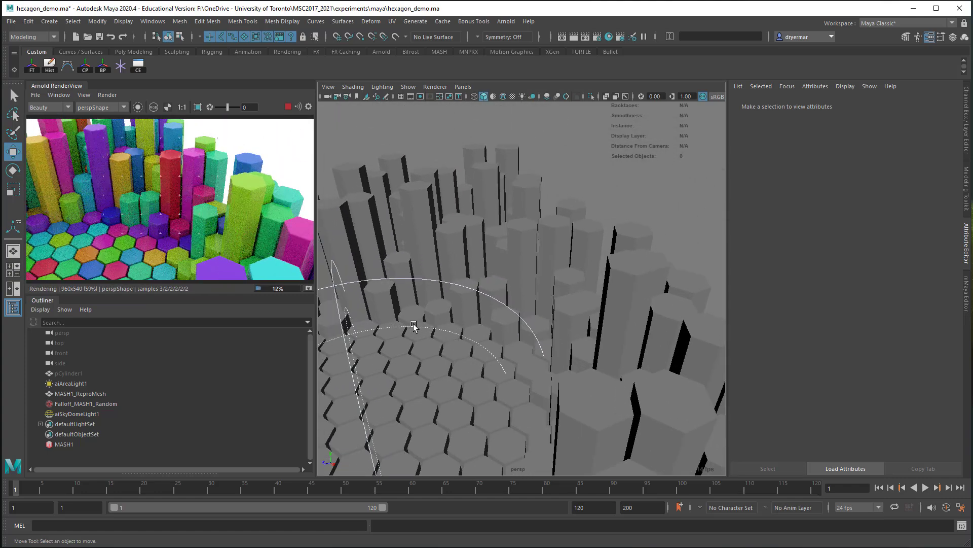
alt+middle_drag(376, 309, 337, 293)
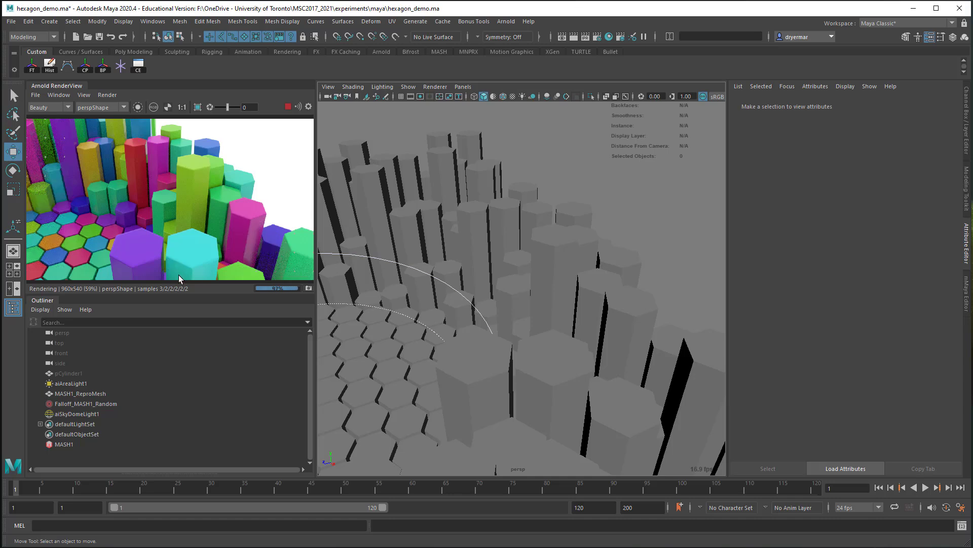
- Delete the existing MASH1 network in the MASH Editor, confirm the deletion and close the editor
click(549, 265)
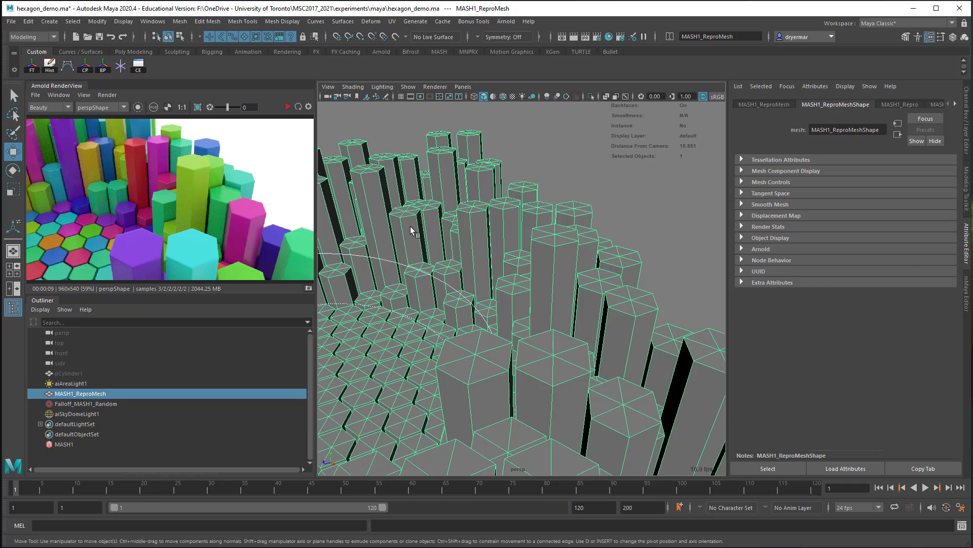
click(29, 37)
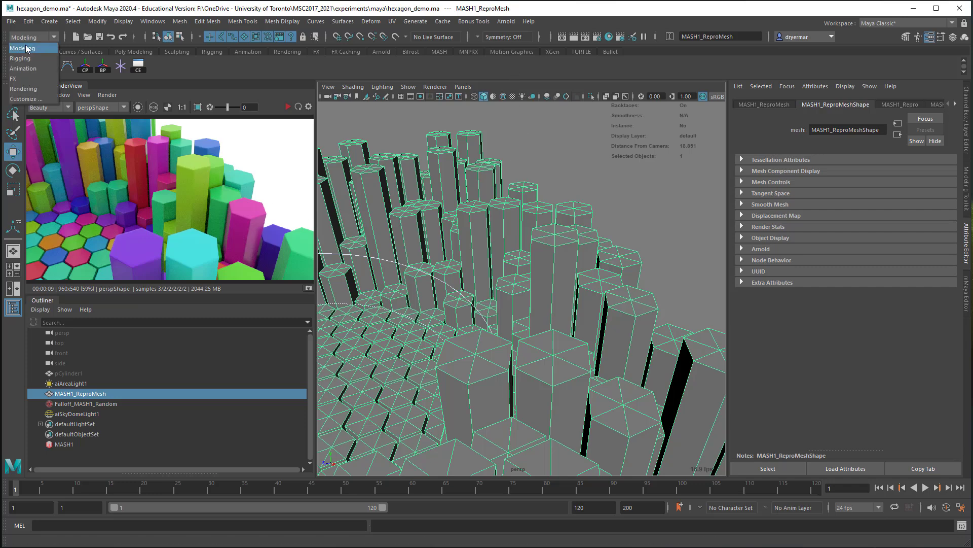
click(12, 79)
click(479, 21)
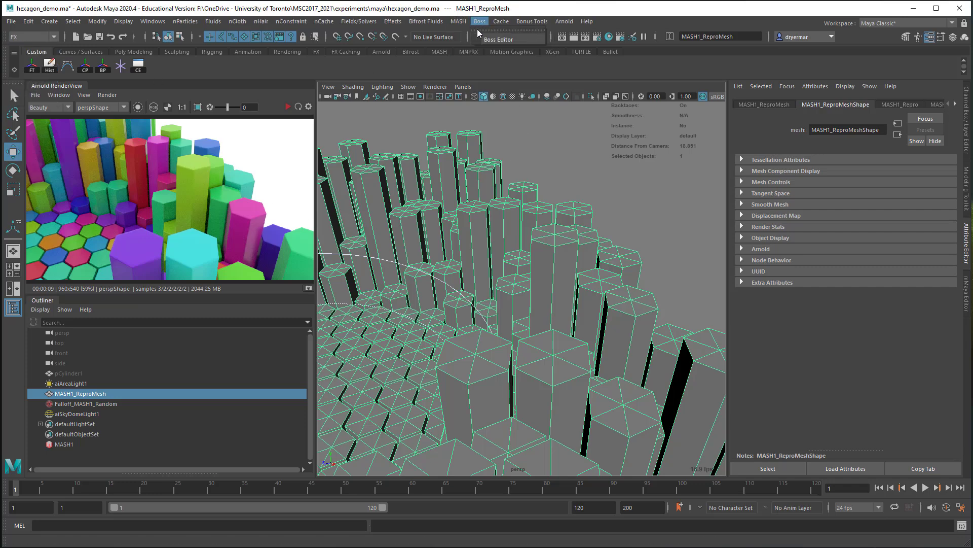
mouse_move(464, 25)
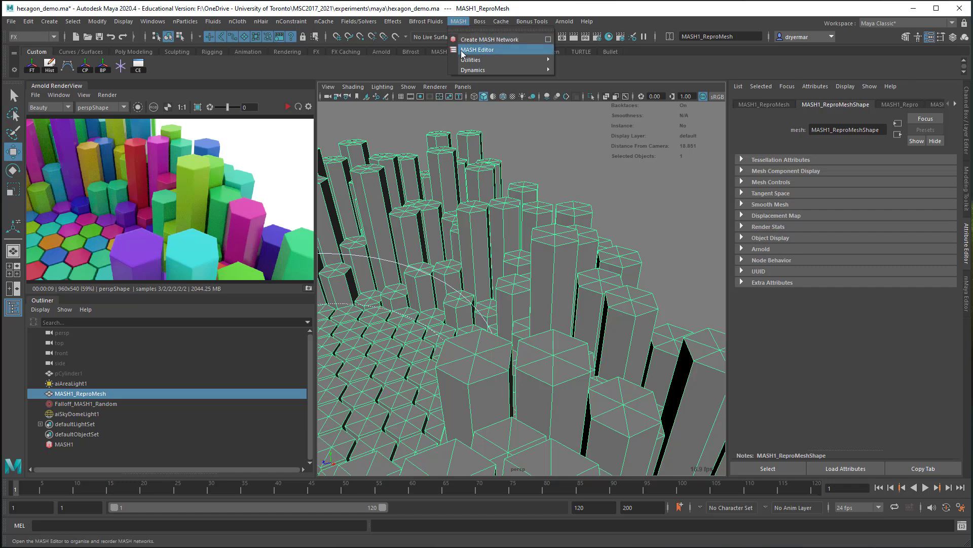
click(478, 50)
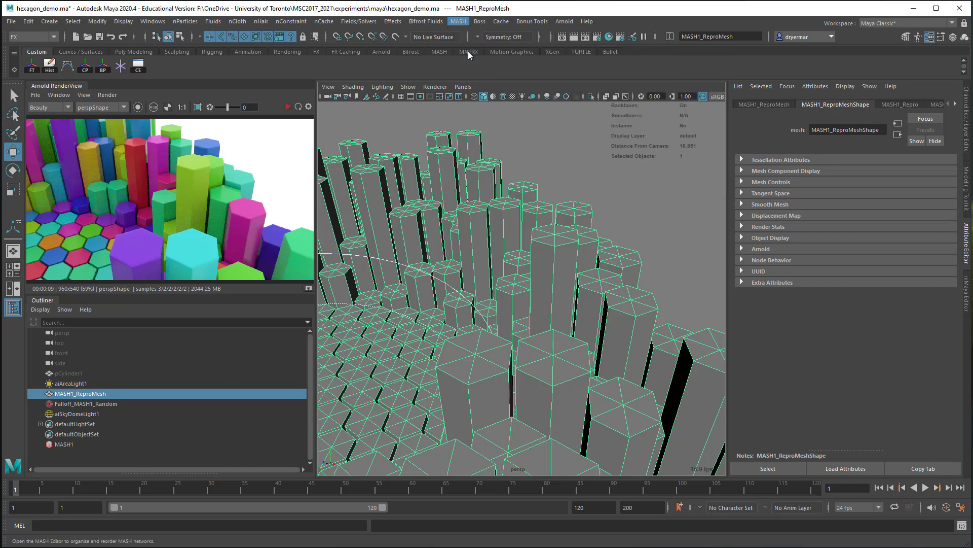
right_click(333, 142)
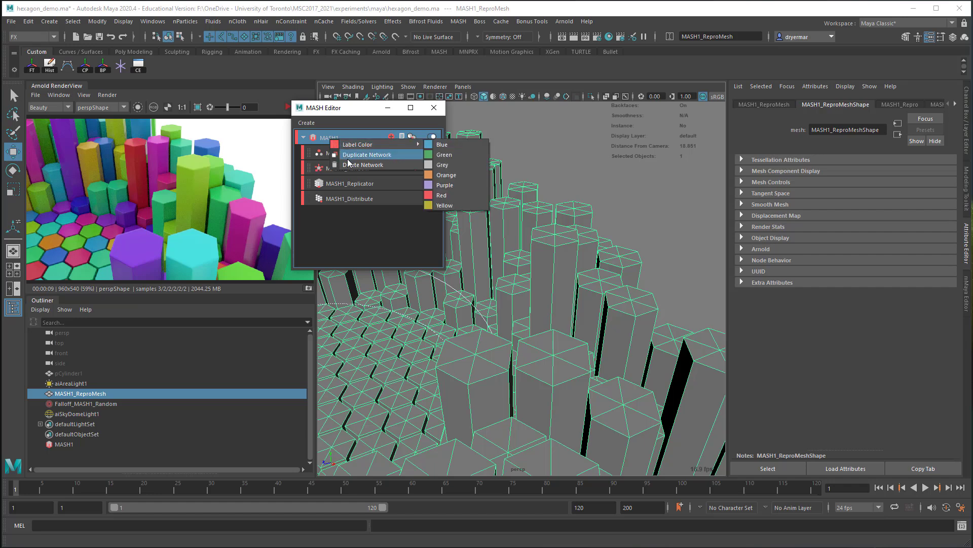
click(363, 164)
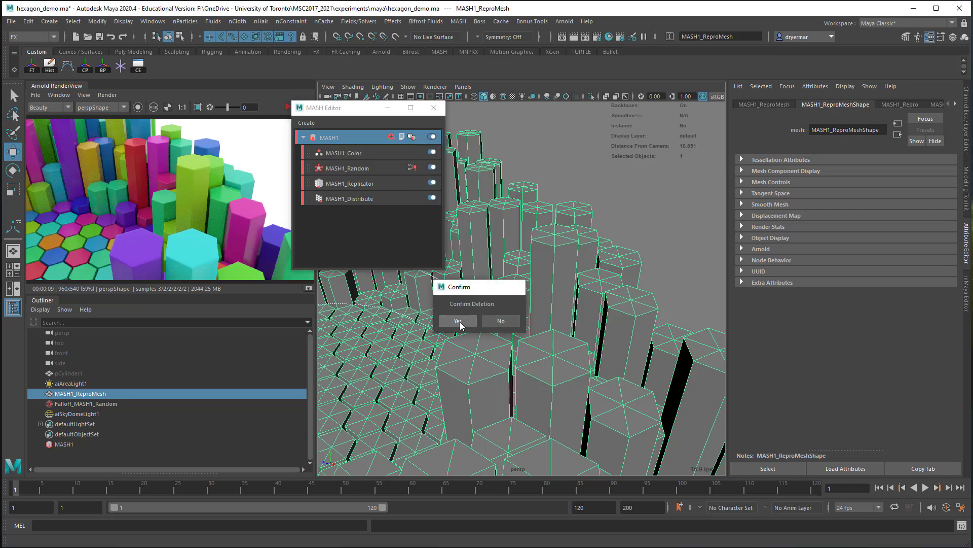
click(458, 320)
click(433, 108)
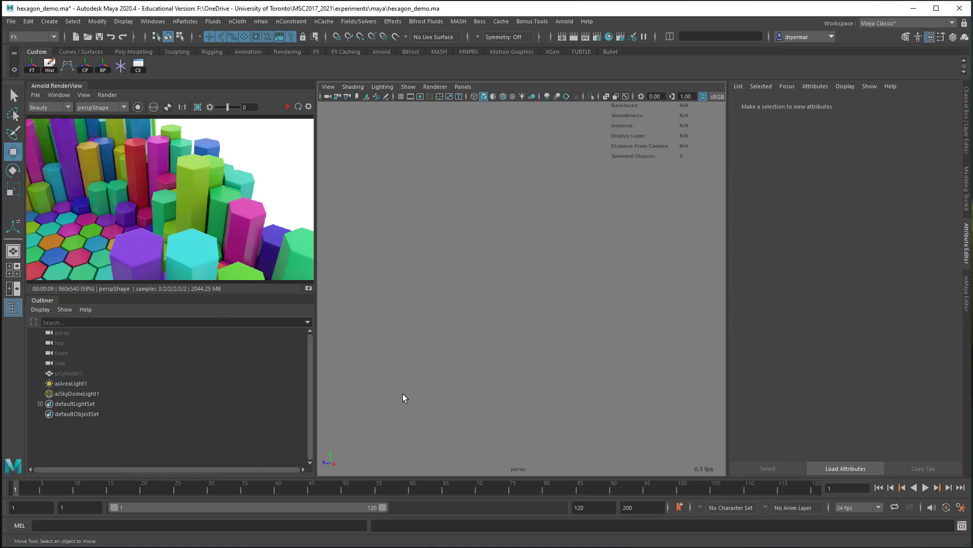
- Unhide the source hexagon pCylinder1, frame it in the view and display its transform channels
click(82, 374)
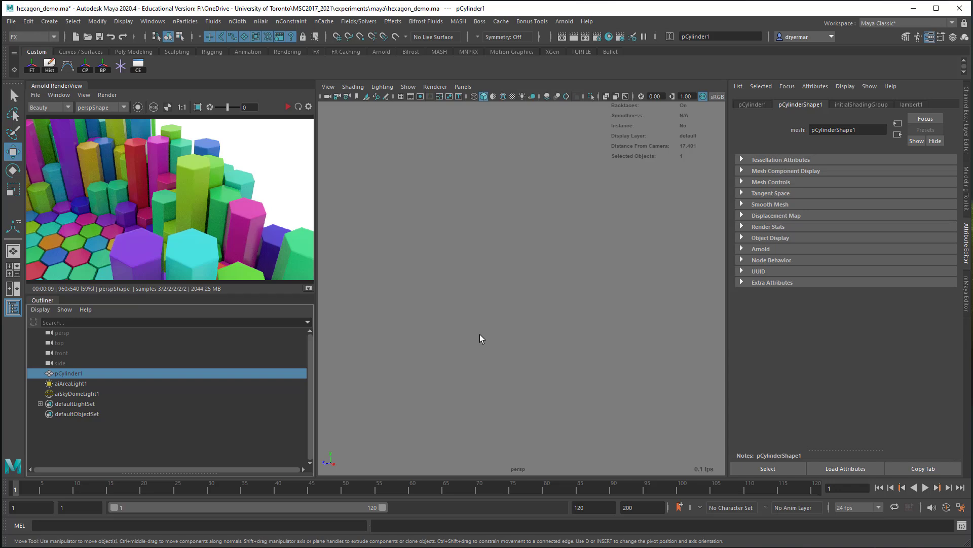
key(shift+h)
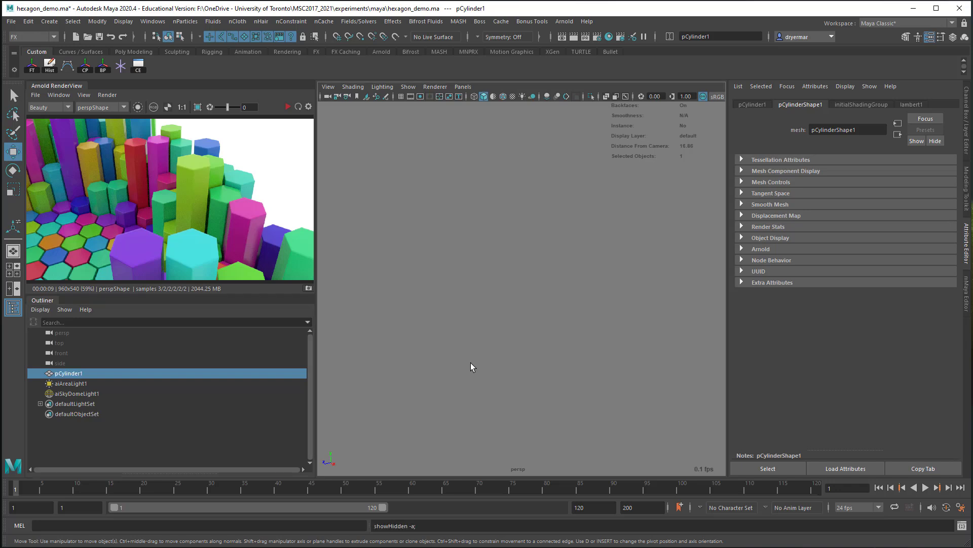
key(f)
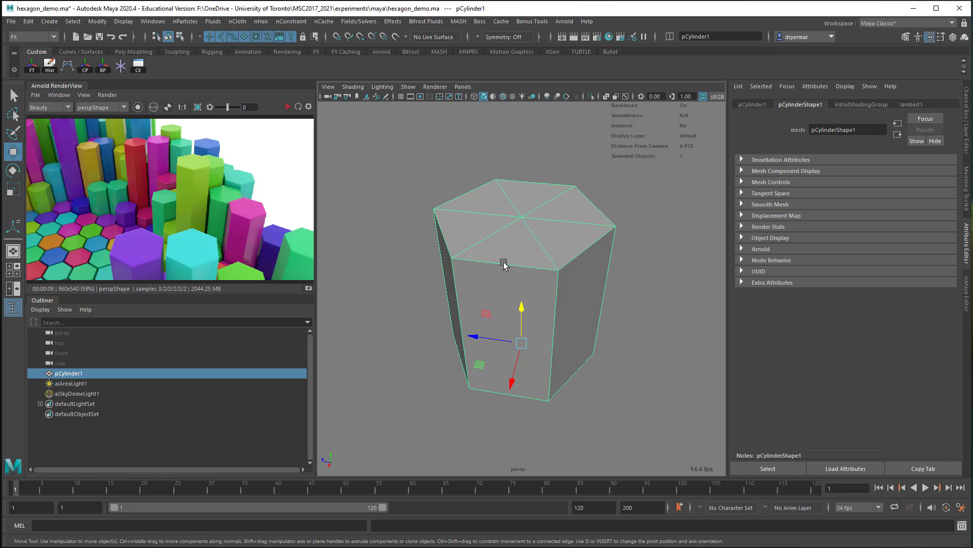
alt+drag(524, 291, 539, 249)
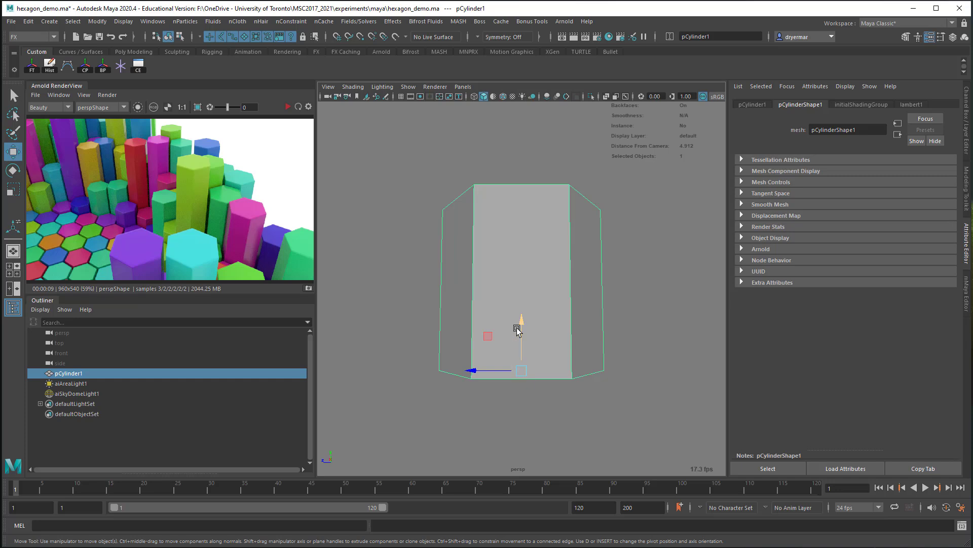
alt+drag(518, 316, 523, 359)
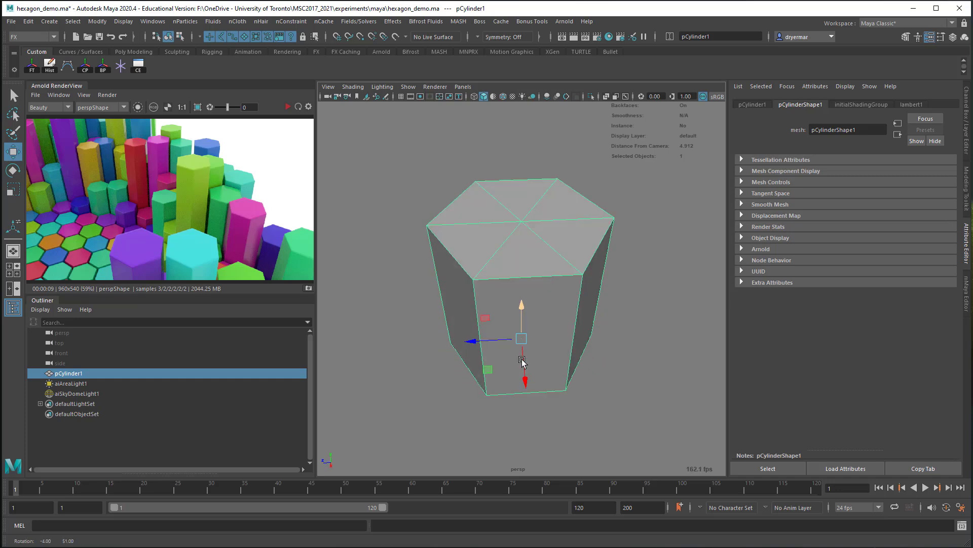
click(966, 116)
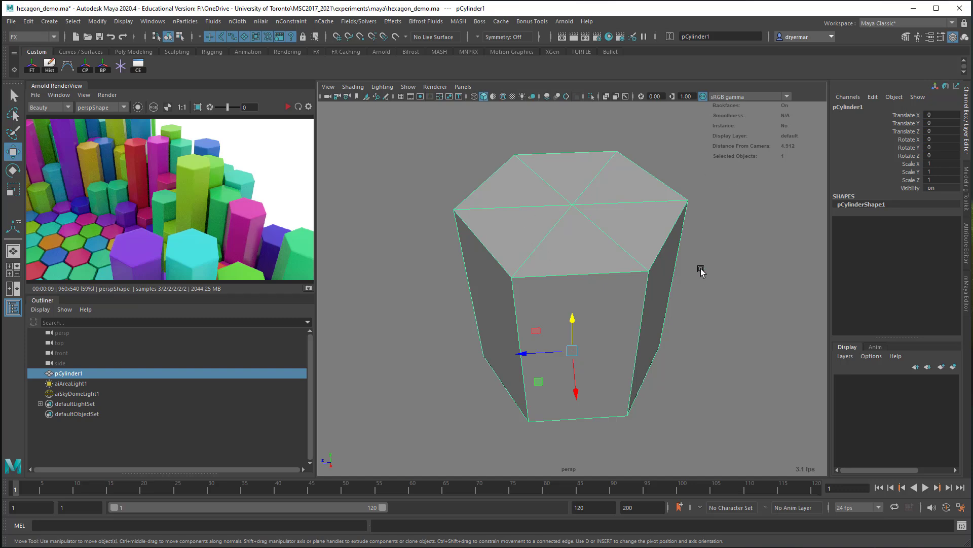
- Create a MASH network from pCylinder1 with Mesh geometry type and grid distribution, hiding the source object
alt+right_drag(700, 272, 539, 223)
alt+drag(540, 223, 540, 242)
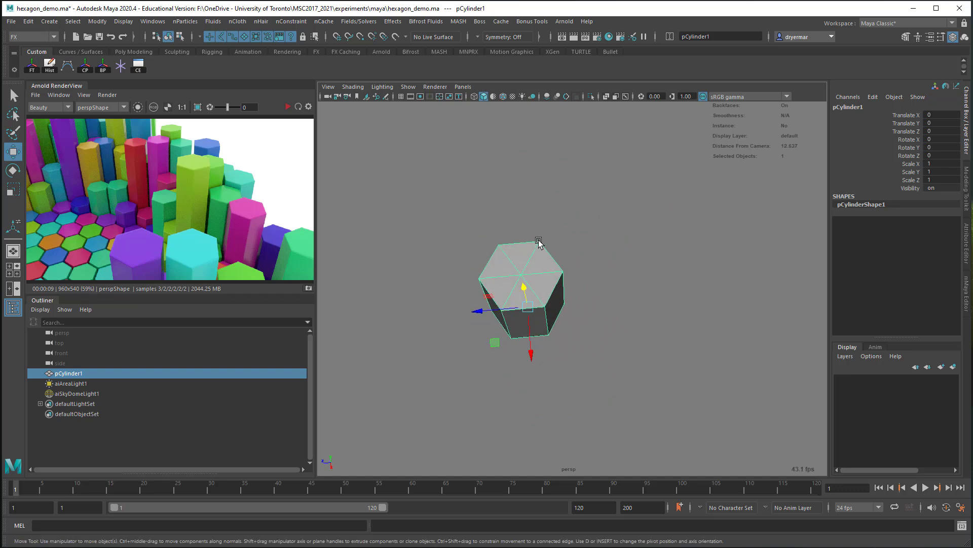
click(463, 22)
click(548, 39)
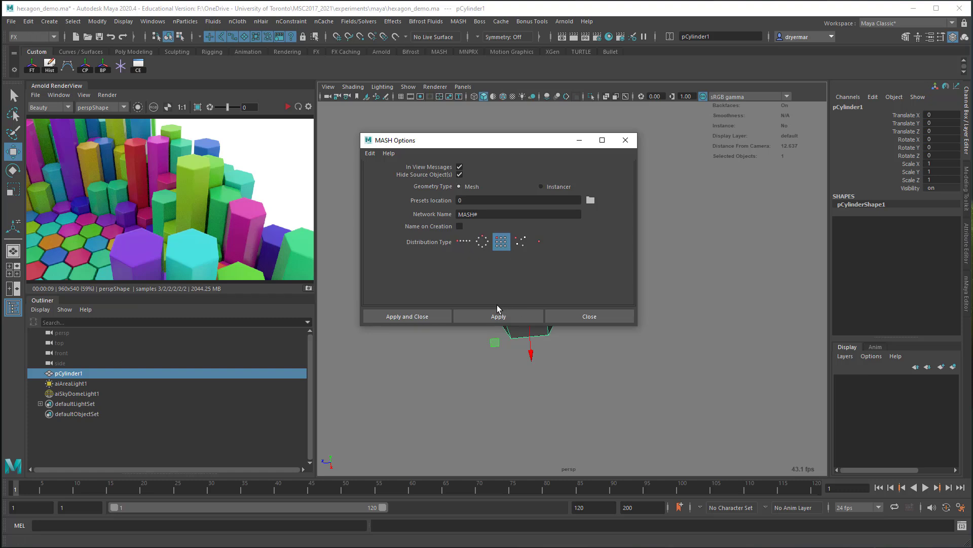
click(417, 316)
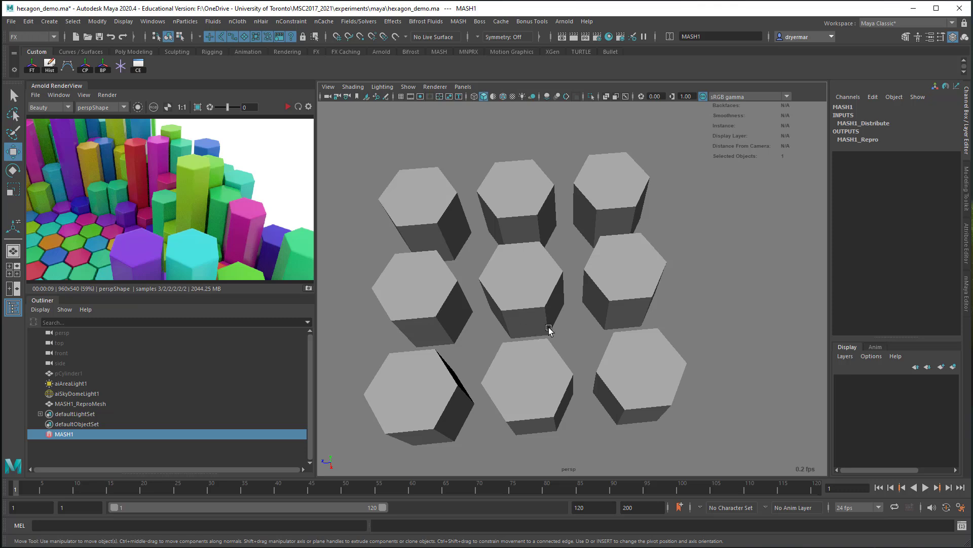
- Inspect the hexagon array from above and at an angle, with the ground grid displayed briefly
alt+right_drag(549, 327, 350, 286)
click(402, 97)
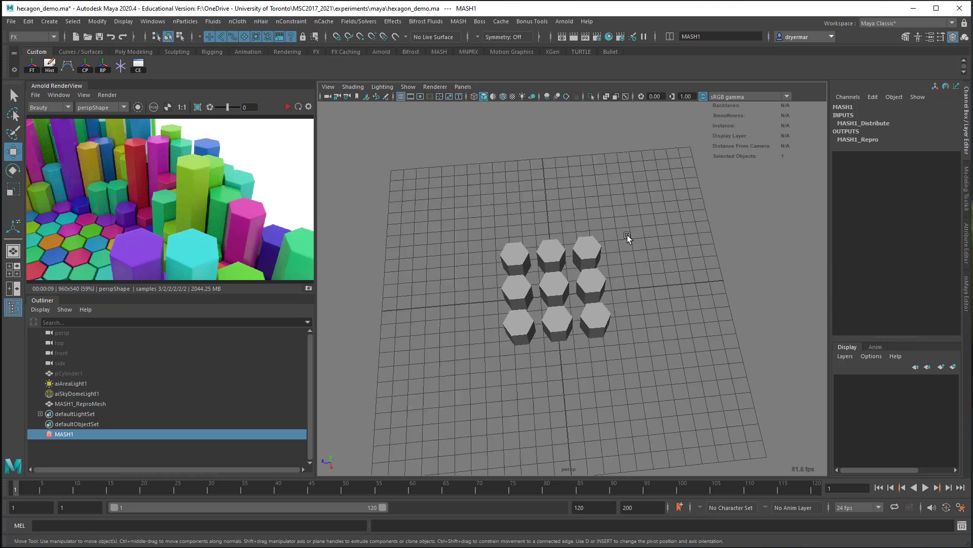
click(401, 97)
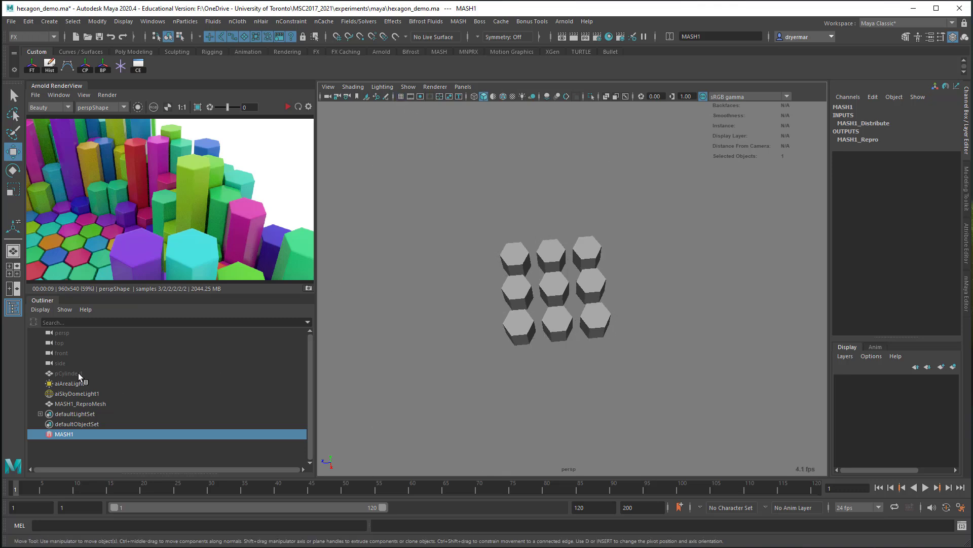
alt+drag(458, 354, 489, 343)
alt+right_drag(489, 342, 522, 332)
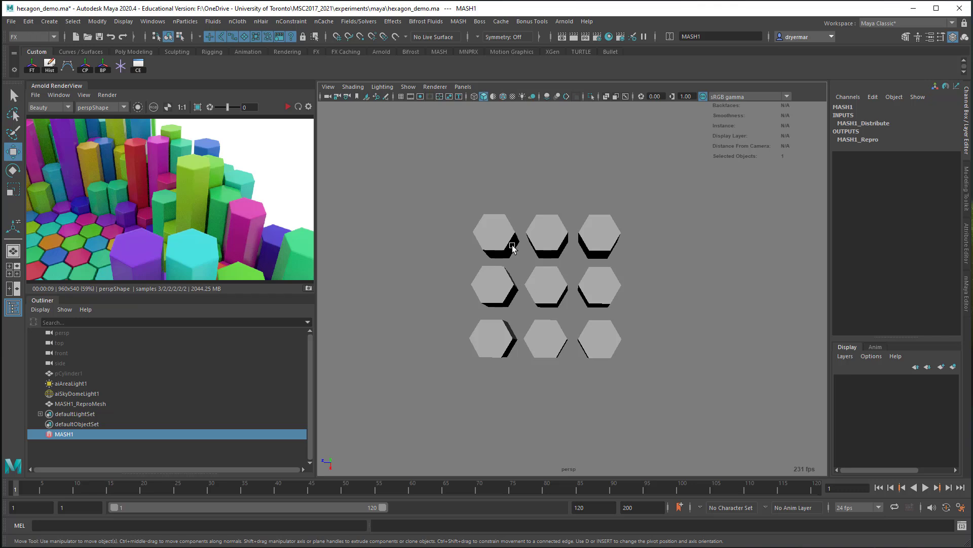
alt+drag(463, 257, 480, 245)
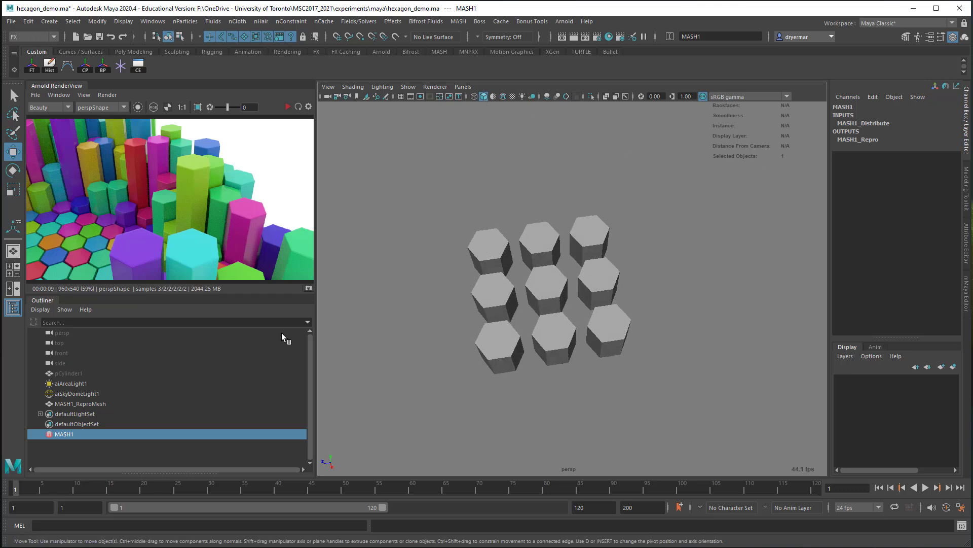
- In MASH1's Distribute attributes, set Distance X and Distance Y to 0 and Grid X to 1
click(67, 434)
key(ctrl+a)
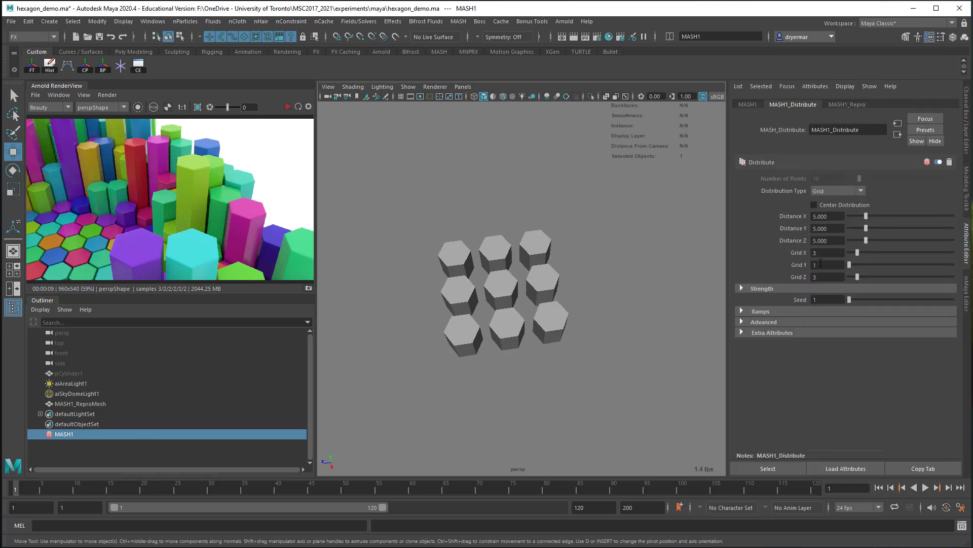
drag(873, 229, 844, 230)
drag(858, 252, 857, 253)
alt+drag(715, 252, 583, 264)
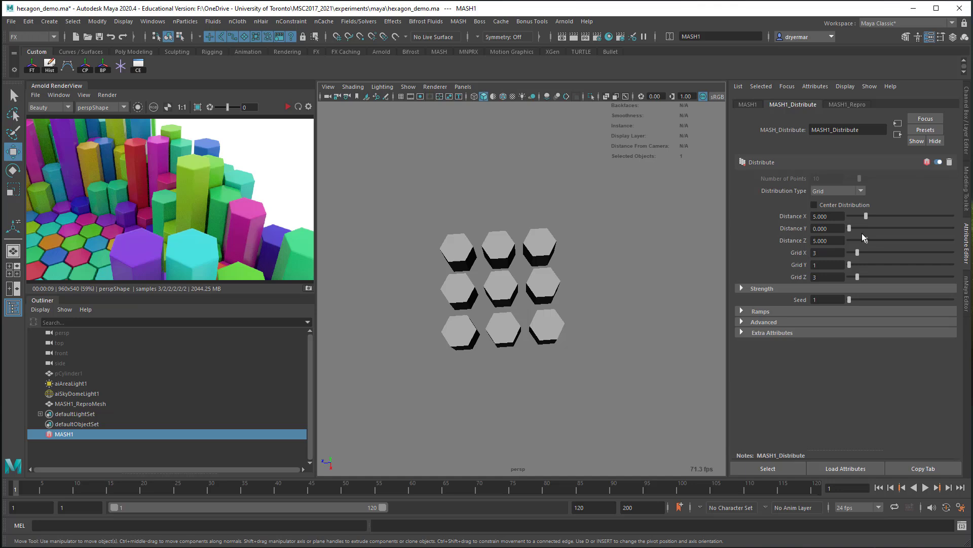
drag(865, 240, 825, 214)
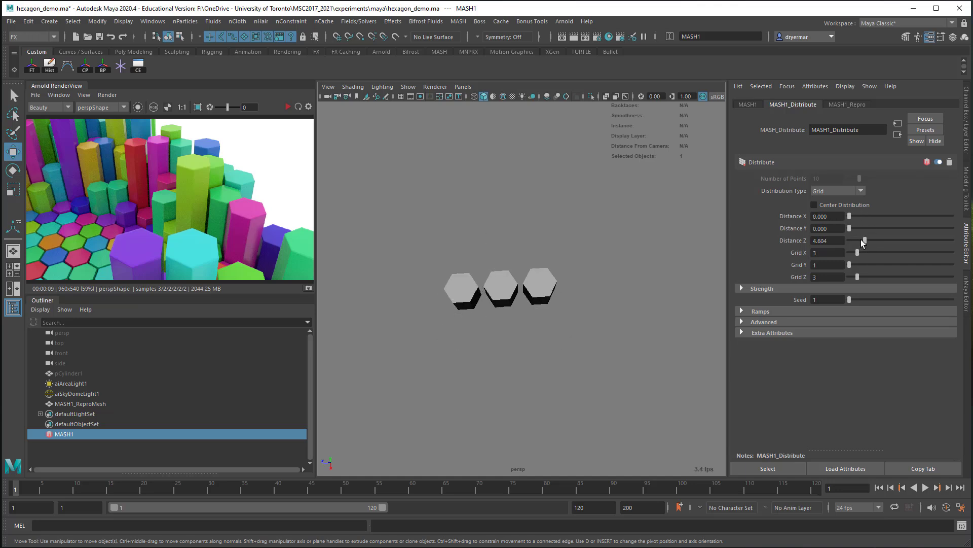
drag(857, 253, 815, 253)
- Extend the row of hexagons along Z to a Distance Z of about 23.02 with Grid Z at 12
drag(865, 239, 896, 244)
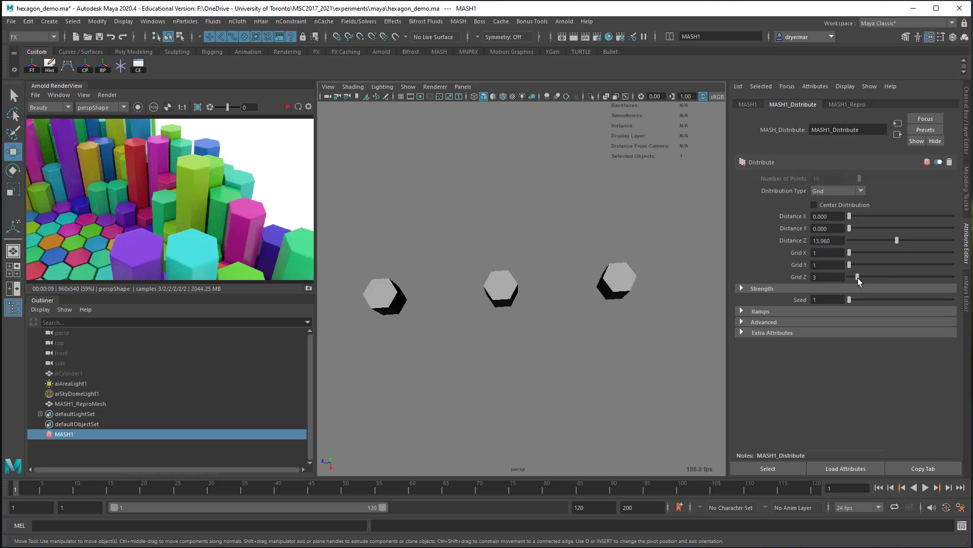
drag(858, 278, 882, 277)
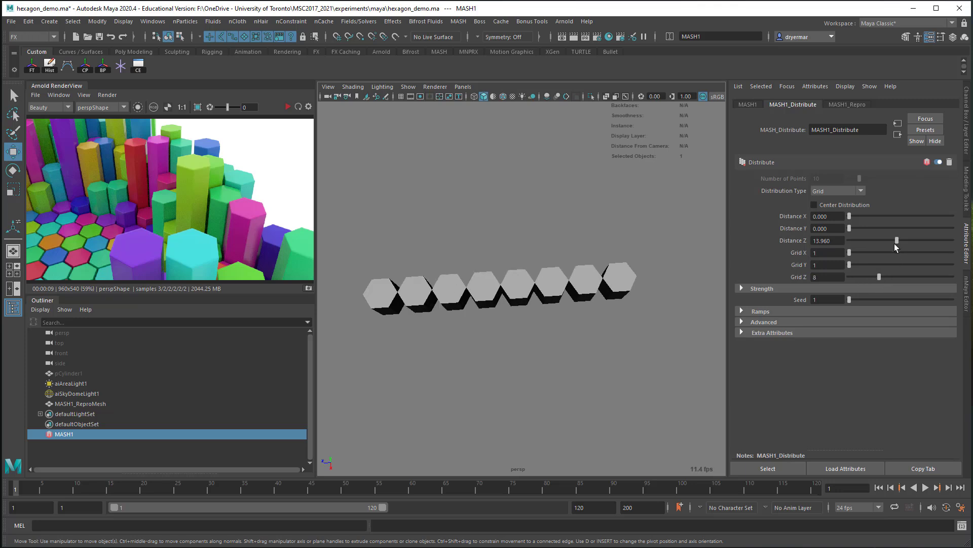
drag(894, 244, 926, 244)
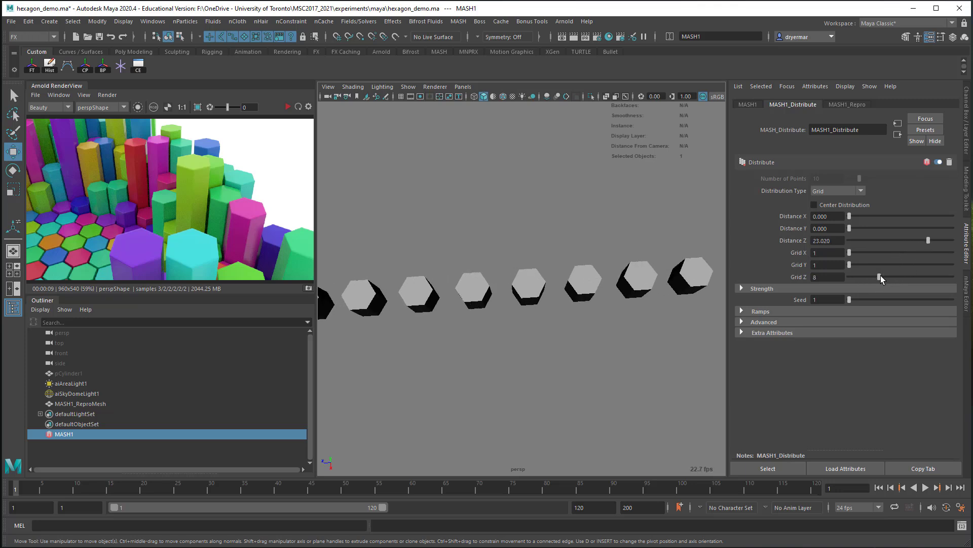
drag(880, 277, 897, 276)
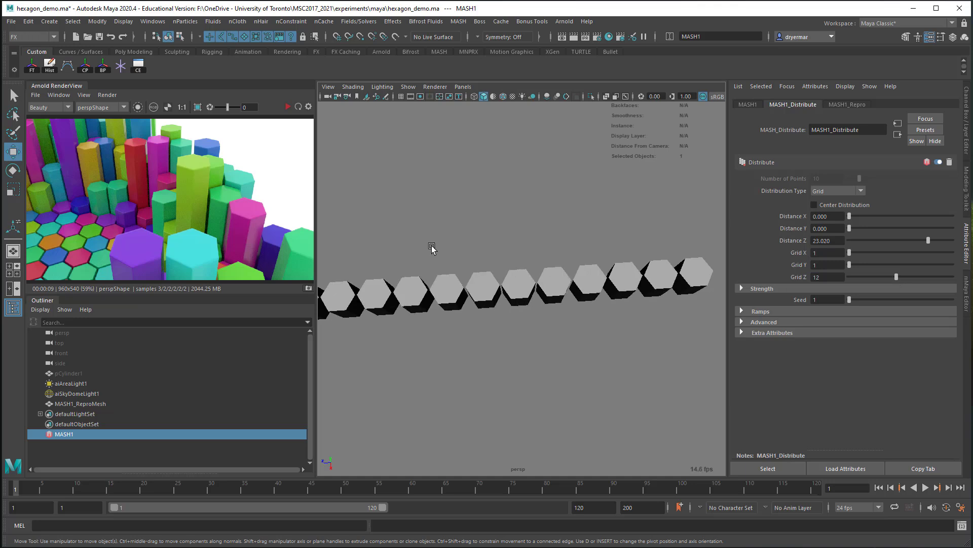
- View the full row of hexagons, and set its Distance Z to 0
scroll(484, 301, down, 2)
alt+drag(436, 298, 462, 254)
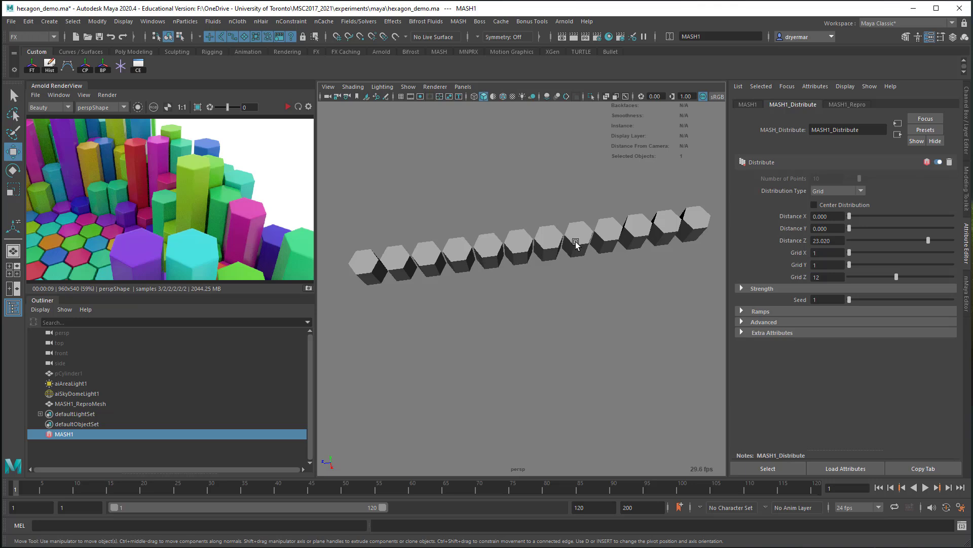
alt+drag(544, 255, 531, 280)
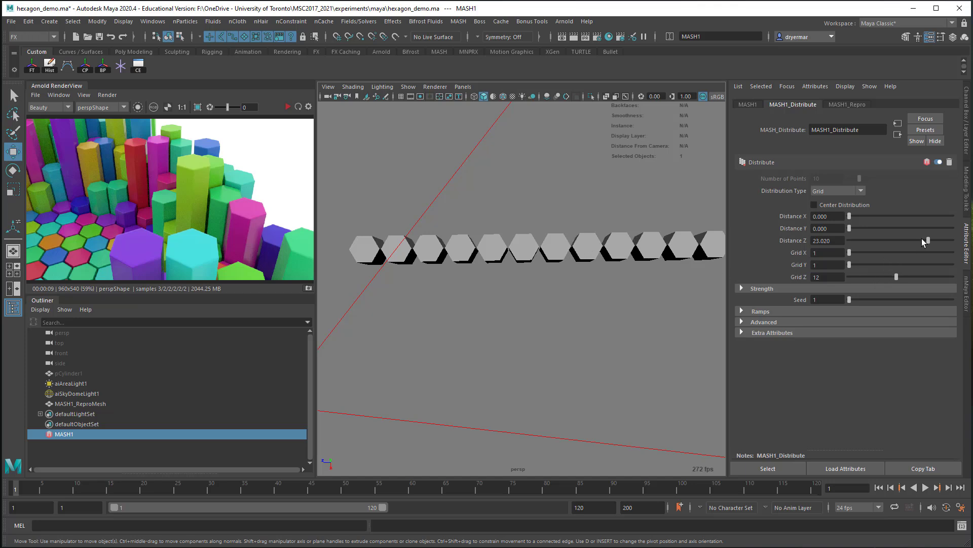
key(ctrl+z)
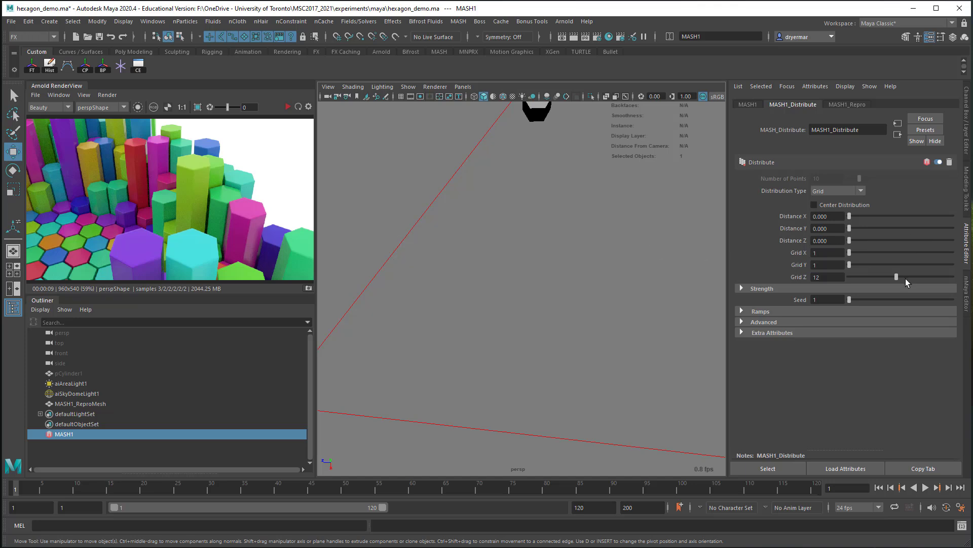
- Try a row of hexagons along X with Distance X at about 10.84, Grid X at 7 and Grid Z at 1
drag(850, 216, 886, 218)
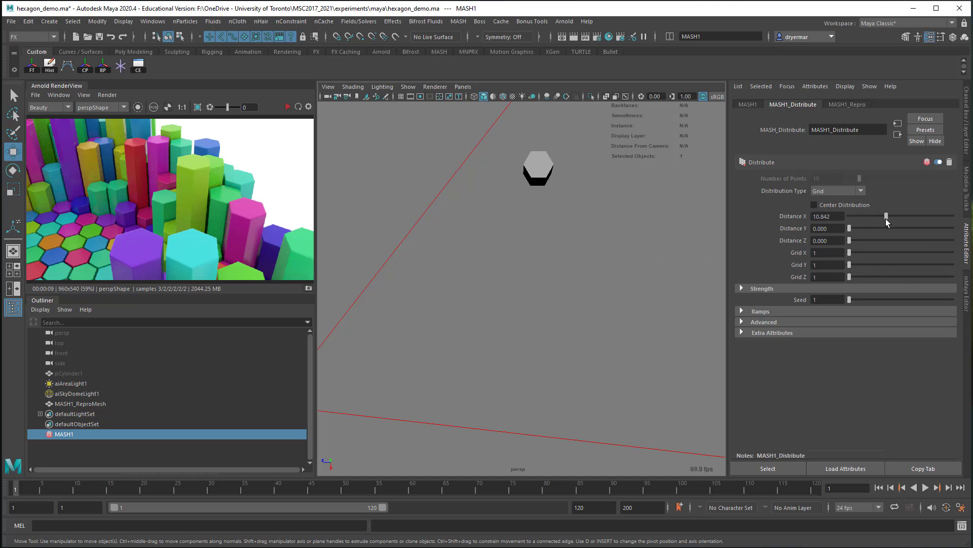
drag(853, 255, 874, 254)
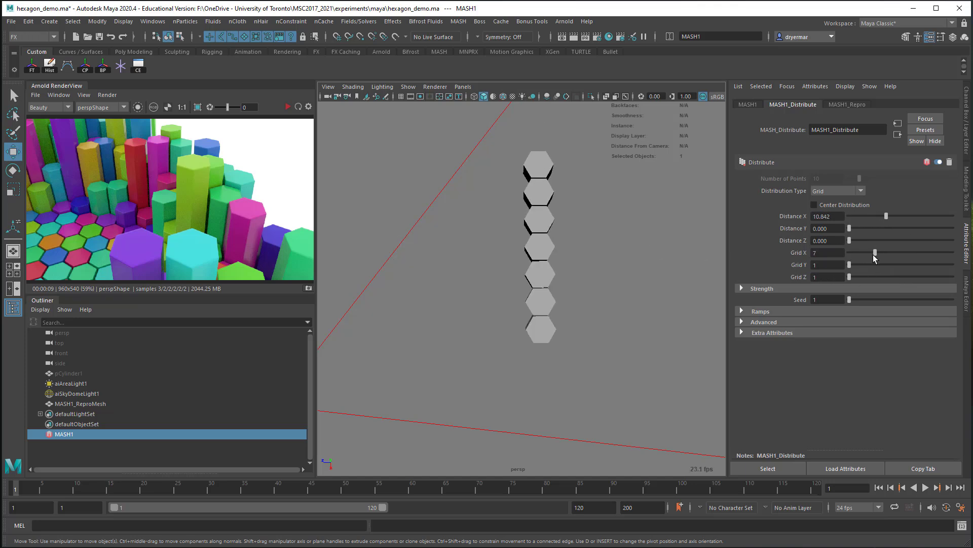
mouse_move(598, 284)
alt+mouse_down()
mouse_move(615, 286)
mouse_move(613, 272)
alt+mouse_up()
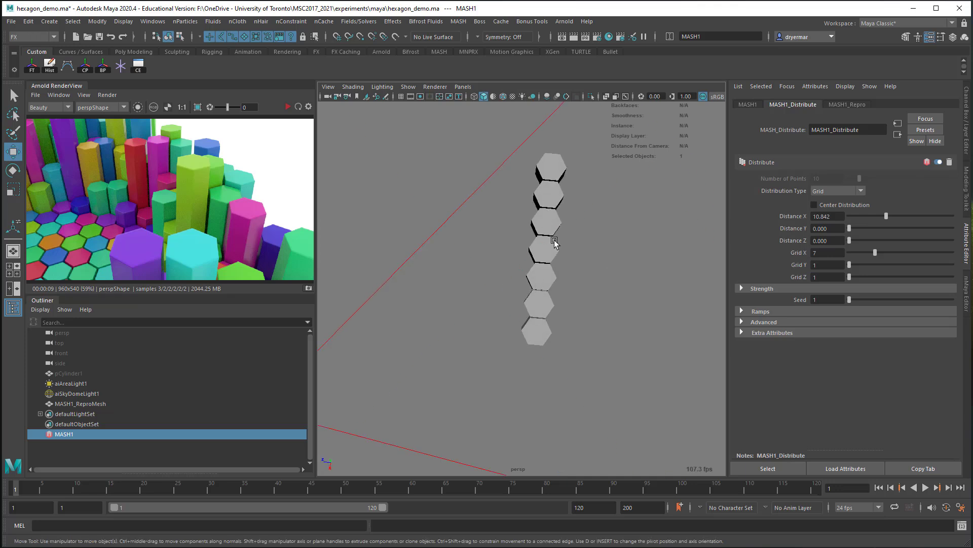
- Reset Distance X to 0 and Grid X to 1, and lay the hexagons along Z with Distance Z about 17.97 and Grid Z 9
drag(886, 215, 849, 221)
drag(874, 252, 890, 240)
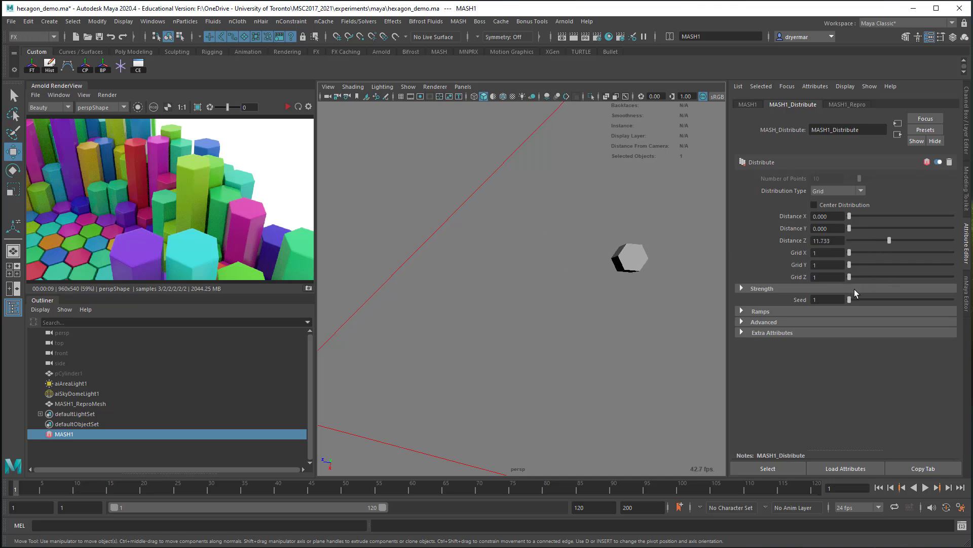
drag(850, 276, 884, 277)
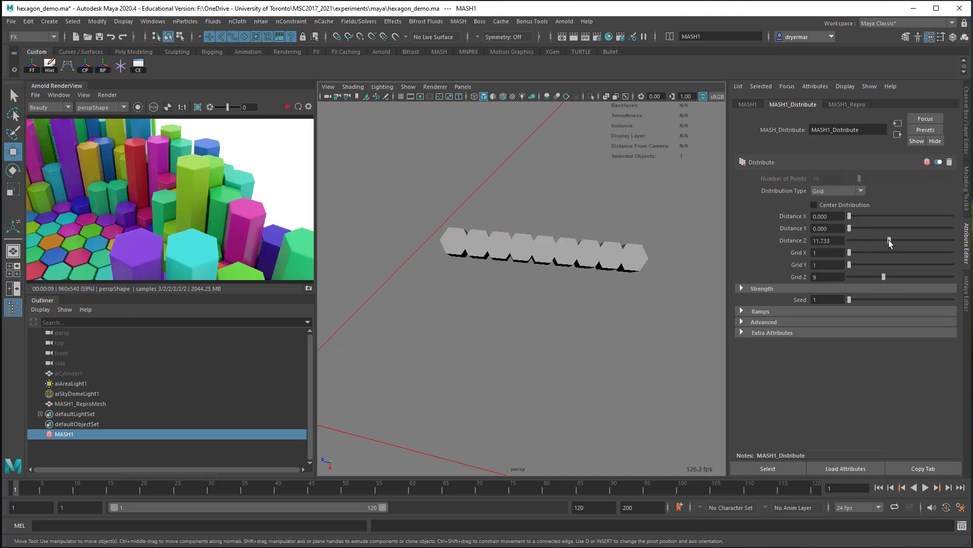
drag(889, 239, 911, 239)
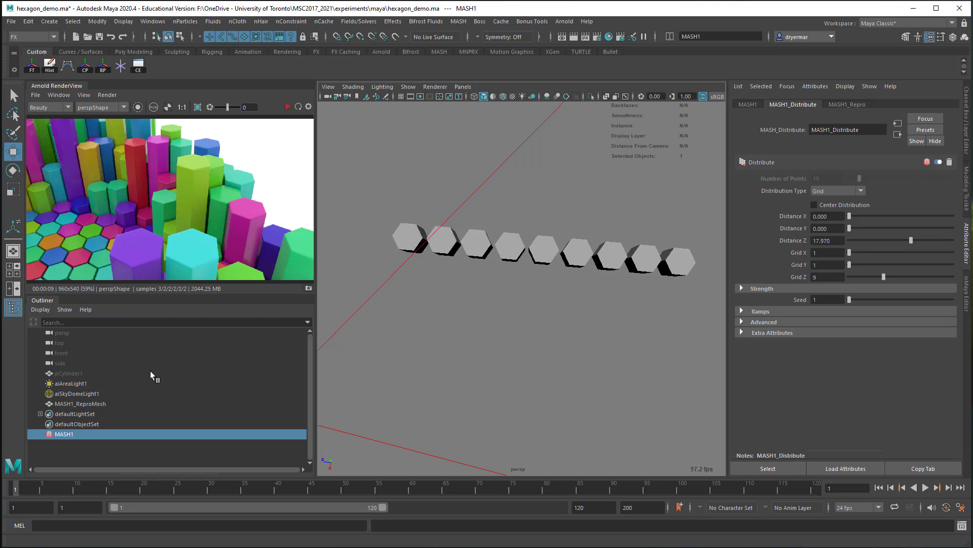
- Rotate the source cylinder pCylinder1 by 30 degrees about Y and freeze its transformations
click(87, 374)
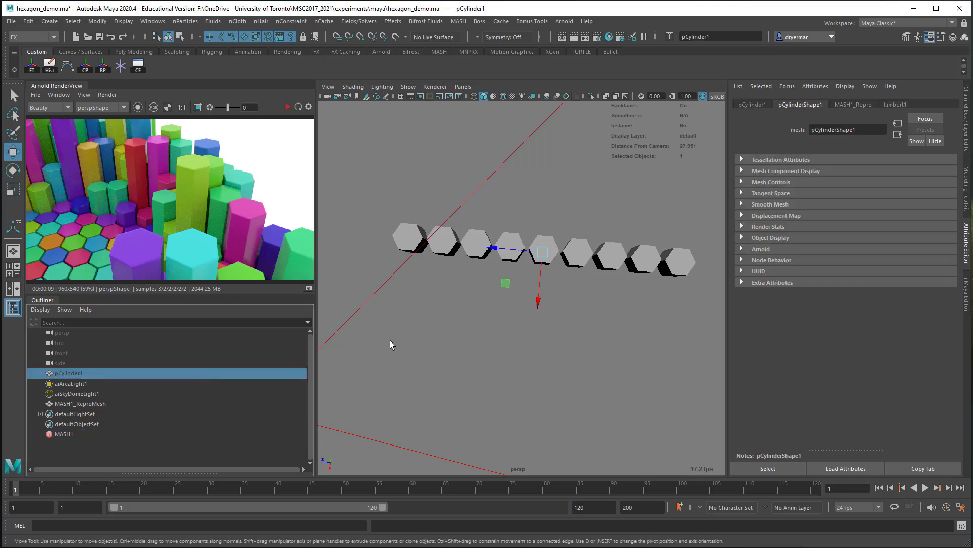
key(e)
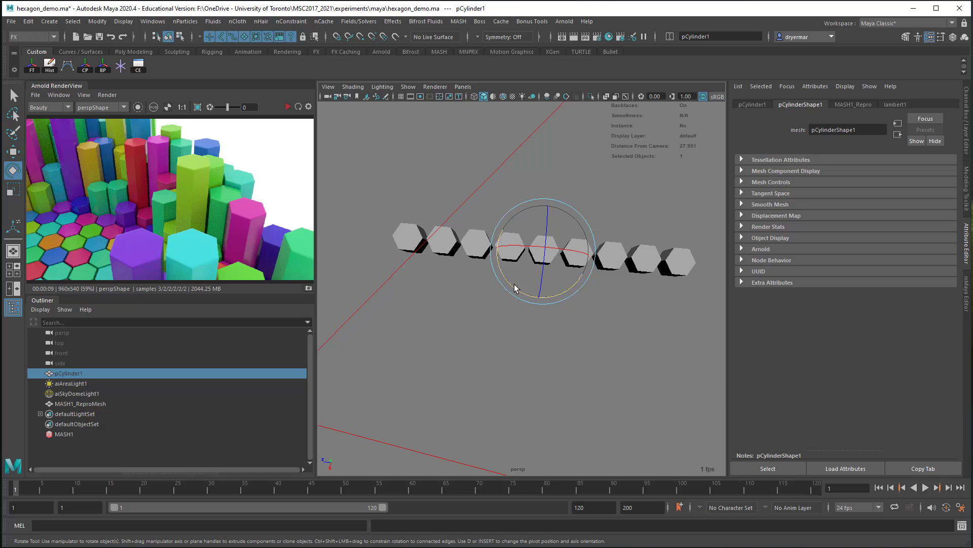
drag(511, 283, 536, 298)
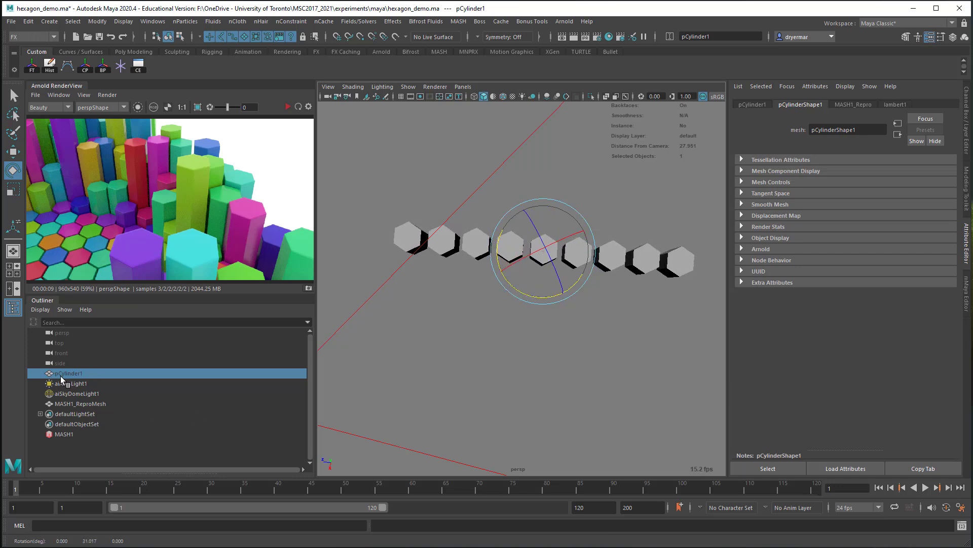
drag(528, 293, 528, 293)
click(966, 130)
click(944, 148)
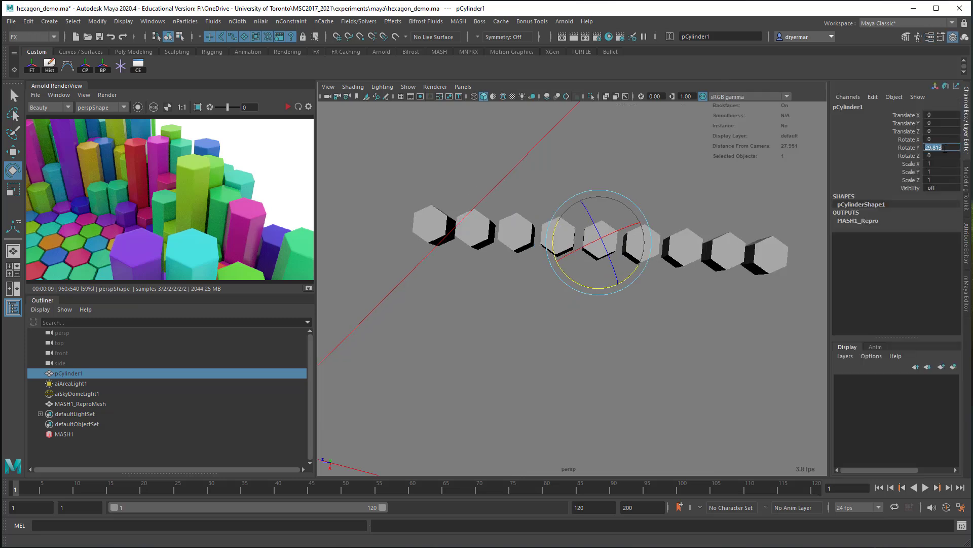
text(30)
click(32, 65)
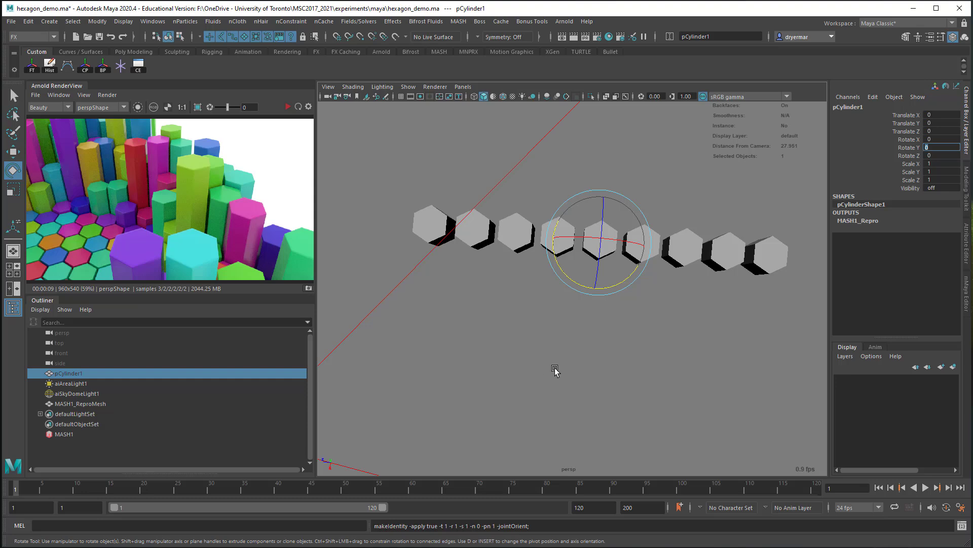
- Return to MASH1's Distribute attributes and set Grid Z to 11 for the hexagon row
click(968, 196)
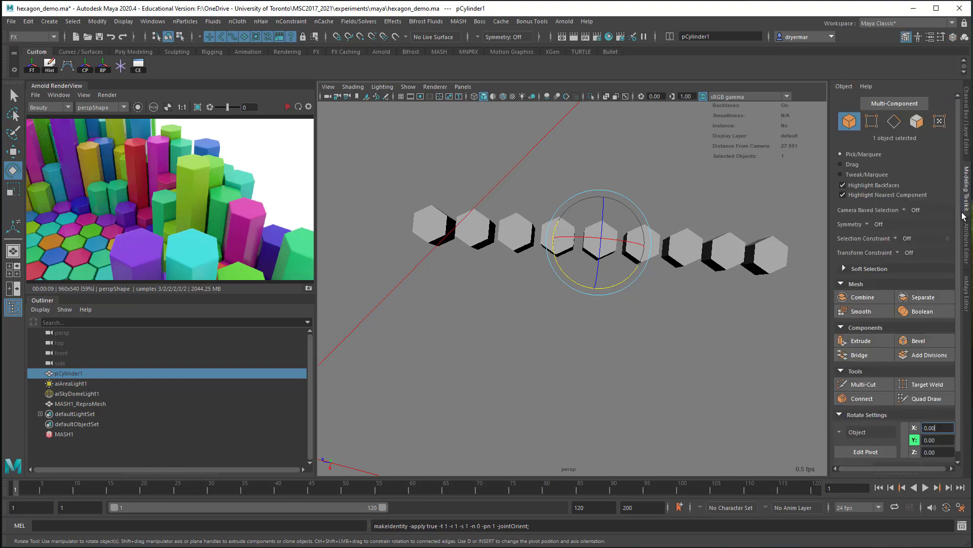
click(969, 259)
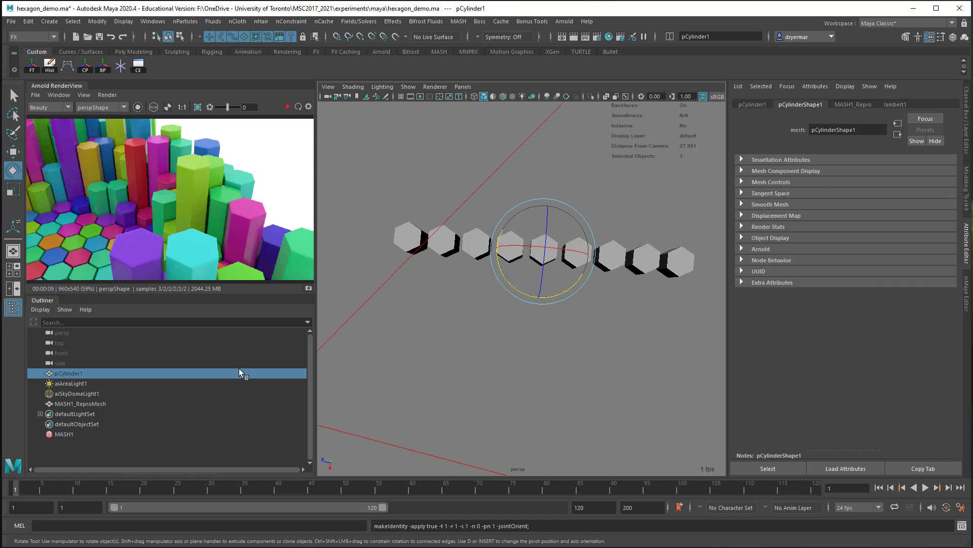
click(64, 434)
alt+drag(453, 329, 536, 321)
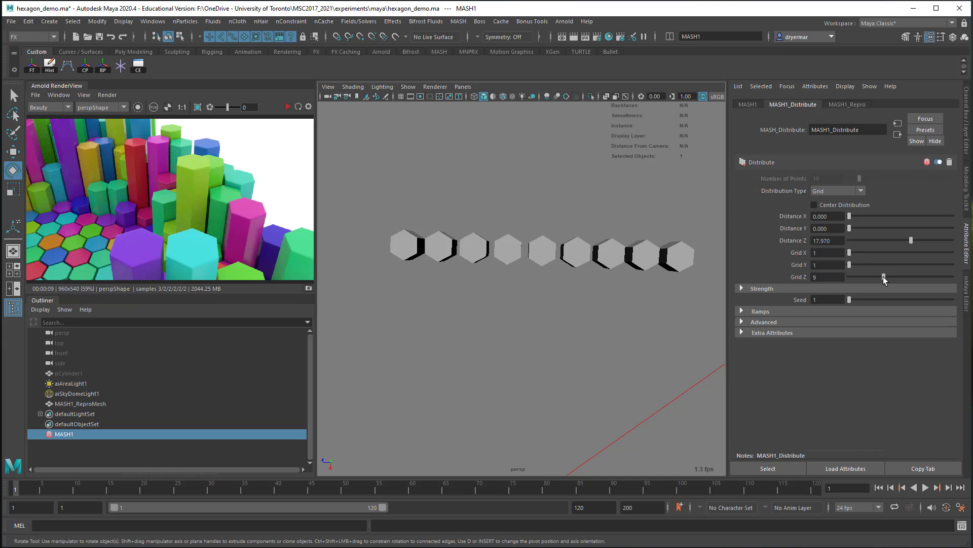
drag(883, 277, 892, 277)
- Show the whole hexagon row in the top view and hide the lights there
alt+drag(722, 286, 502, 289)
key(space)
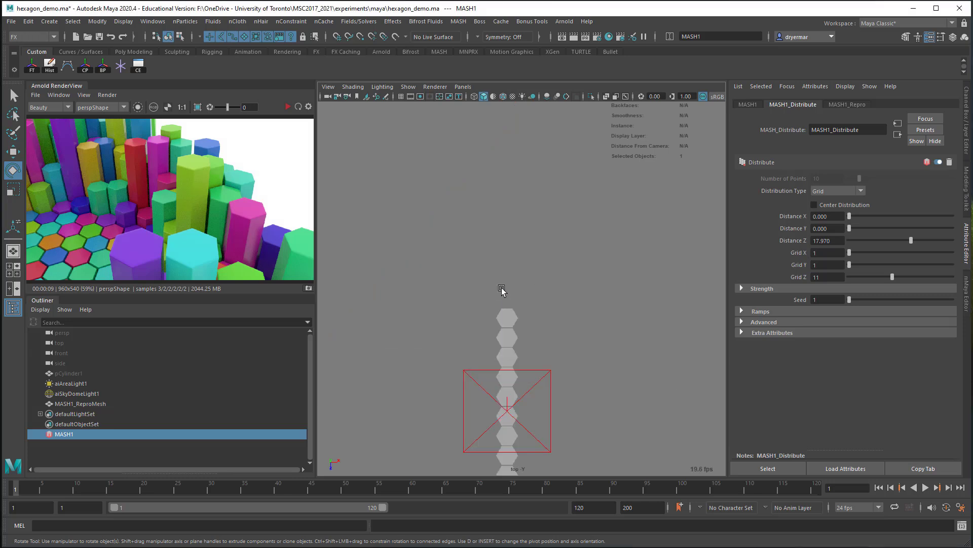
alt+right_drag(510, 230, 573, 291)
click(408, 87)
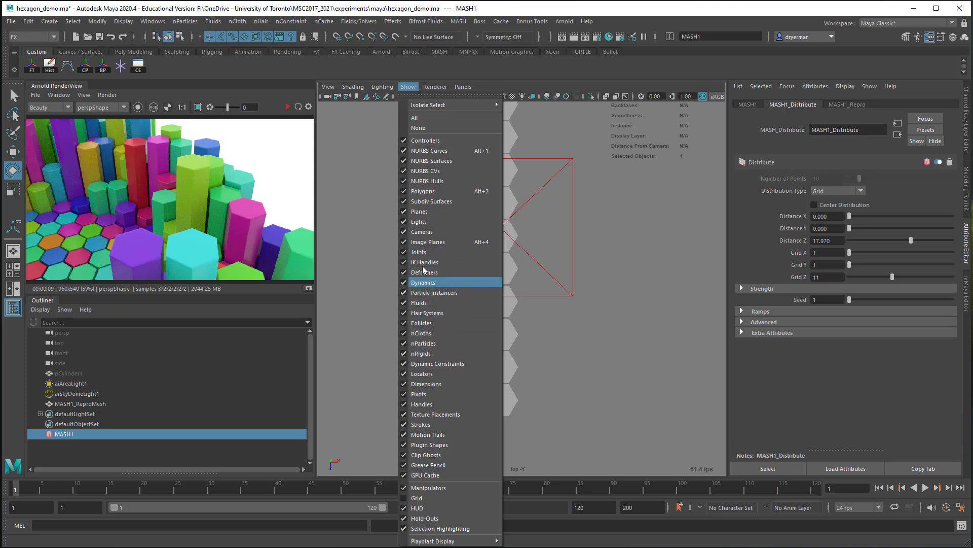
click(419, 221)
scroll(539, 343, down, 1)
alt+middle_drag(518, 320, 491, 318)
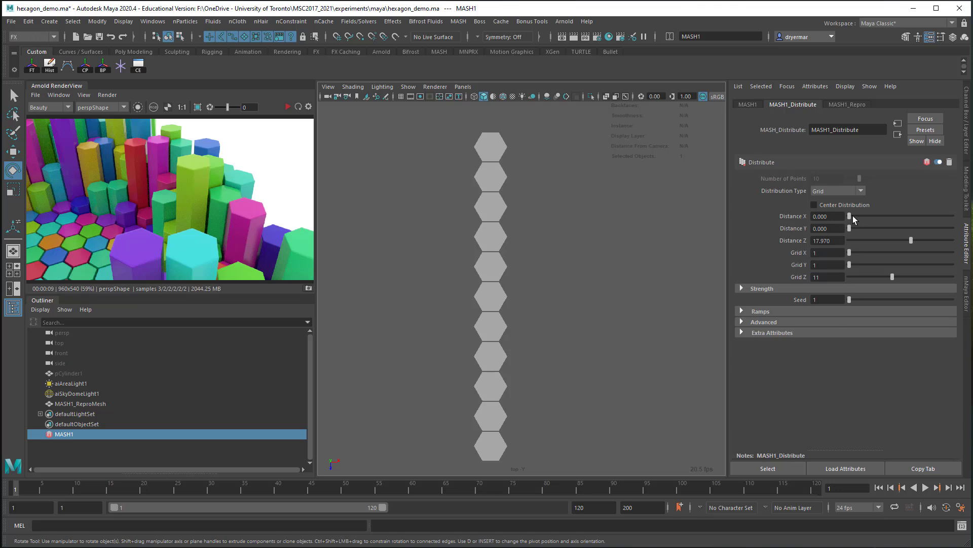
- Try adding columns along X with Distance X about 13.22 and Grid X 8, and reset them to 0 and 1
drag(853, 215, 865, 218)
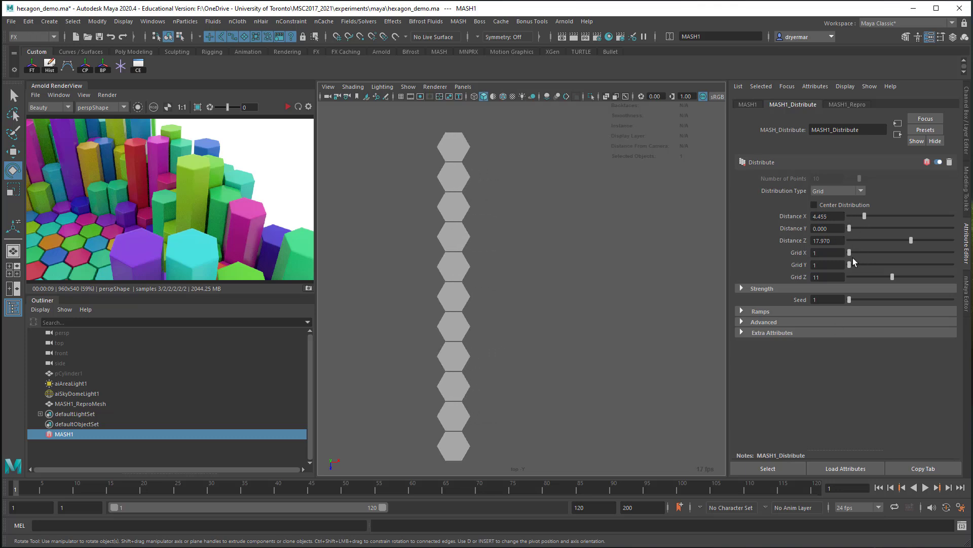
drag(853, 255, 861, 254)
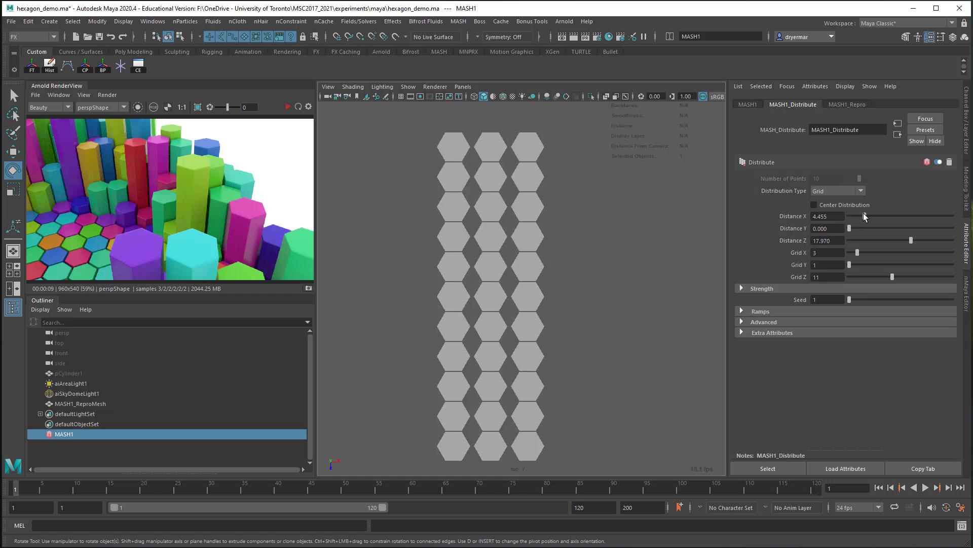
drag(872, 216, 895, 217)
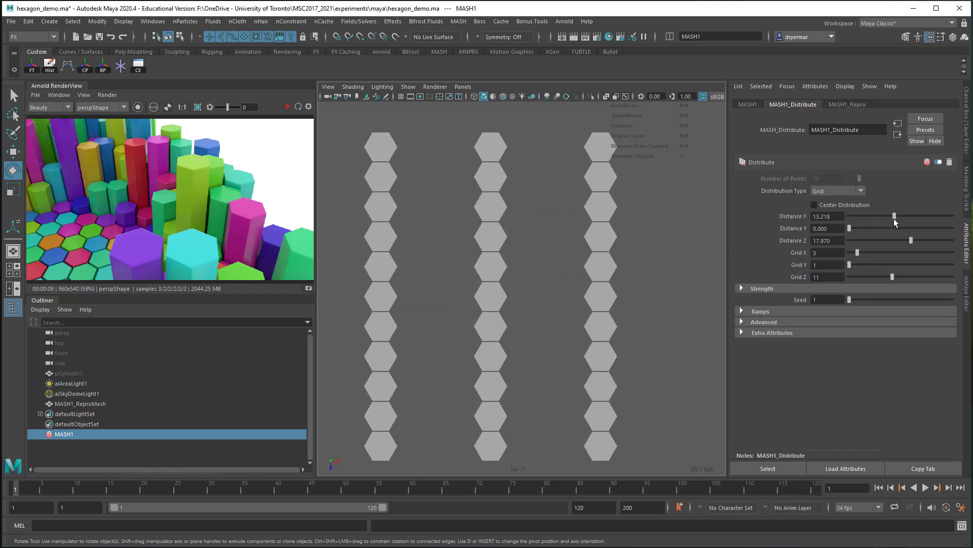
drag(857, 252, 879, 251)
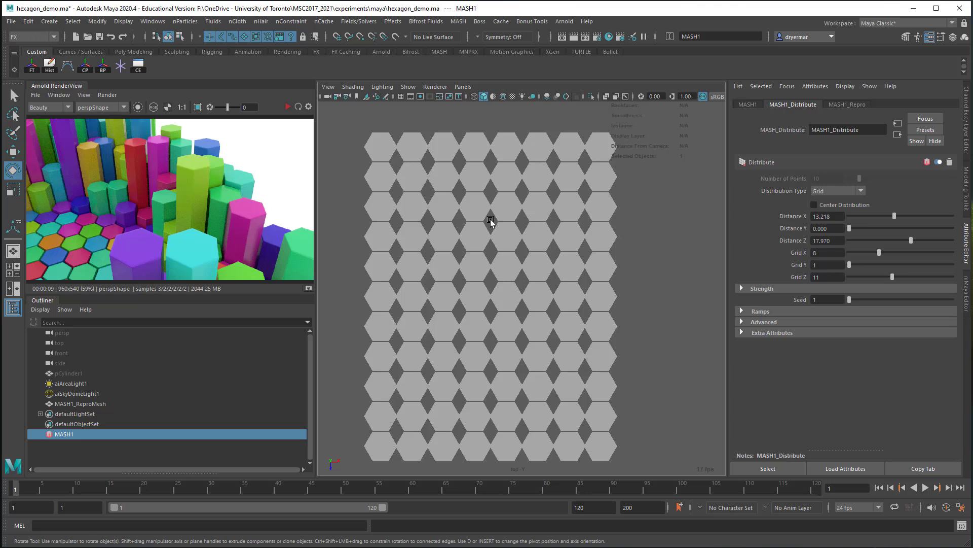
drag(893, 215, 737, 219)
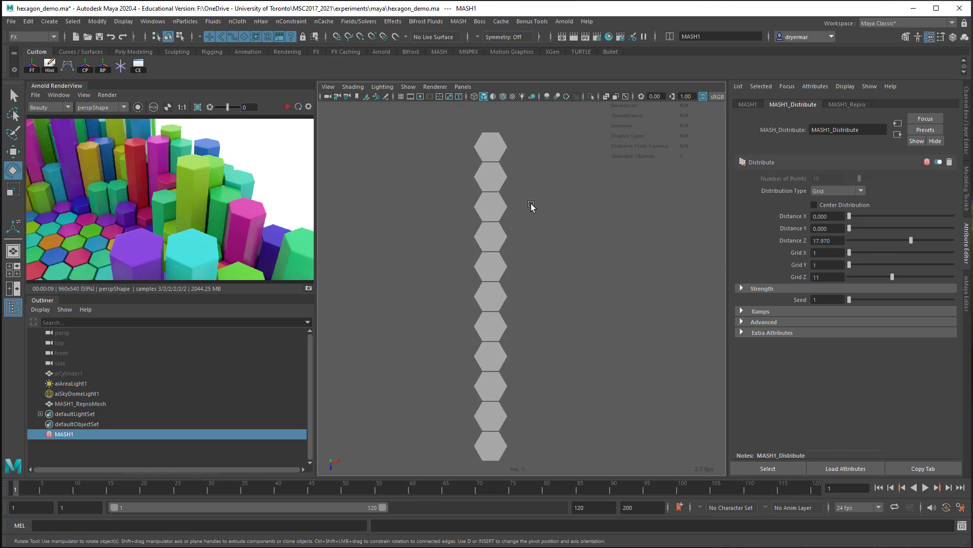
- Add a Replicator node to the MASH1 network and open its attributes
click(61, 435)
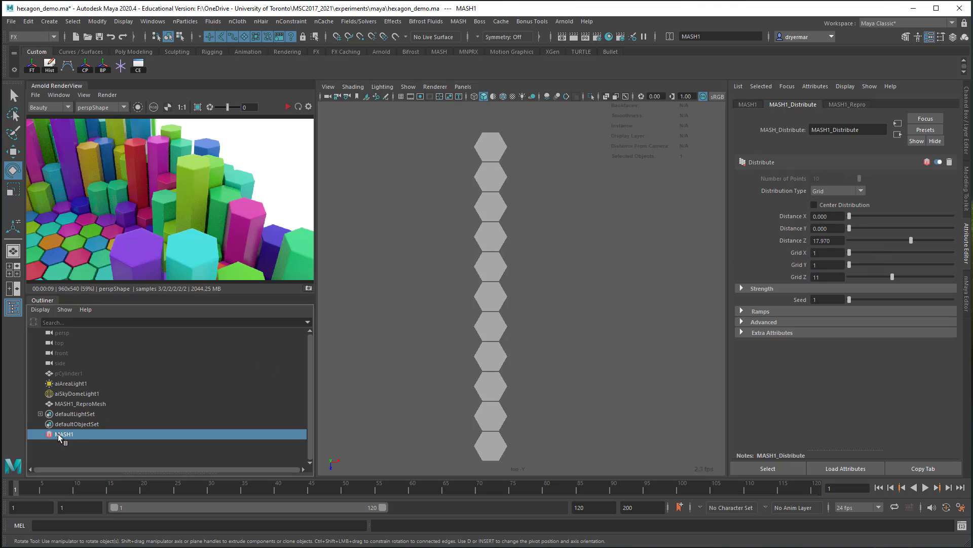
click(749, 104)
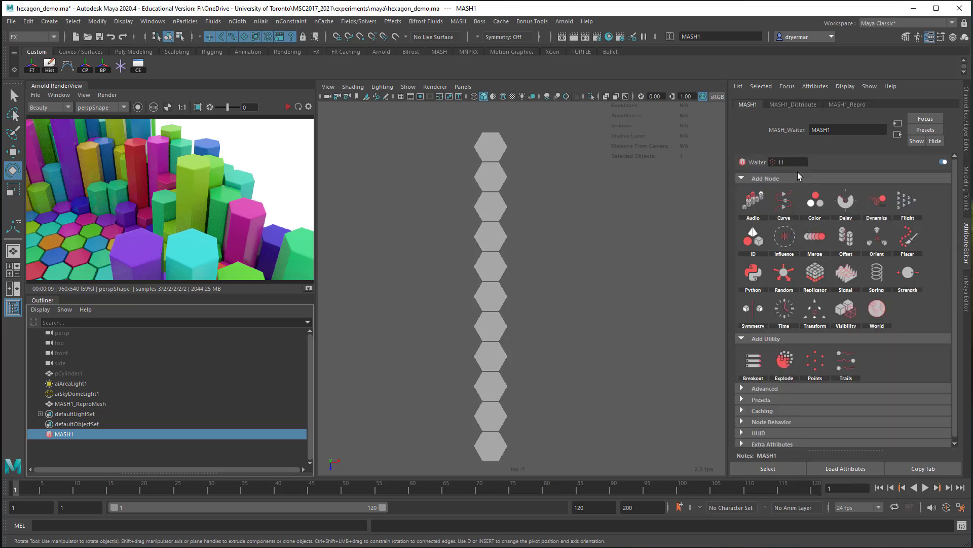
click(815, 272)
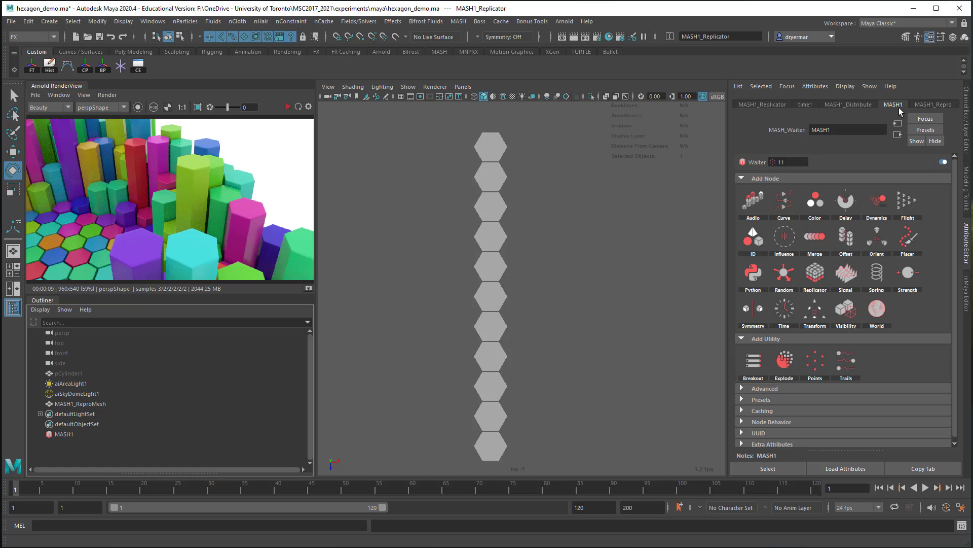
click(768, 107)
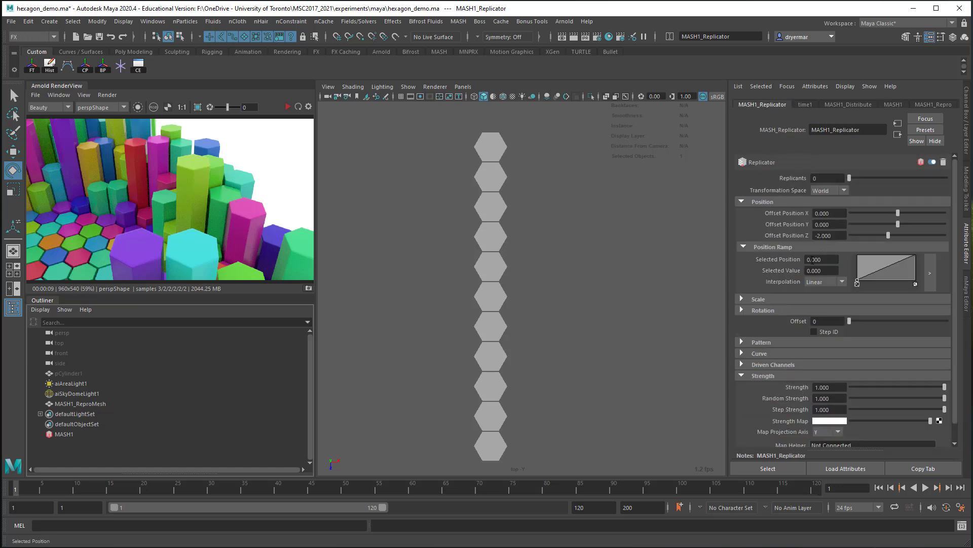
- In the Replicator, set Offset Position Z to 0, Offset Position X to -2 and Replicants to 8
drag(850, 178, 835, 193)
double_click(836, 235)
text(0)
key(Return)
double_click(818, 212)
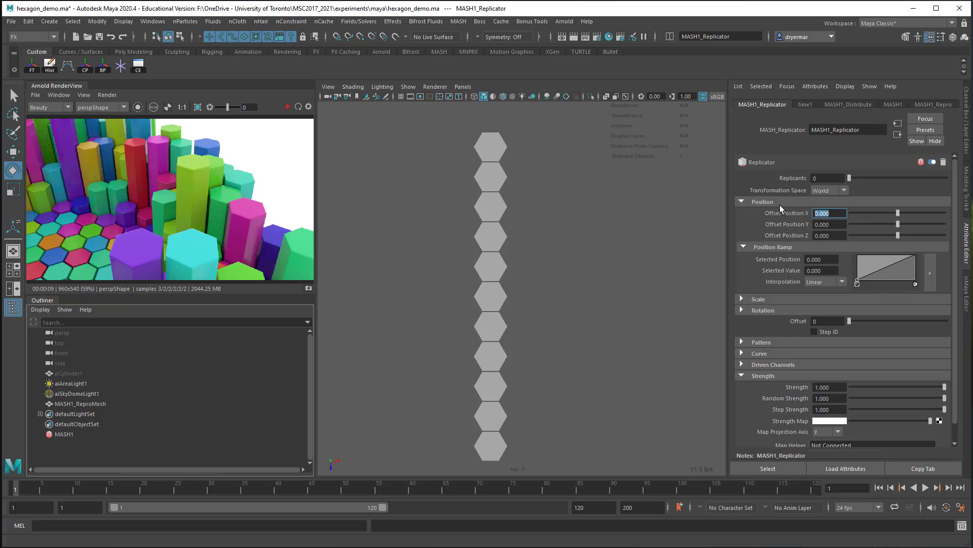
text(-2)
key(Return)
drag(849, 179, 856, 178)
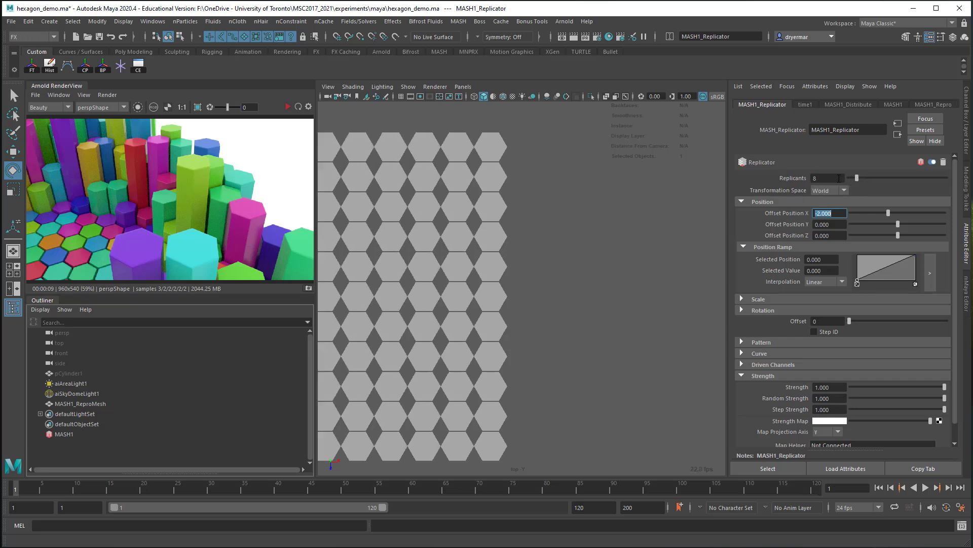
- Interlock the replicated hexagon columns with Offset Position X at about -1.648 and Offset Position Z at about -0.879, and view the whole pattern
alt+middle_drag(644, 198, 663, 193)
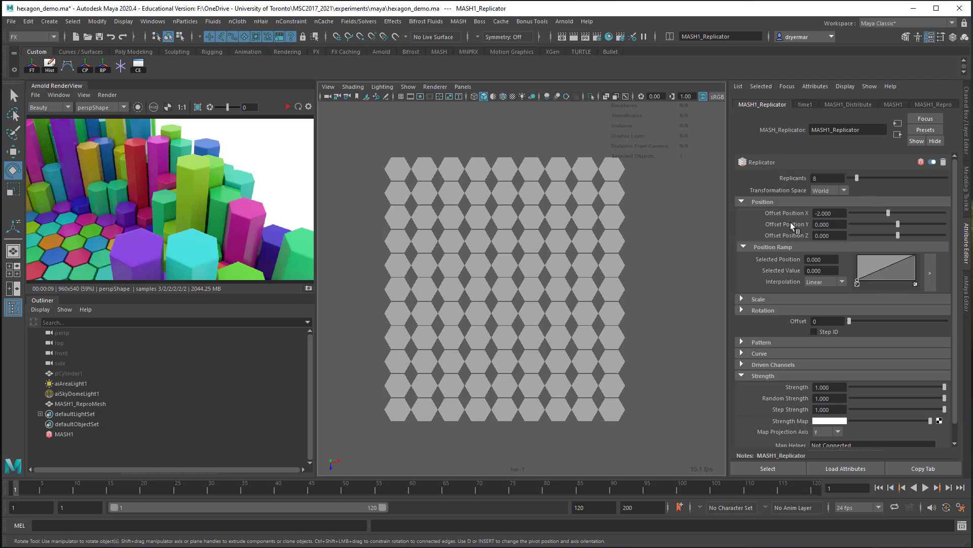
scroll(517, 286, up, 3)
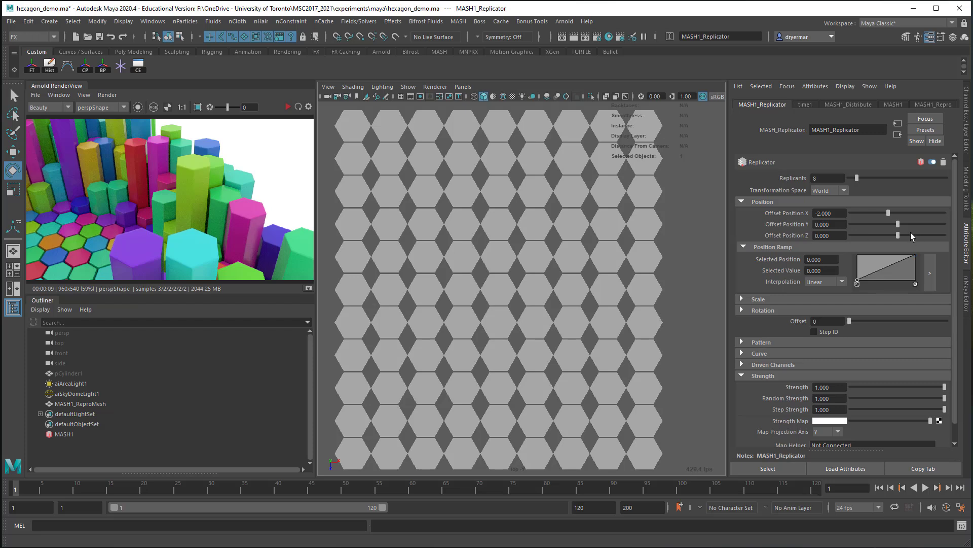
mouse_move(896, 233)
mouse_down()
mouse_move(887, 214)
mouse_move(893, 235)
mouse_up()
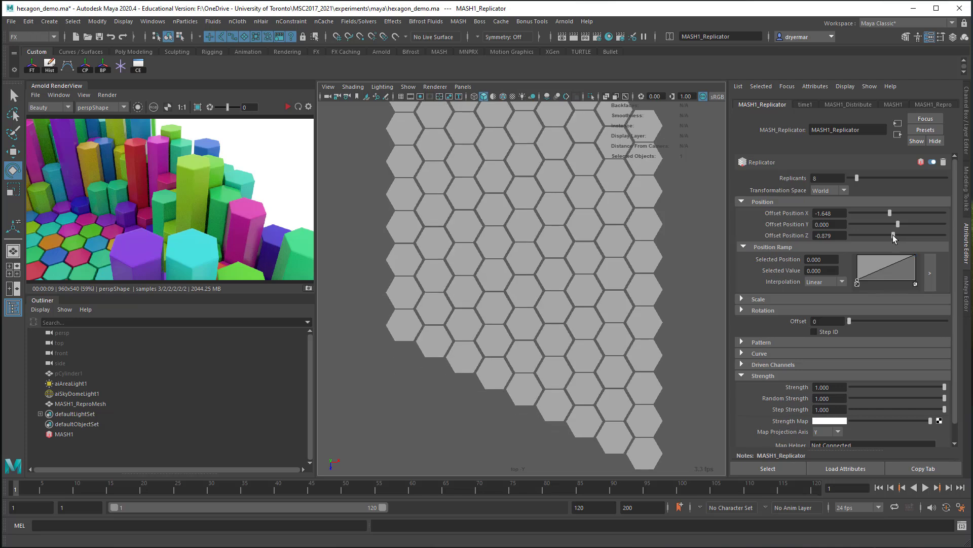
alt+middle_drag(643, 258, 635, 377)
scroll(522, 257, down, 3)
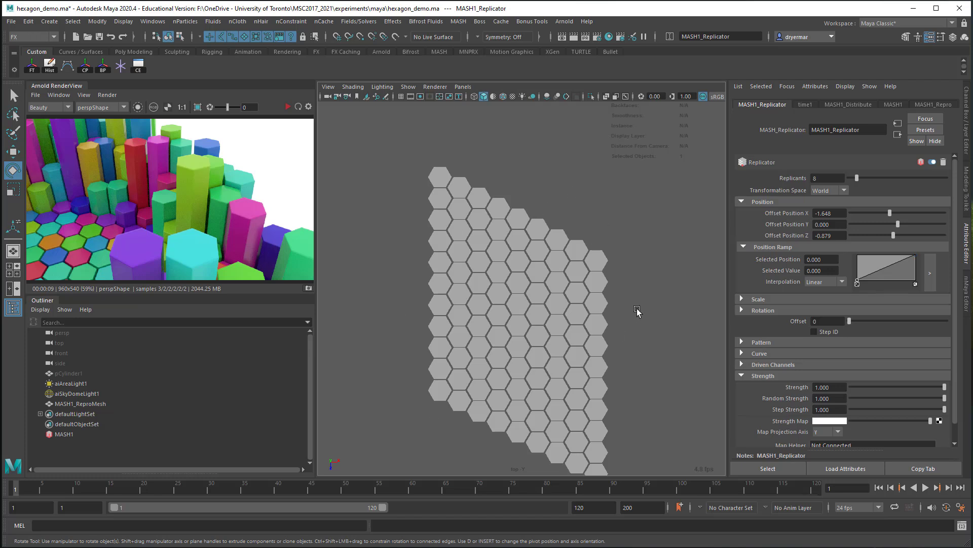
scroll(608, 308, down, 1)
scroll(609, 309, down, 2)
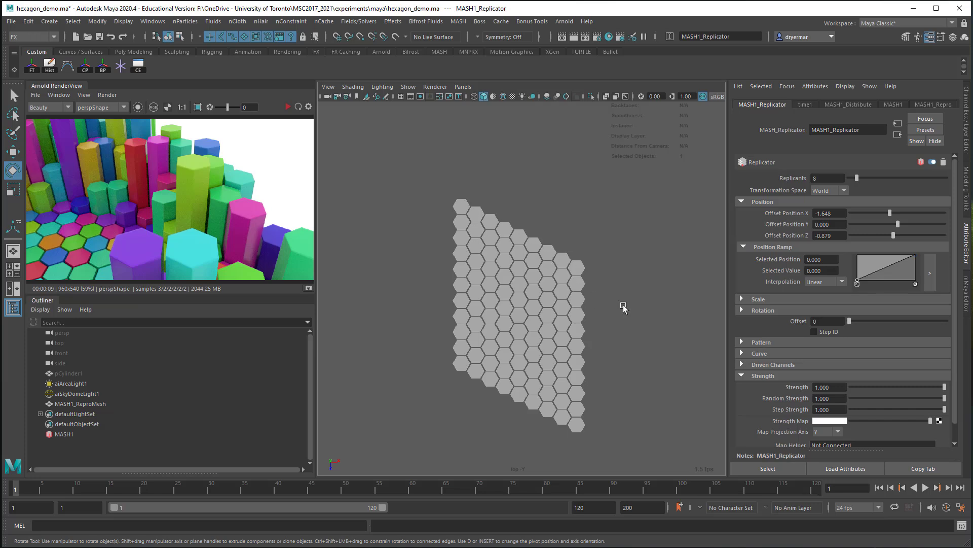
- Try a stronger Offset Position Z of about -4.835 on the Replicator, and reset it to 0
drag(894, 236, 875, 235)
double_click(829, 235)
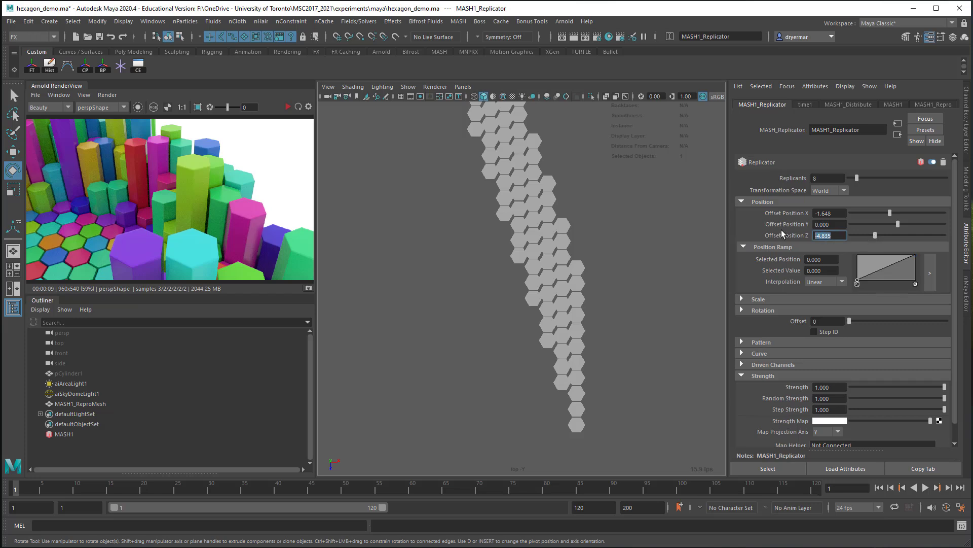
text(0)
key(Return)
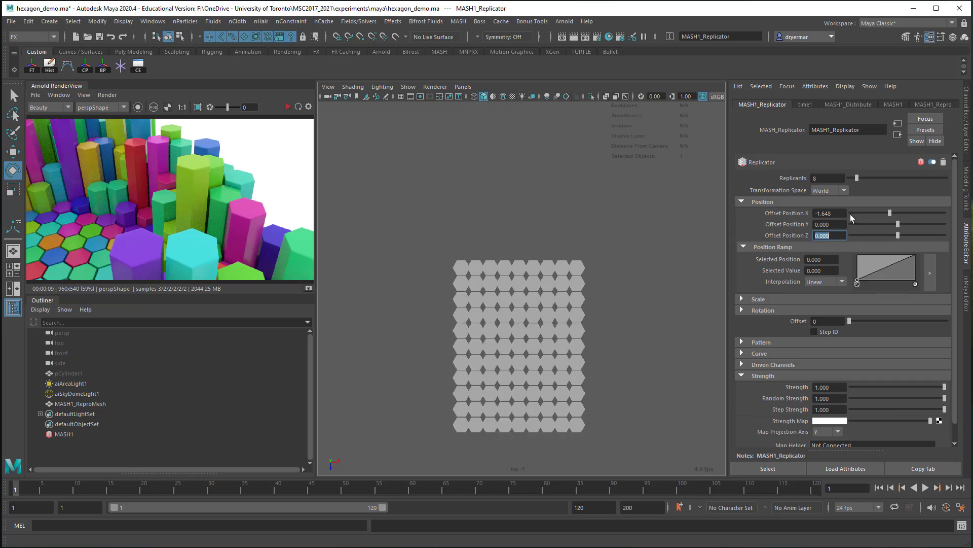
- Reduce the Replicator to 1 replicant and stagger the second hexagon column with a Pattern Offset Z of about 0.890
click(809, 178)
key(Return)
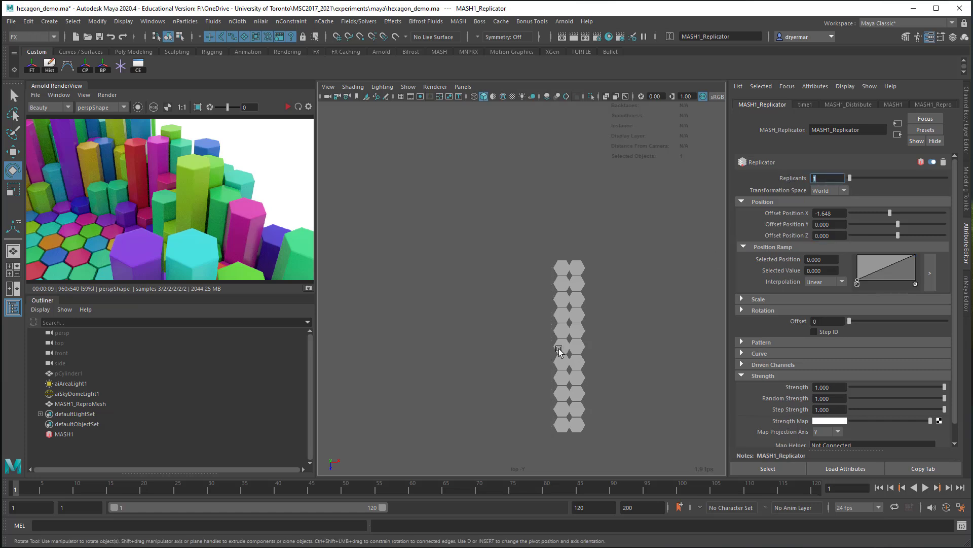
alt+right_drag(517, 348, 615, 345)
alt+middle_drag(615, 345, 533, 287)
alt+right_drag(533, 287, 613, 287)
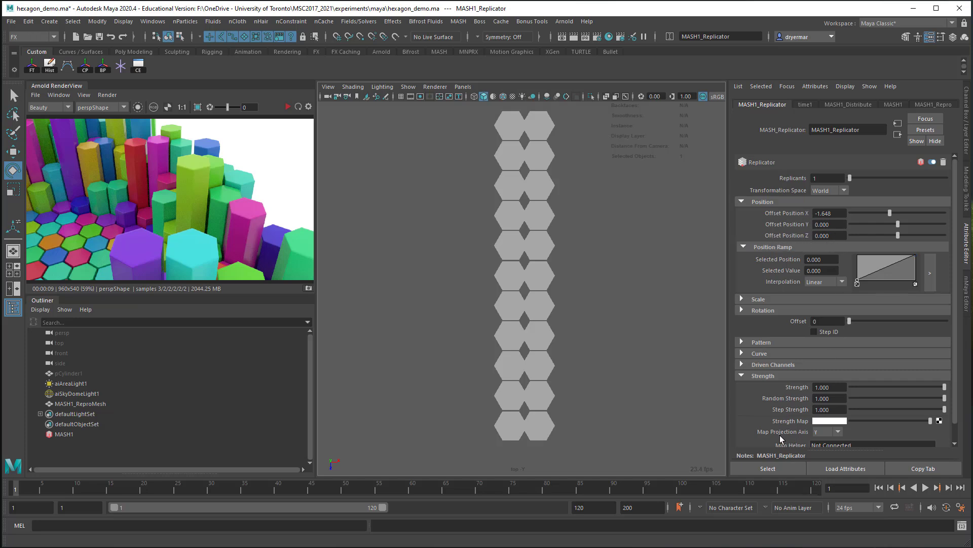
click(743, 342)
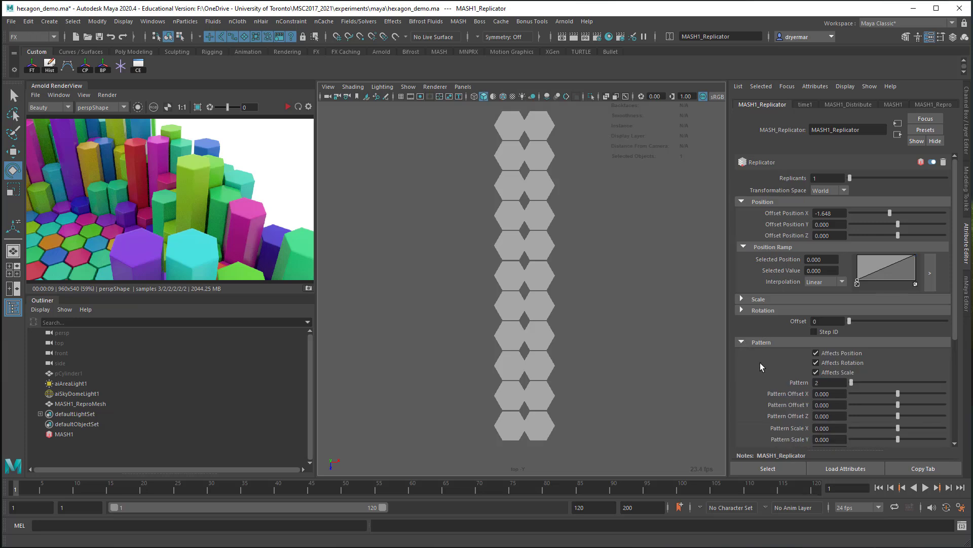
click(820, 383)
drag(898, 415, 938, 419)
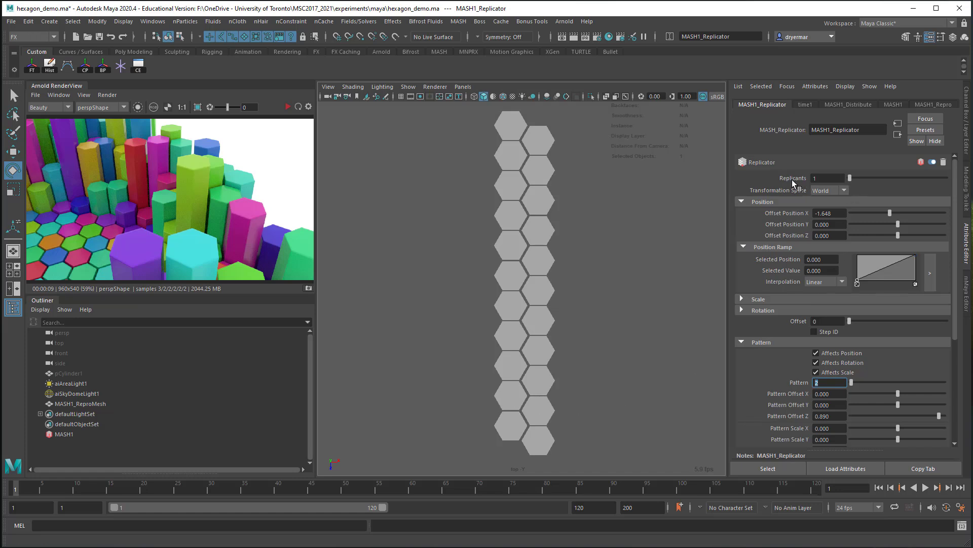
- Increase the Replicator's Replicants to 14 to extend the interlocked hexagon field, with Pattern at 2
drag(851, 181, 860, 178)
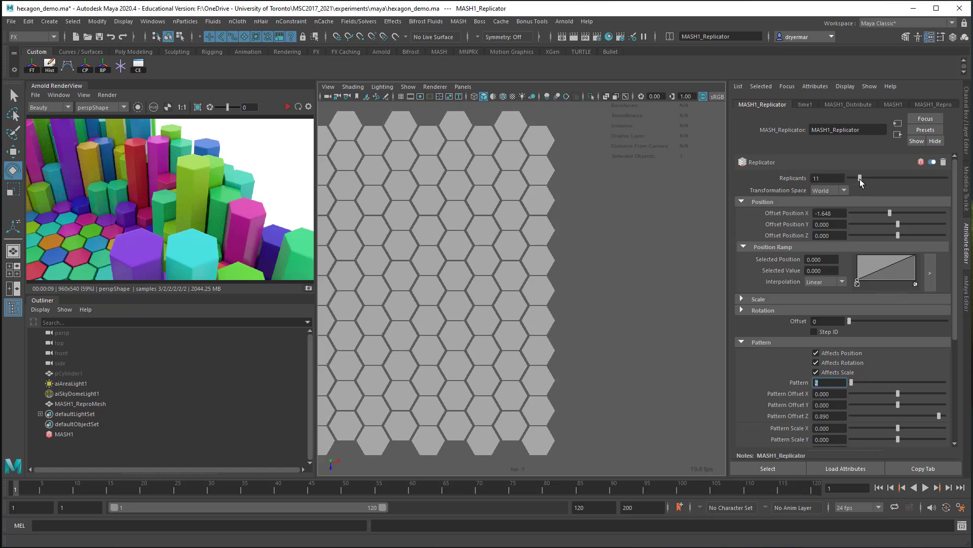
alt+middle_drag(542, 304, 652, 297)
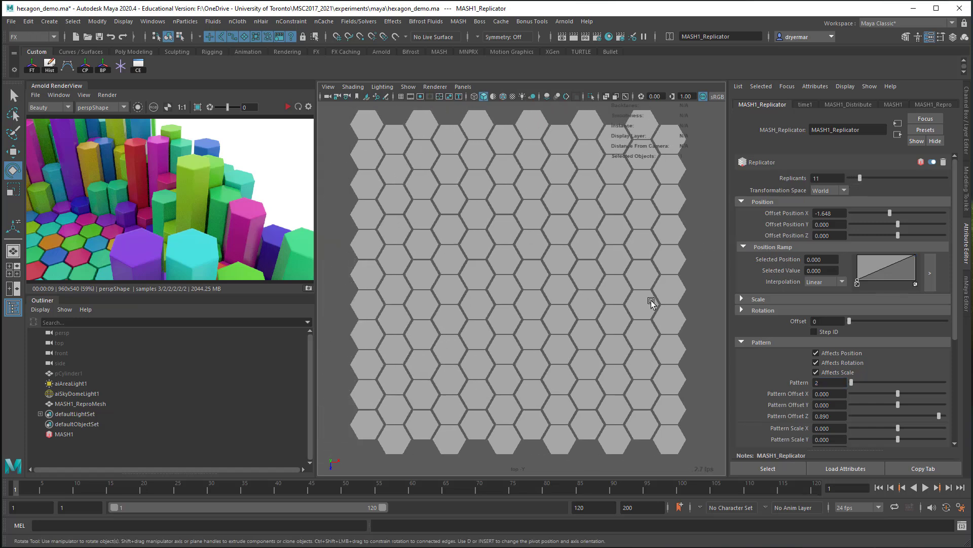
alt+right_drag(651, 297, 535, 307)
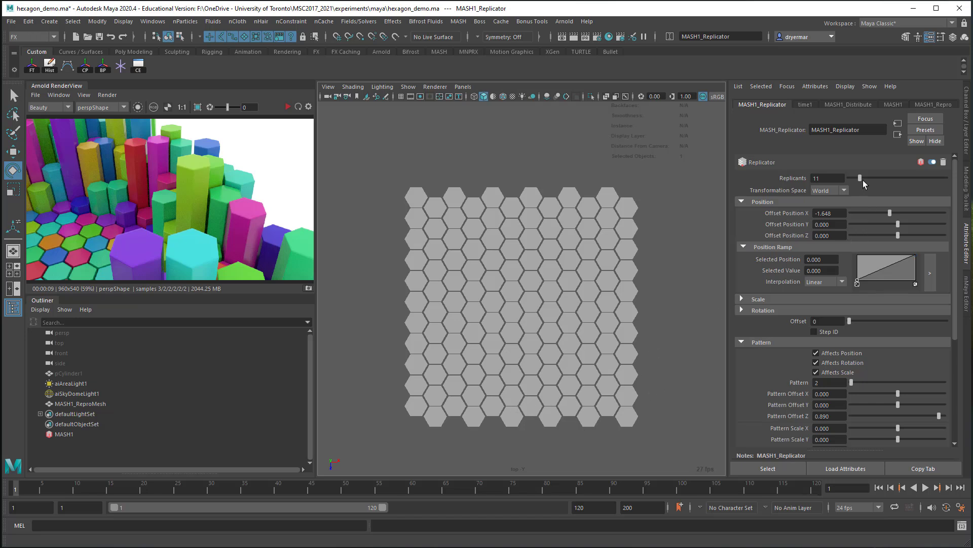
mouse_move(857, 382)
mouse_down()
mouse_move(866, 383)
mouse_move(841, 381)
mouse_up()
drag(860, 177, 862, 178)
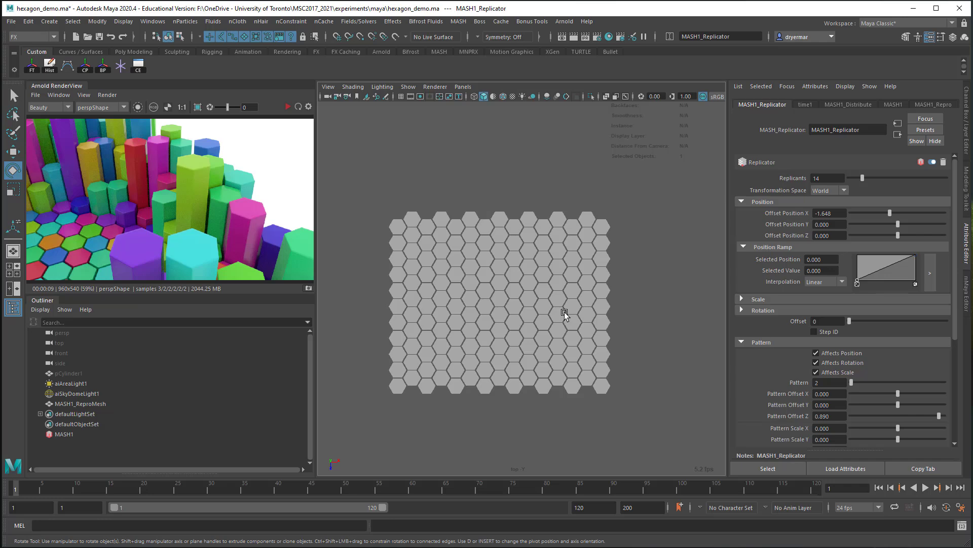
- In the perspective view, add a Random node to the MASH1 network and show its attributes
key(space)
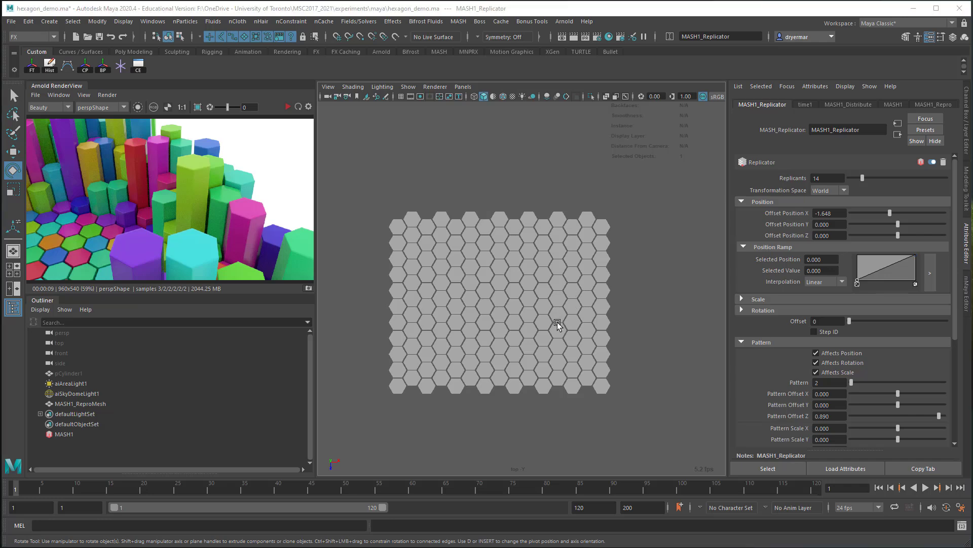
alt+drag(573, 370, 522, 301)
alt+middle_drag(522, 300, 457, 336)
scroll(557, 327, up, 6)
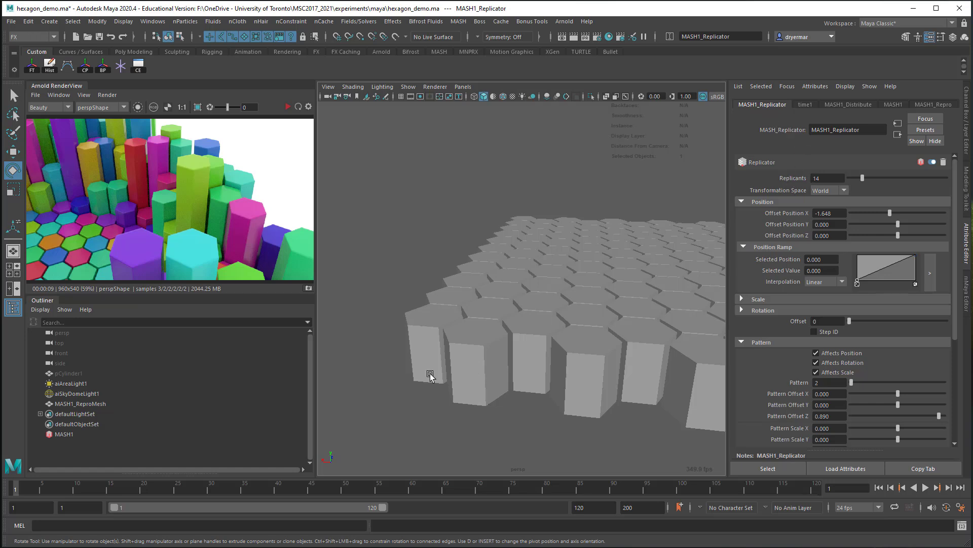
click(64, 434)
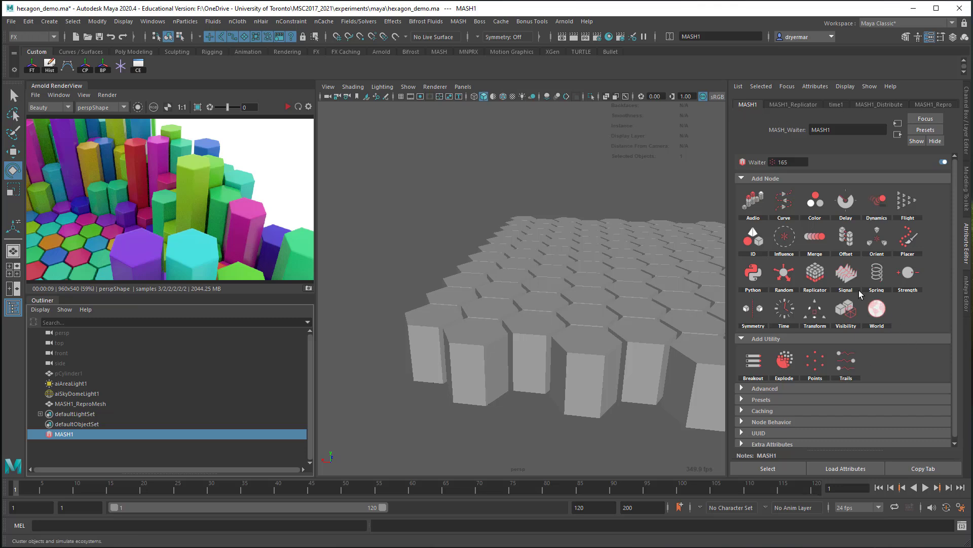
click(785, 273)
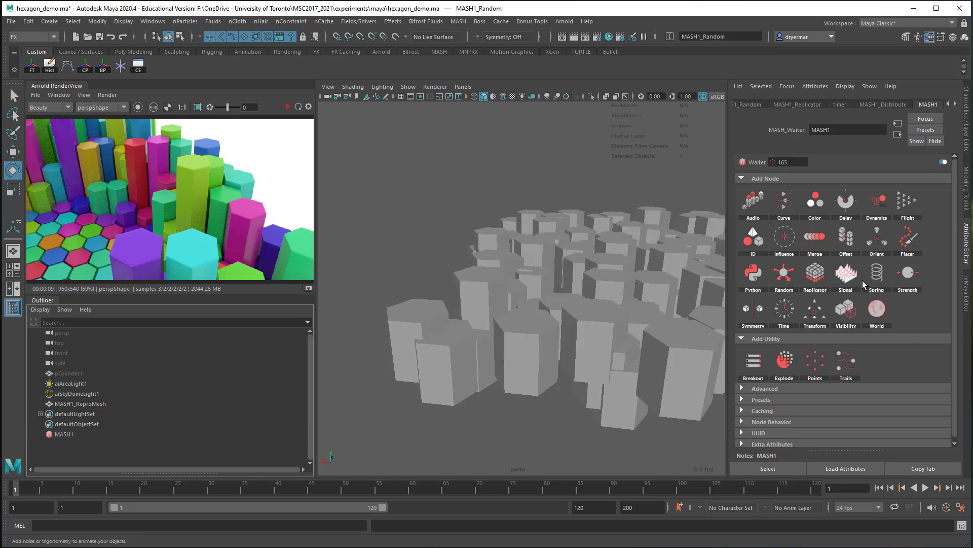
click(746, 105)
alt+drag(647, 209, 842, 193)
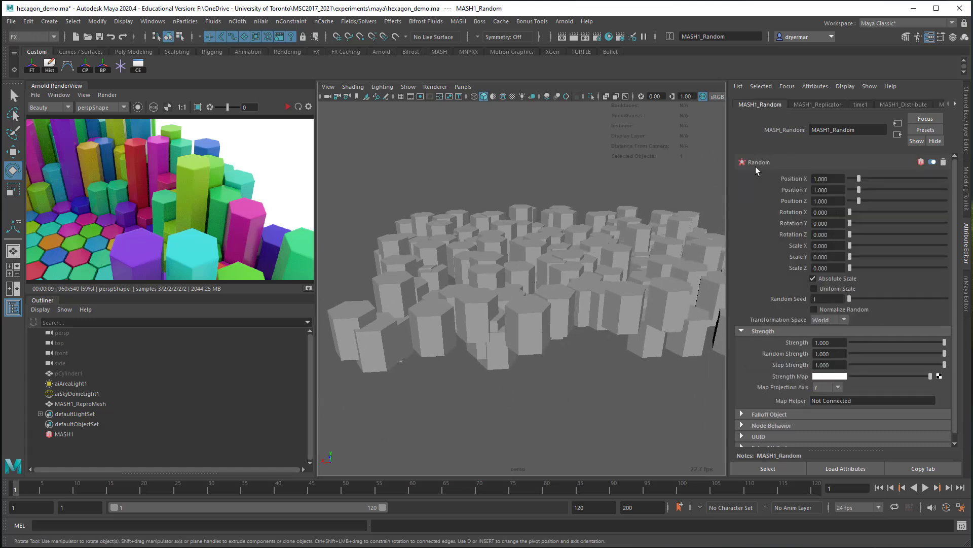
- In the Random node, set Position X, Y and Z to 0 and Scale Y to about 5.319 to vary the column heights
drag(859, 179, 827, 204)
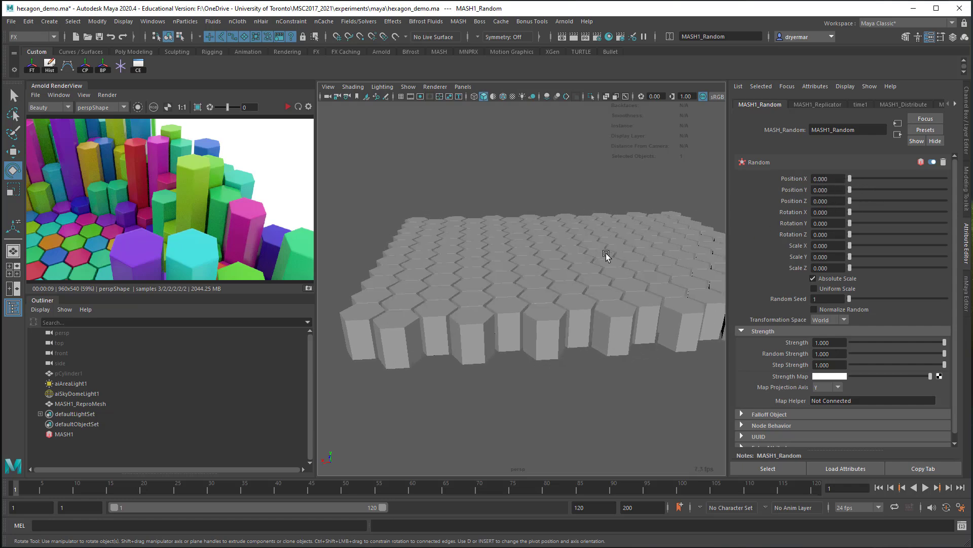
alt+drag(605, 253, 608, 259)
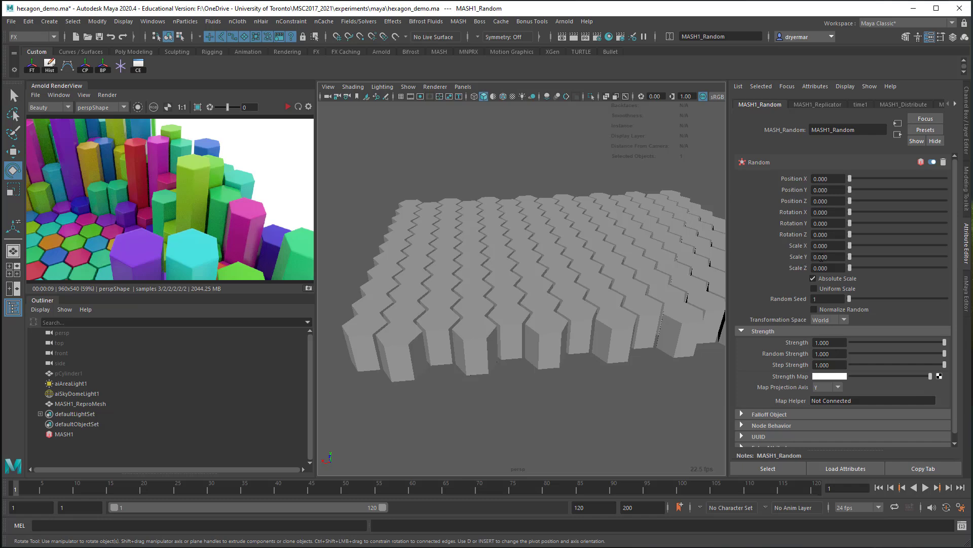
drag(851, 257, 901, 257)
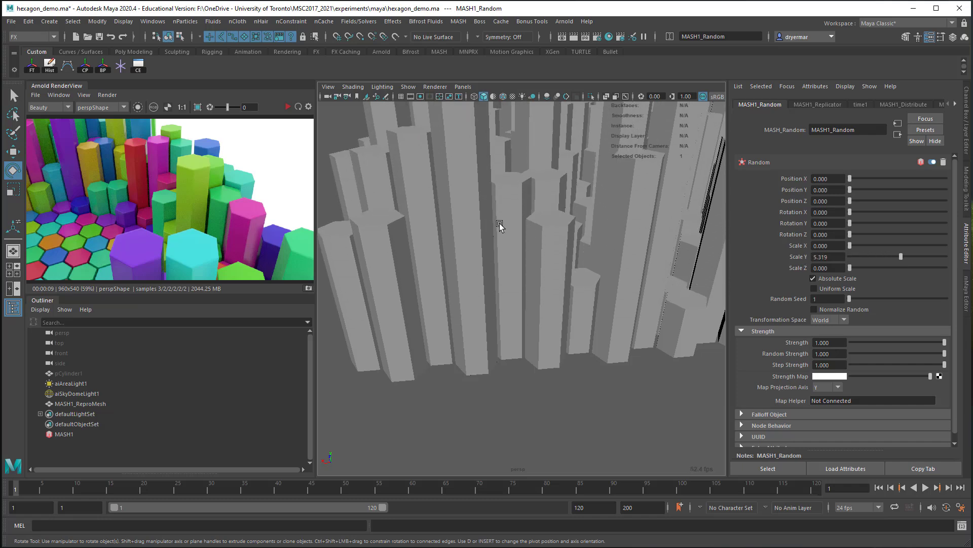
alt+drag(498, 223, 562, 330)
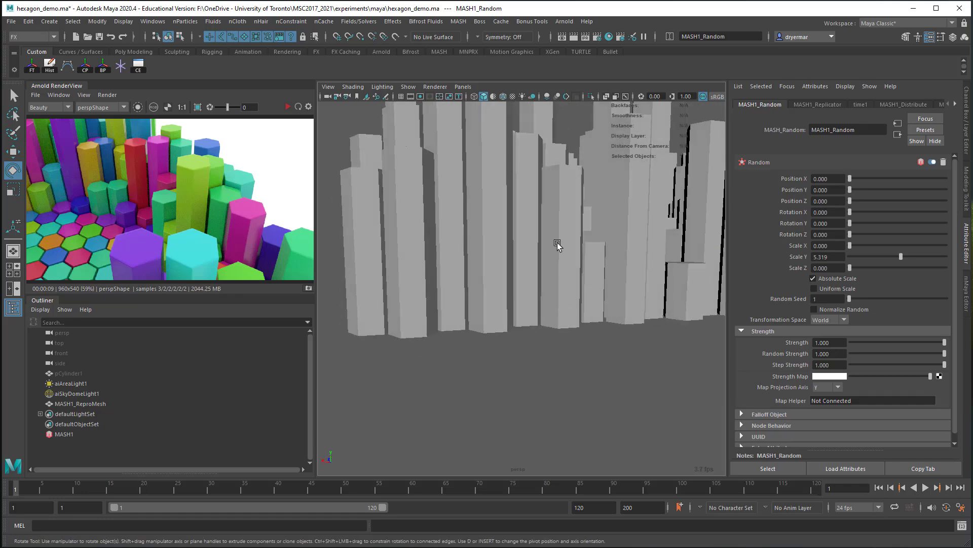
alt+right_drag(637, 274, 461, 239)
alt+drag(472, 226, 661, 267)
alt+right_drag(661, 267, 585, 250)
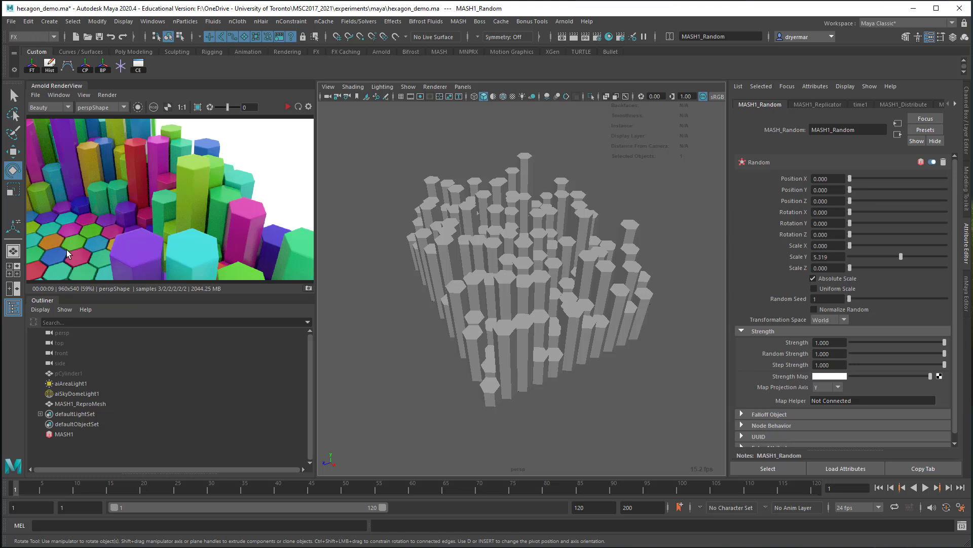
- Create a falloff object for the Random node
scroll(798, 352, down, 1)
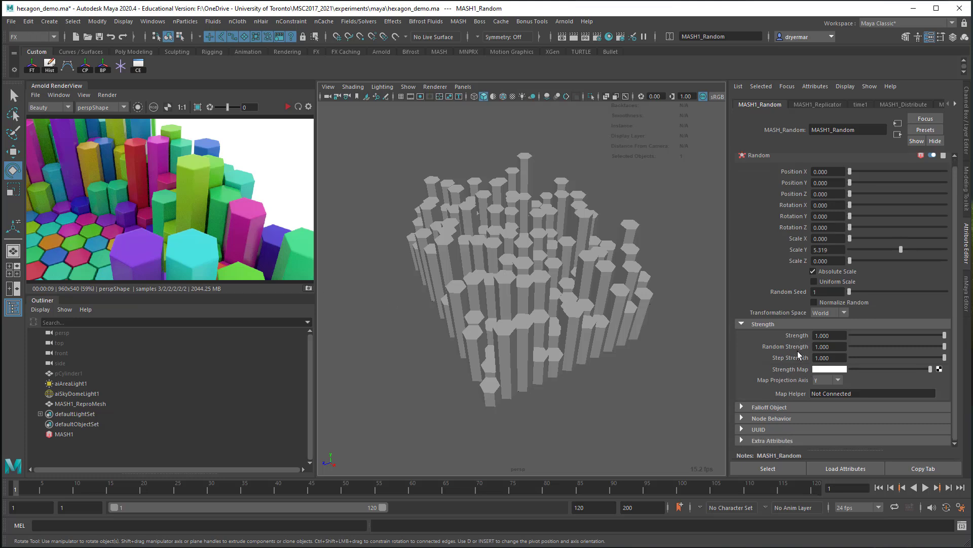
click(759, 407)
scroll(751, 360, down, 3)
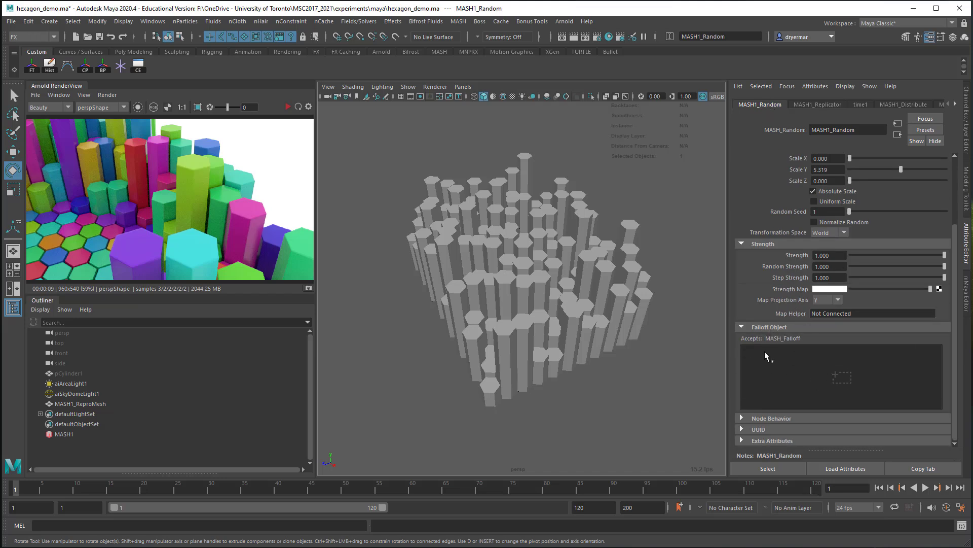
click(841, 377)
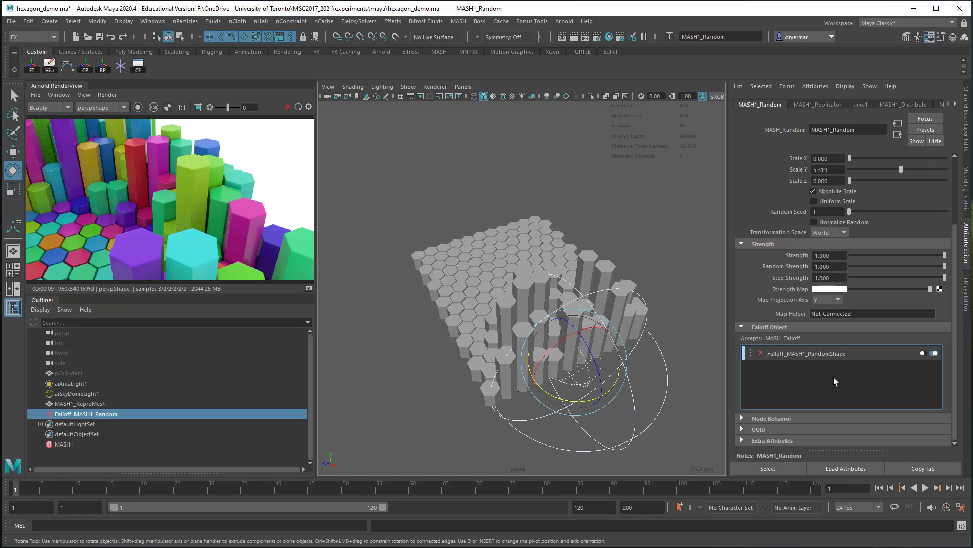
- Move the falloff sphere across the hexagon field and place it over the middle, at about X -11.682, Y 0, Z 0.473
alt+drag(527, 381, 578, 381)
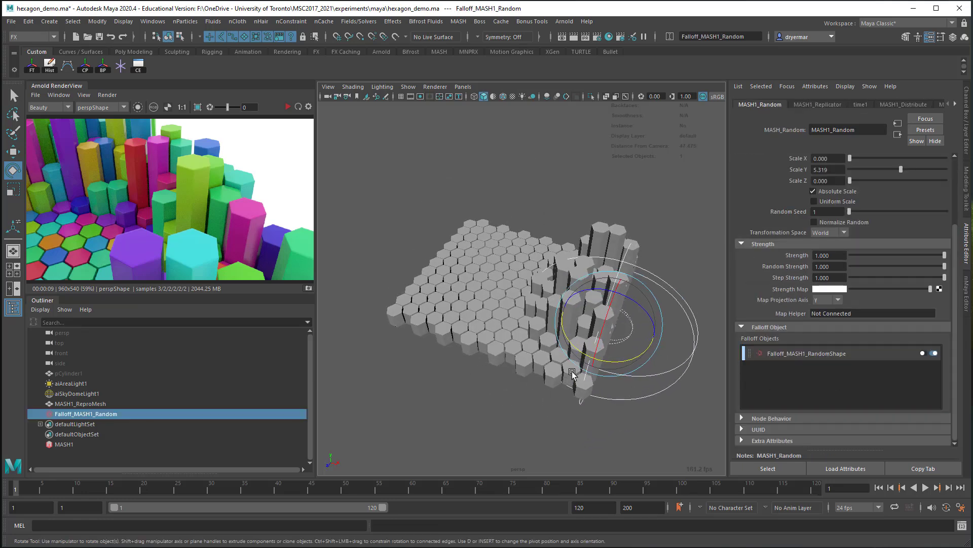
key(w)
drag(660, 340, 400, 279)
alt+middle_drag(401, 280, 467, 266)
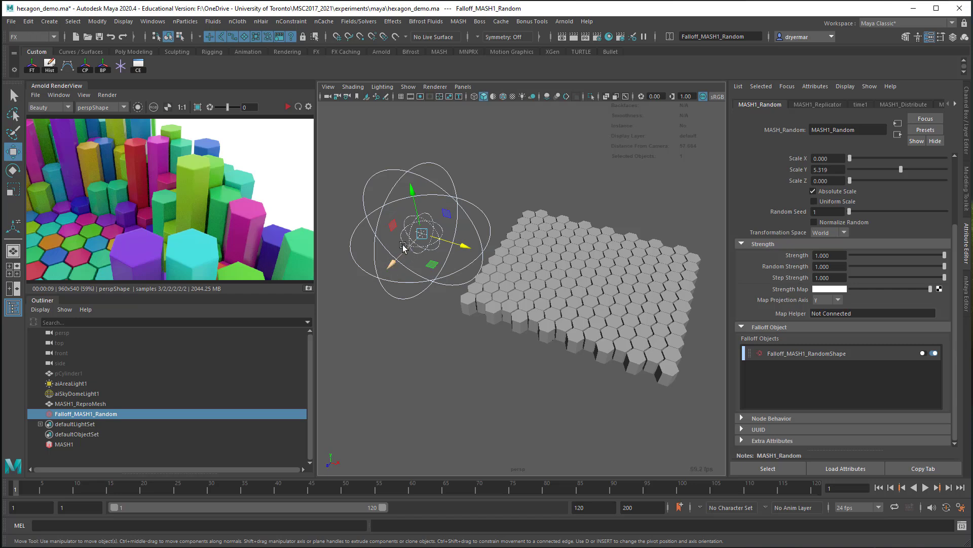
drag(472, 249, 379, 347)
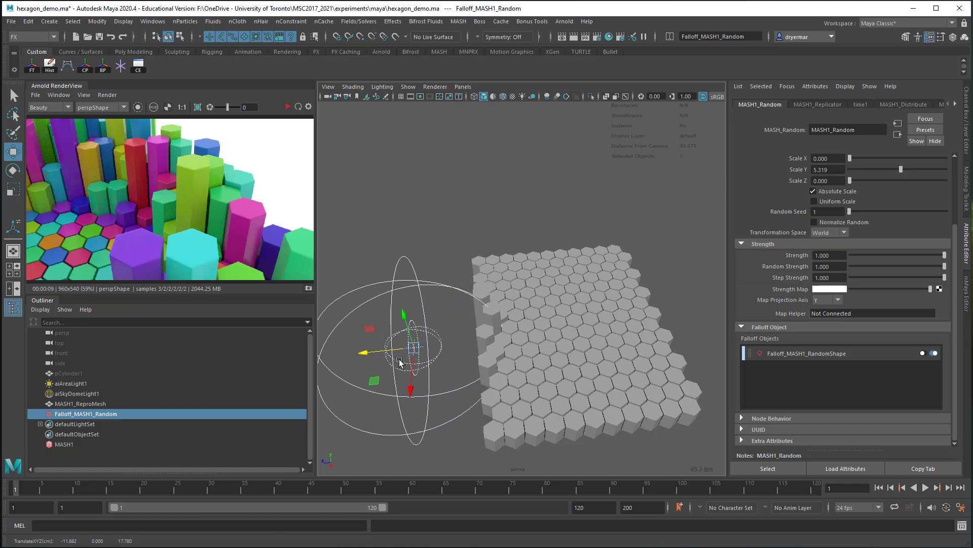
alt+middle_drag(396, 359, 447, 284)
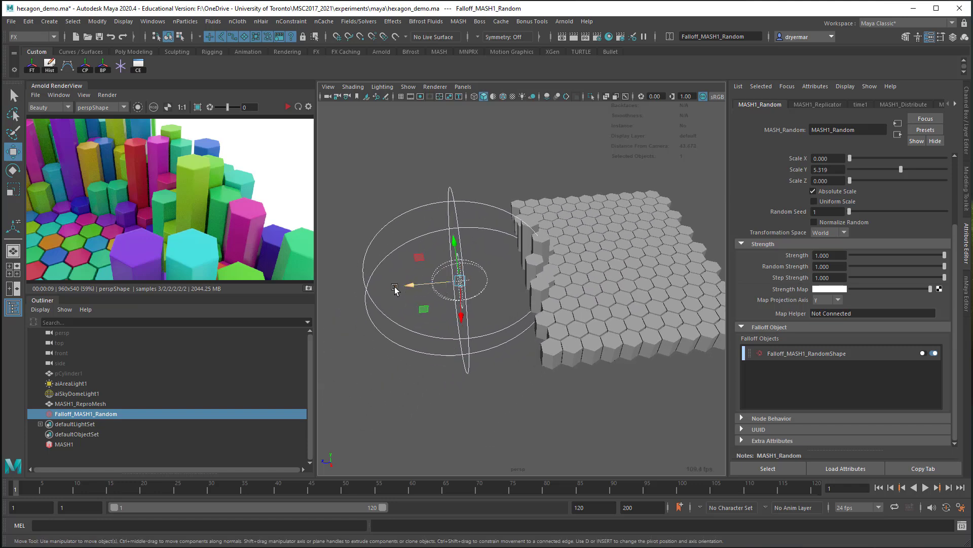
drag(414, 287, 562, 271)
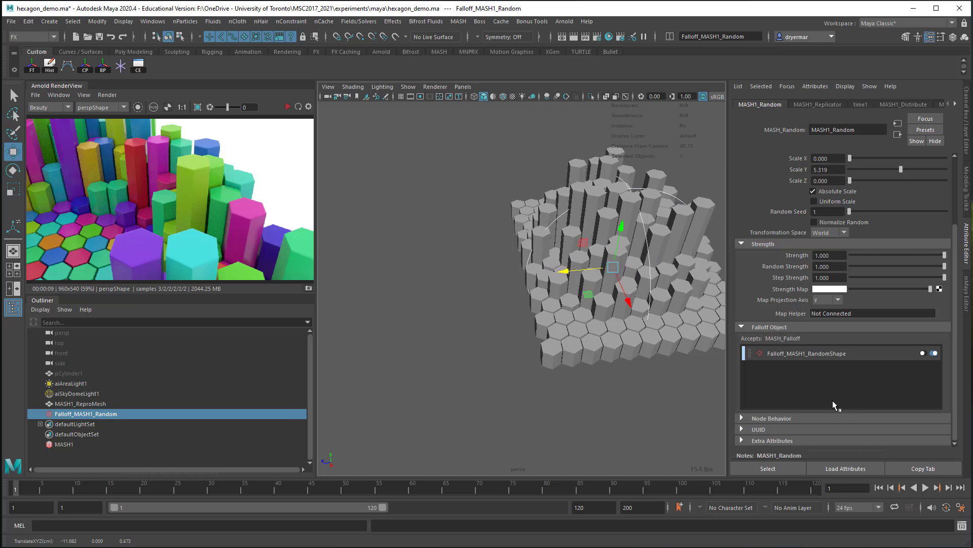
- Show the Random falloff's attributes and invert the falloff so the columns inside the sphere are flattened
double_click(793, 353)
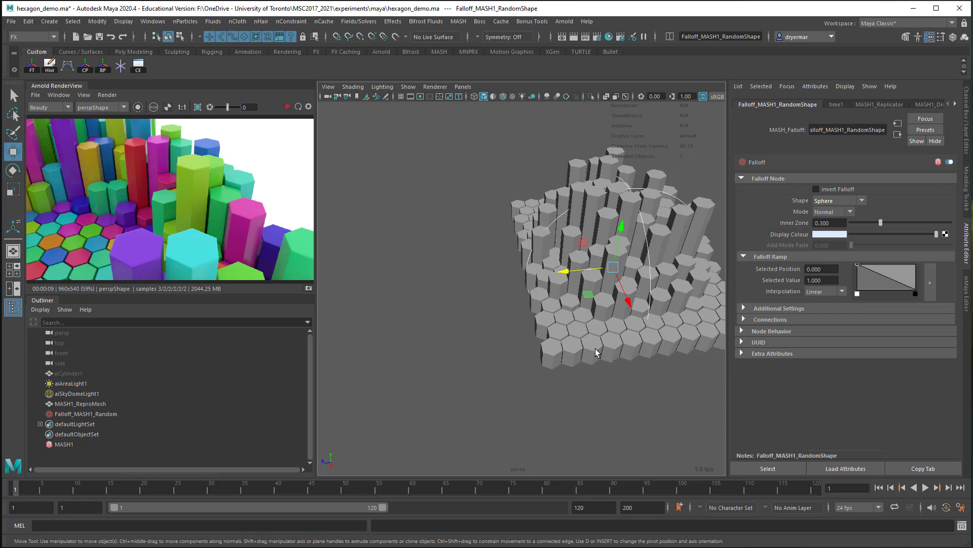
click(826, 189)
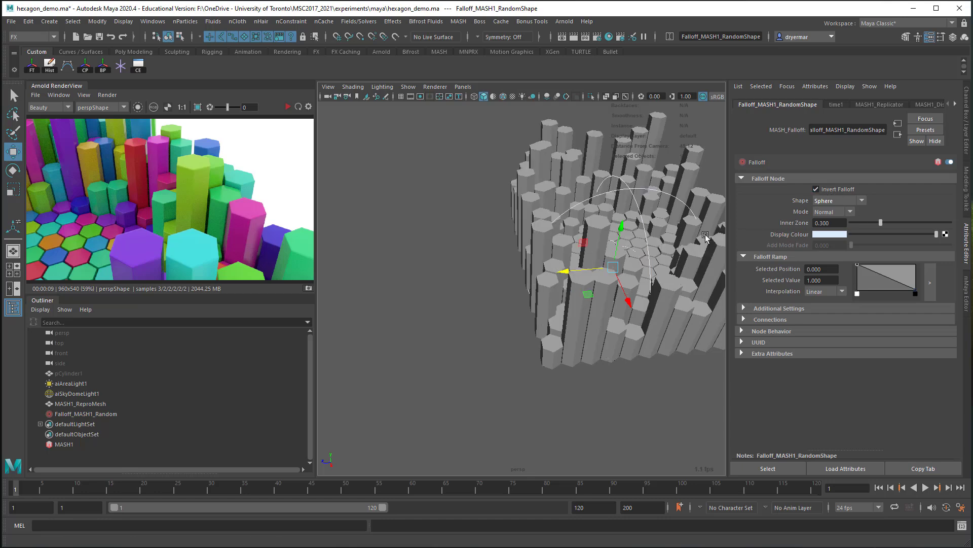
alt+drag(532, 266, 487, 266)
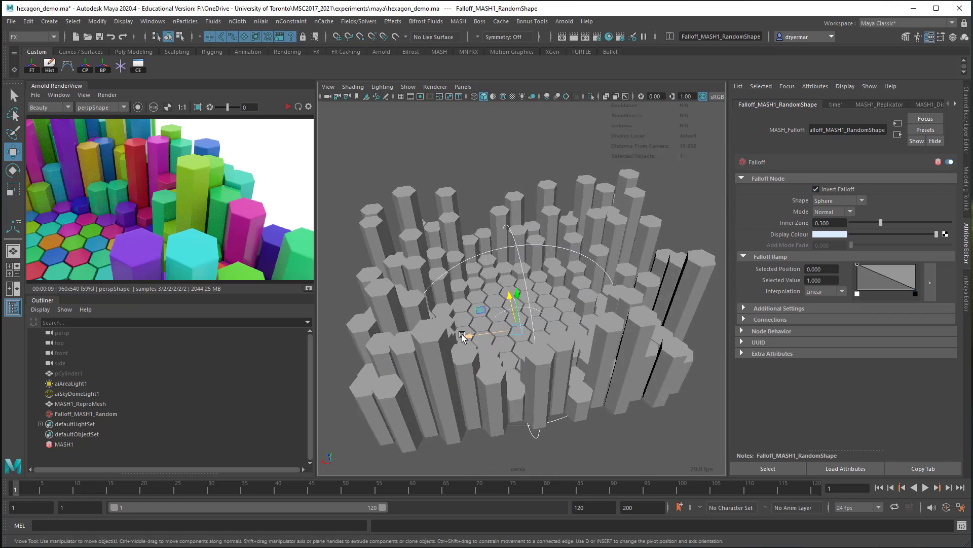
- Adjust the falloff sphere's placement within the hexagon columns and save the scene
drag(461, 335, 532, 291)
key(r)
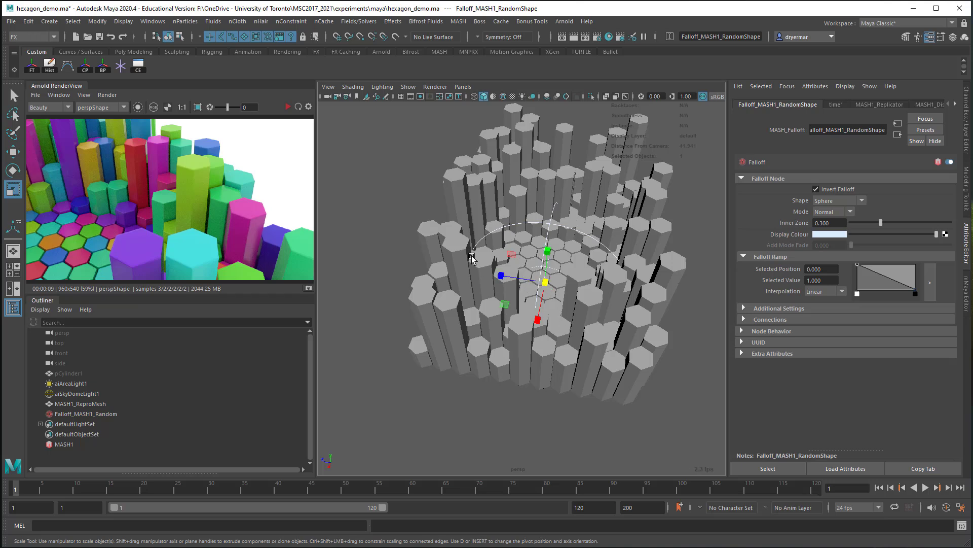
key(ctrl+s)
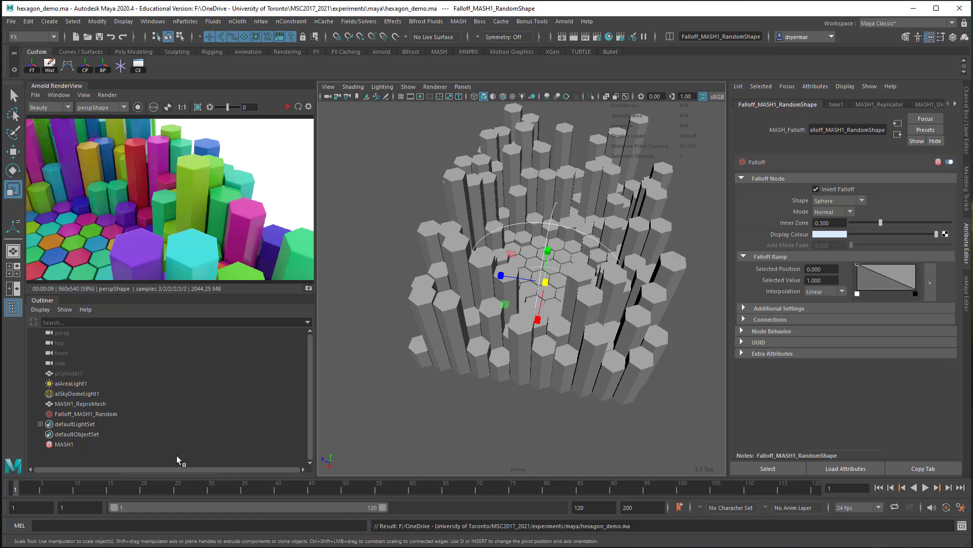
- Add a Color node to the MASH1 network and set its colour to a darkened red
click(64, 444)
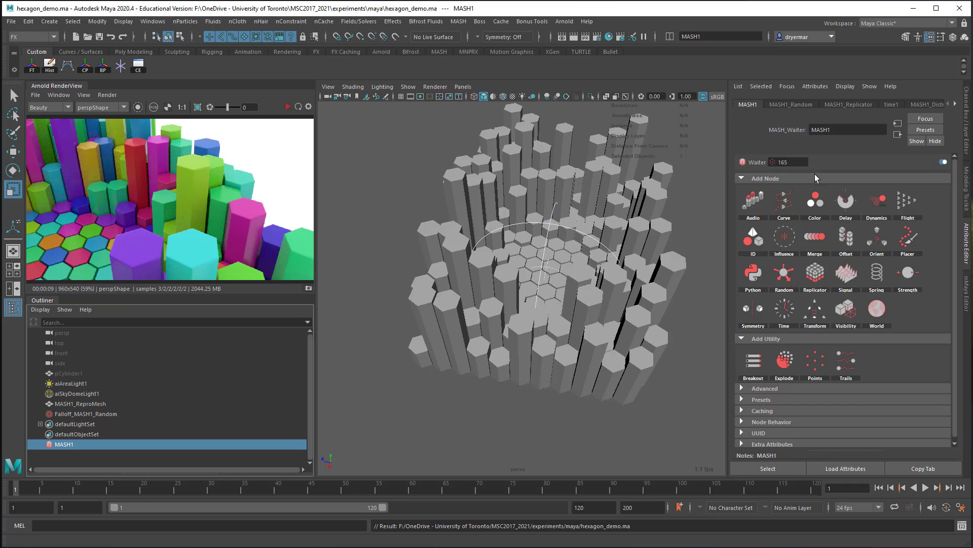
click(835, 209)
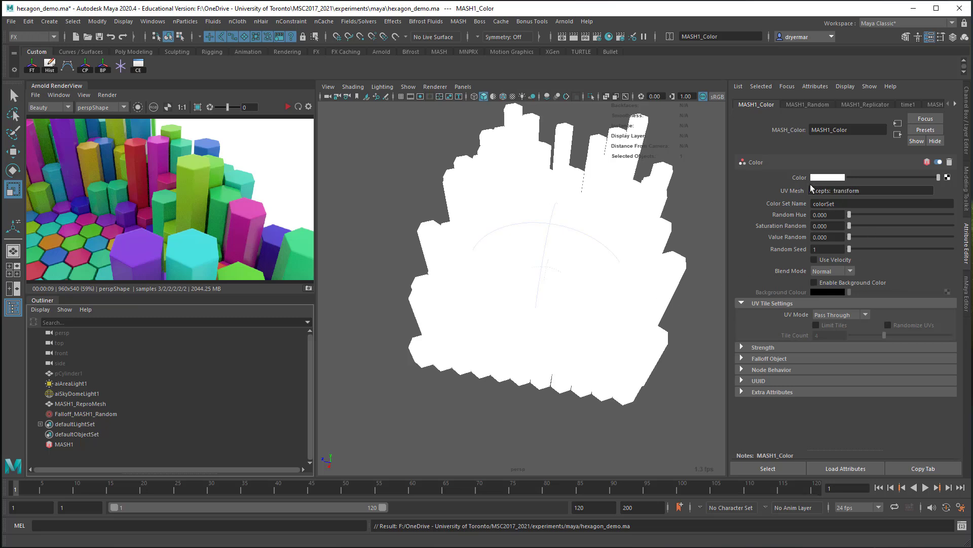
click(826, 177)
click(762, 173)
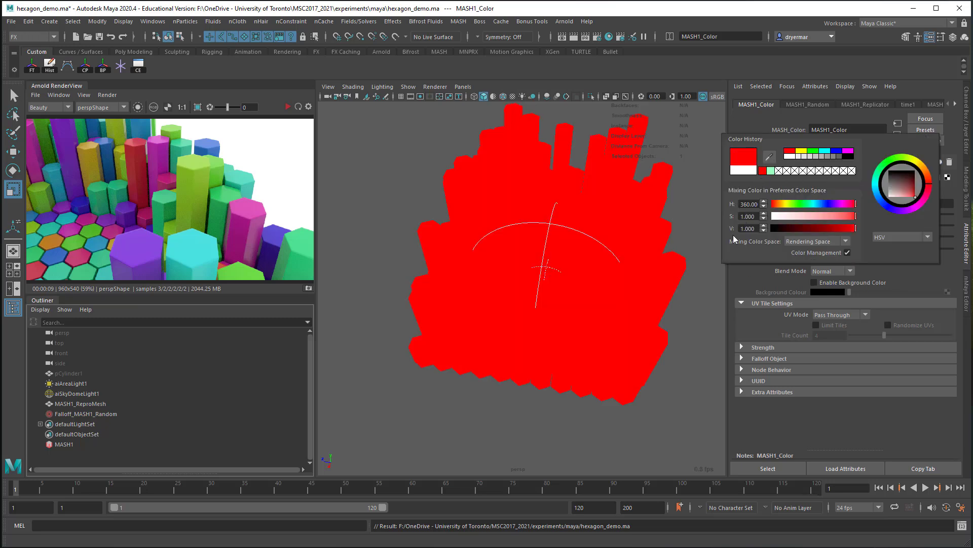
drag(913, 174, 878, 177)
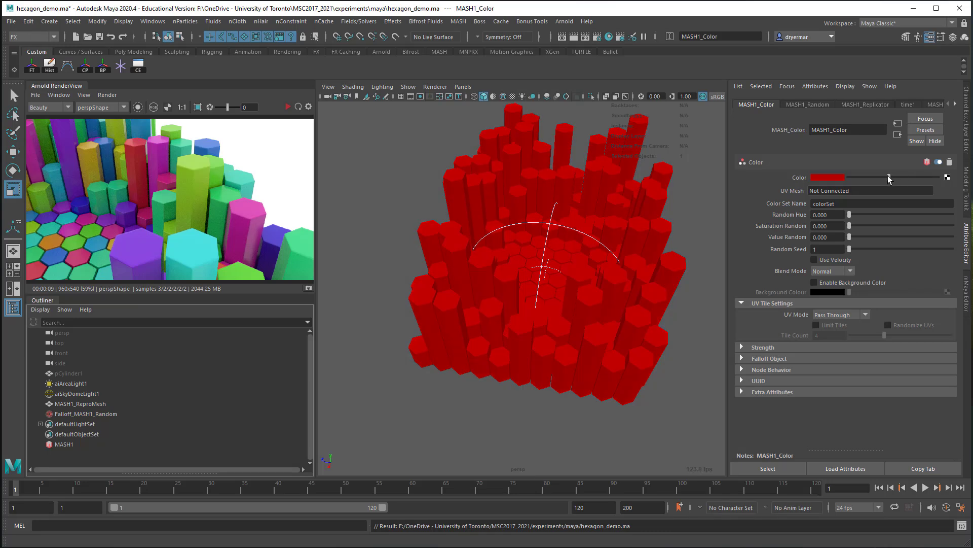
- Run an interactive Arnold render of the red hexagon columns and check it from a changed perspective
alt+drag(535, 268, 545, 286)
click(287, 107)
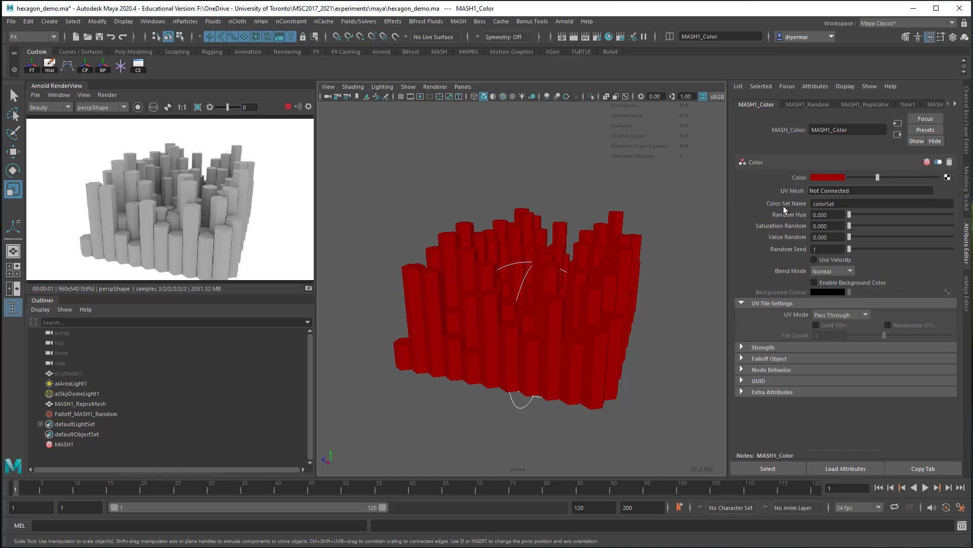
click(801, 204)
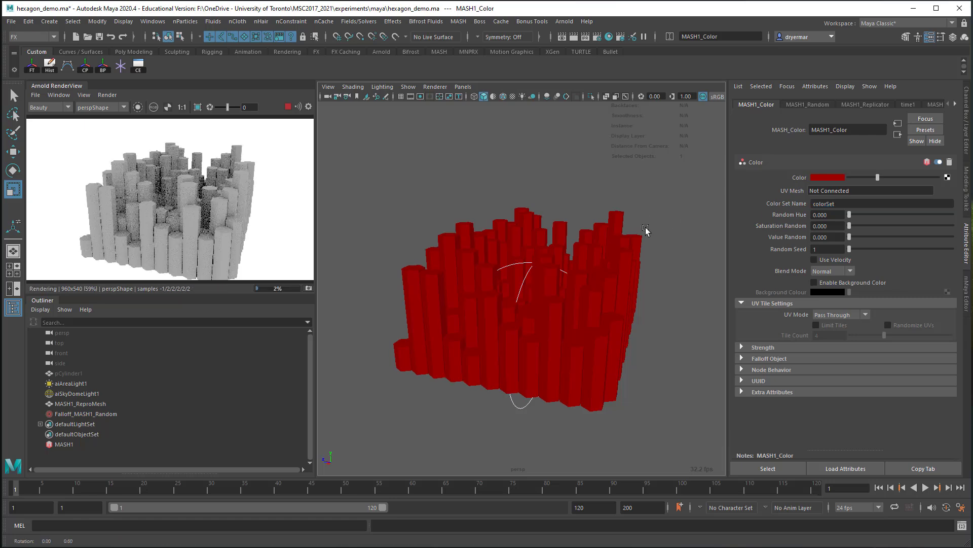
alt+drag(645, 229, 648, 230)
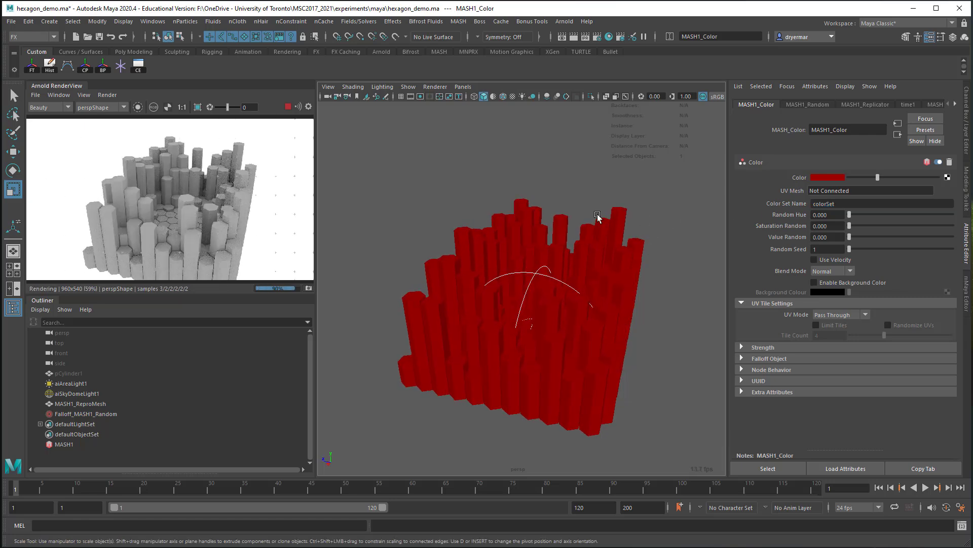
- Enable Export Vertex Colors in the Arnold attributes of MASH1_ReproMesh, update the full render scene, and stop the render
click(634, 234)
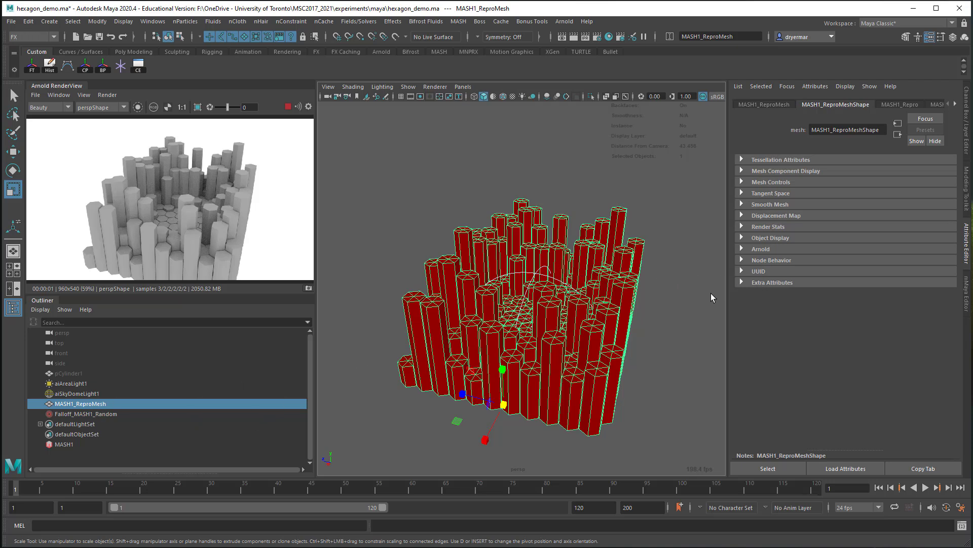
click(769, 251)
scroll(808, 289, down, 3)
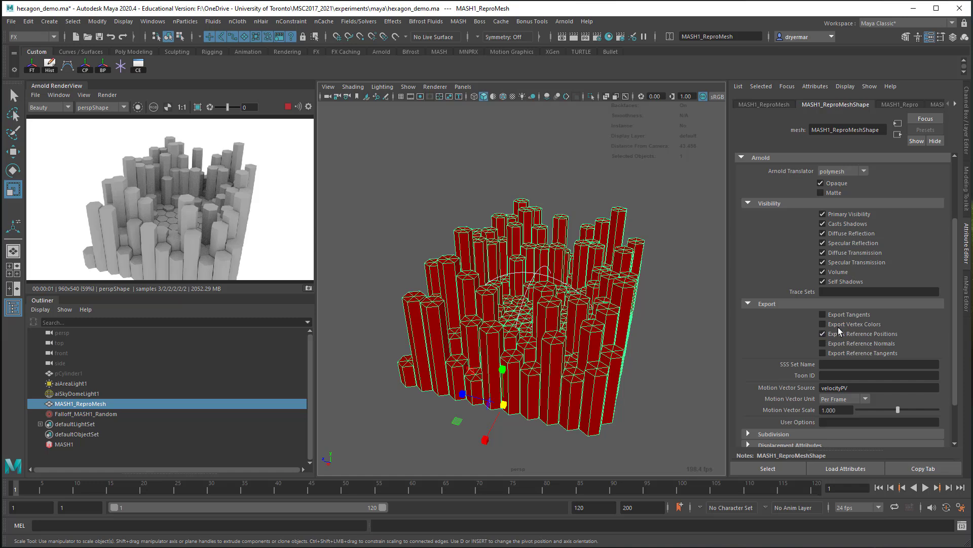
click(863, 324)
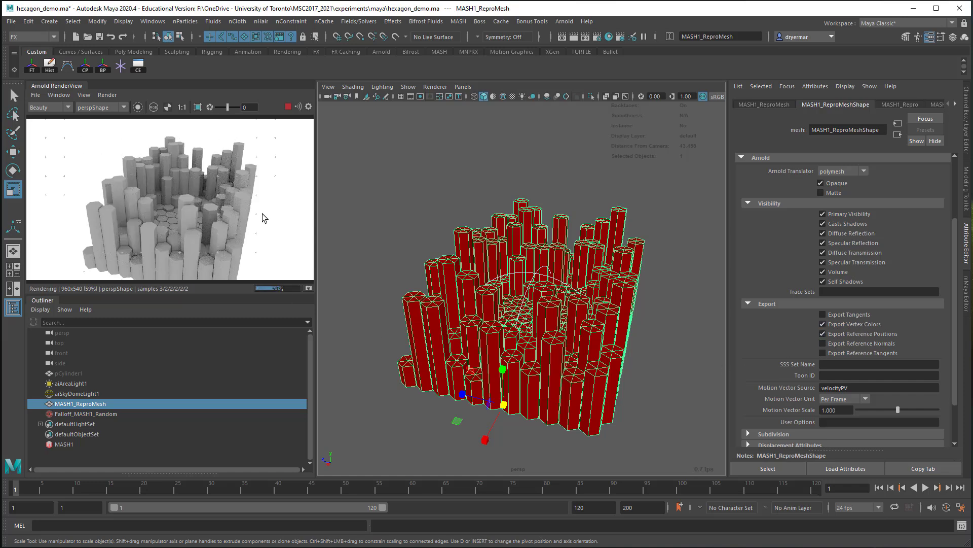
click(107, 95)
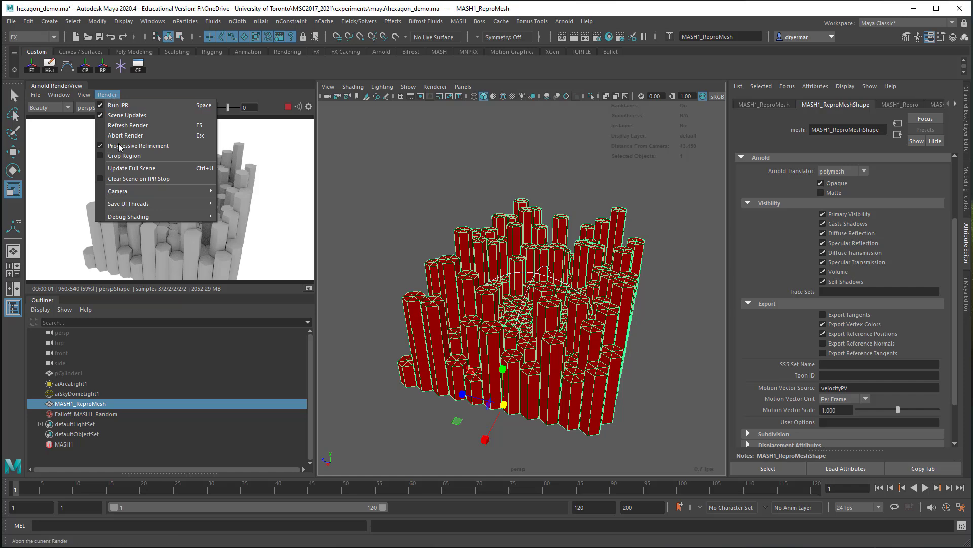
click(129, 169)
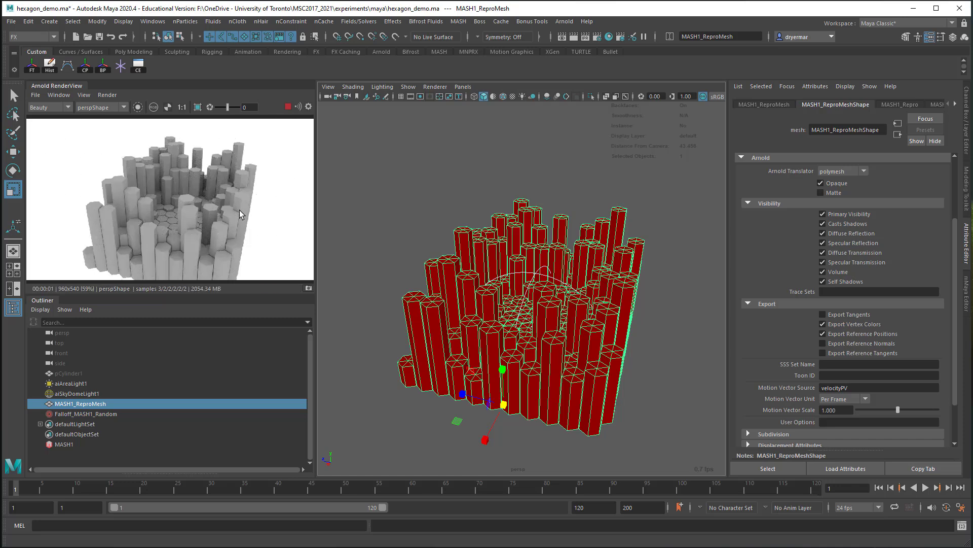
click(287, 107)
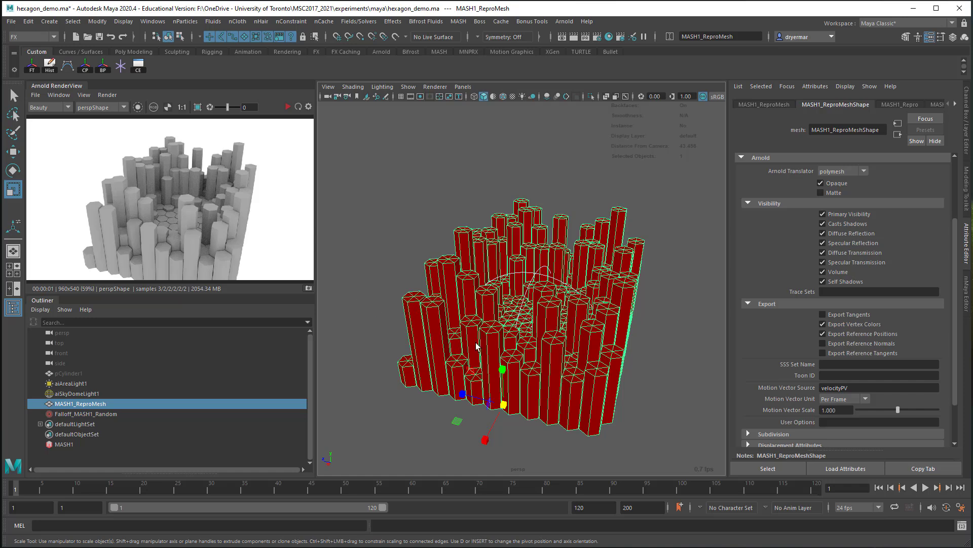
- Check the MASH1_Color settings, assign a new aiStandardSurface material to MASH1_ReproMesh, and restart the Arnold render
click(59, 444)
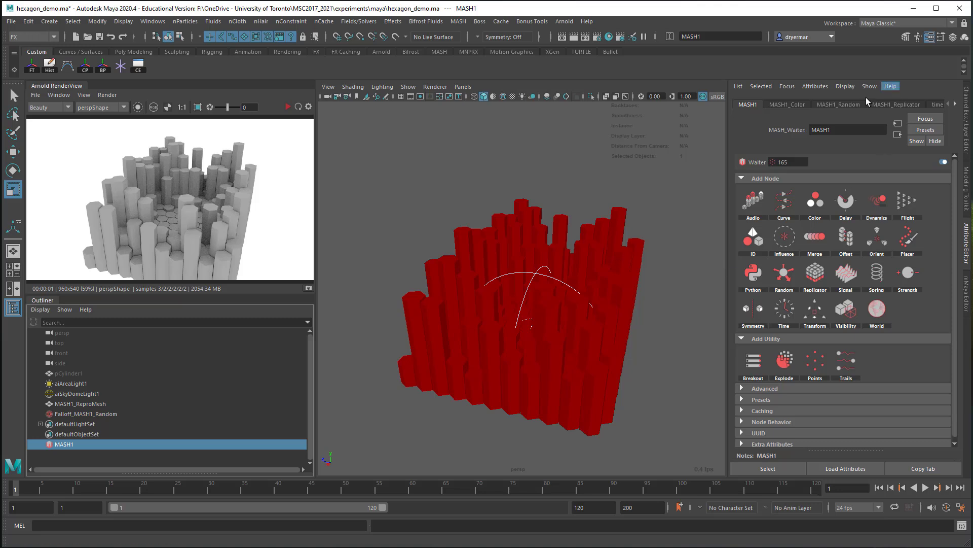
click(796, 105)
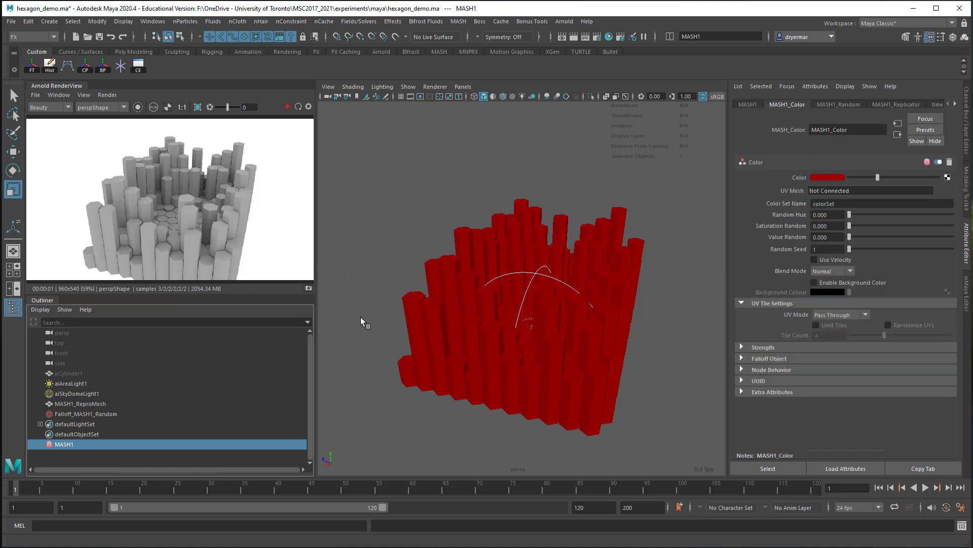
mouse_move(361, 317)
alt+mouse_down()
mouse_move(415, 322)
mouse_move(372, 325)
alt+mouse_up()
drag(443, 226, 508, 243)
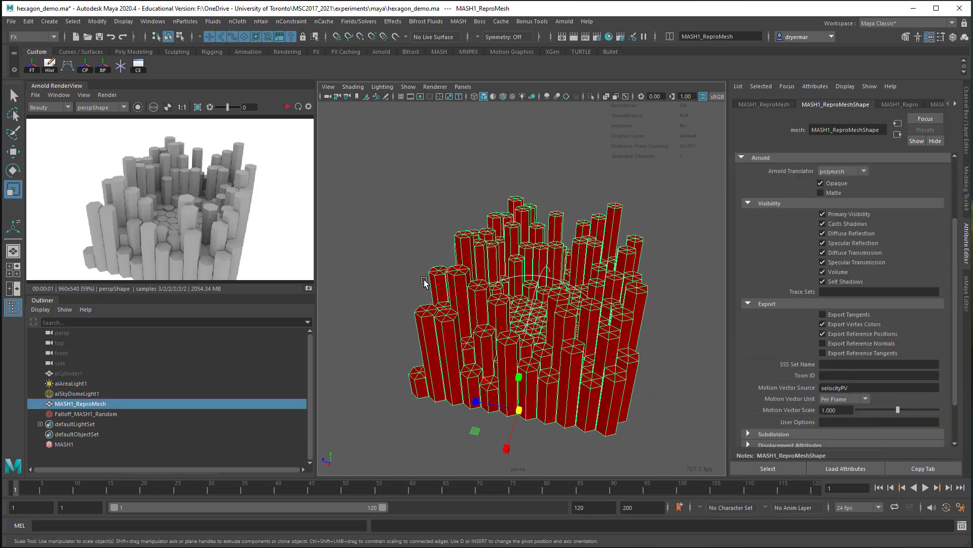
right_drag(440, 152, 460, 417)
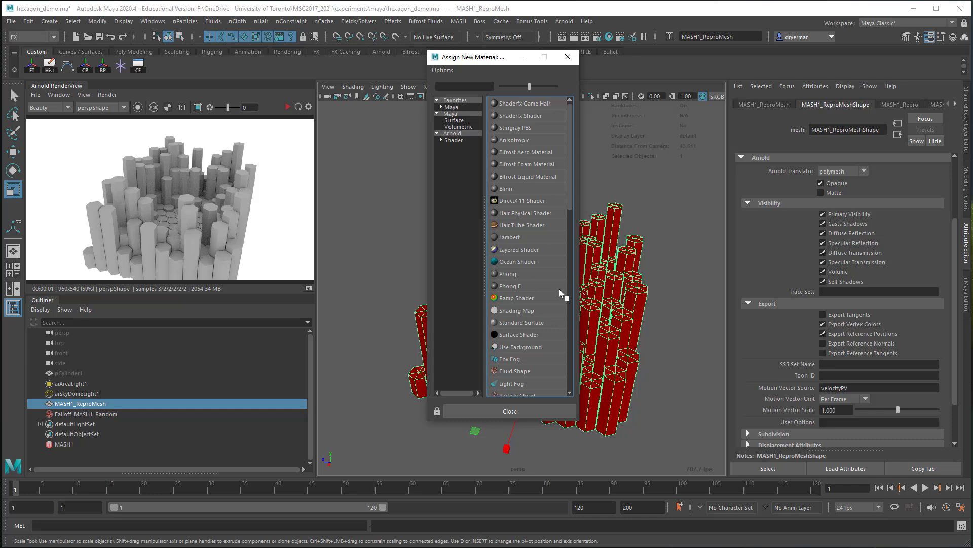
click(449, 145)
click(538, 274)
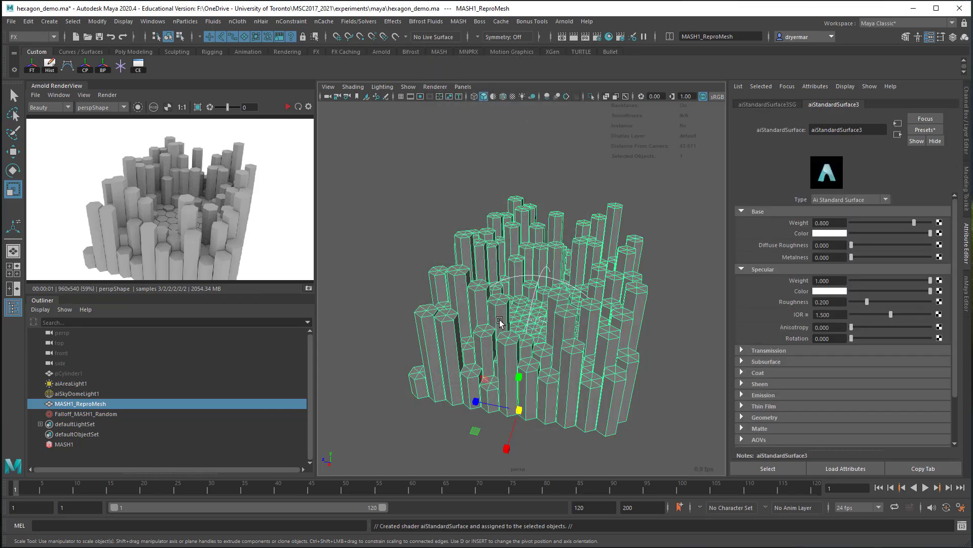
click(287, 107)
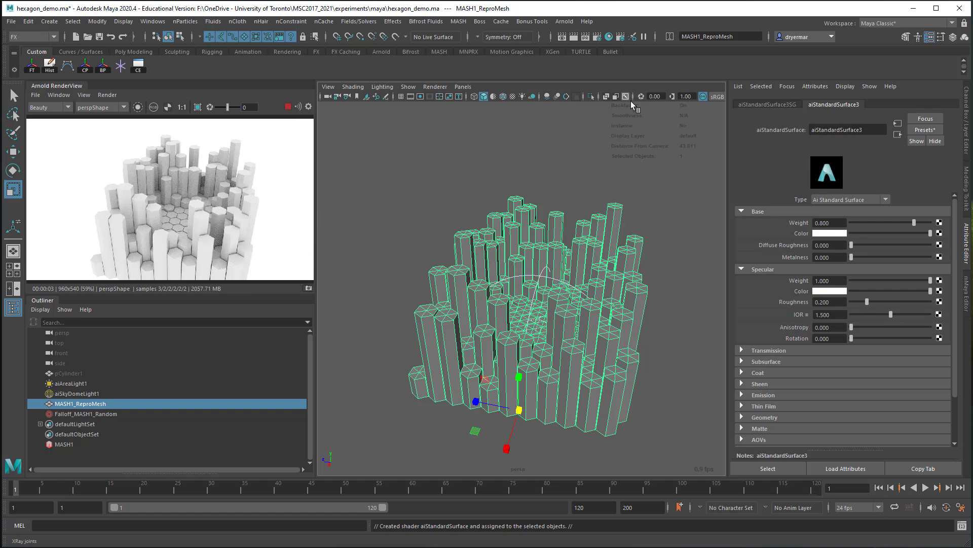
- Open the Hypershade and rename the columns' new standard surface material to demo_shader
click(609, 37)
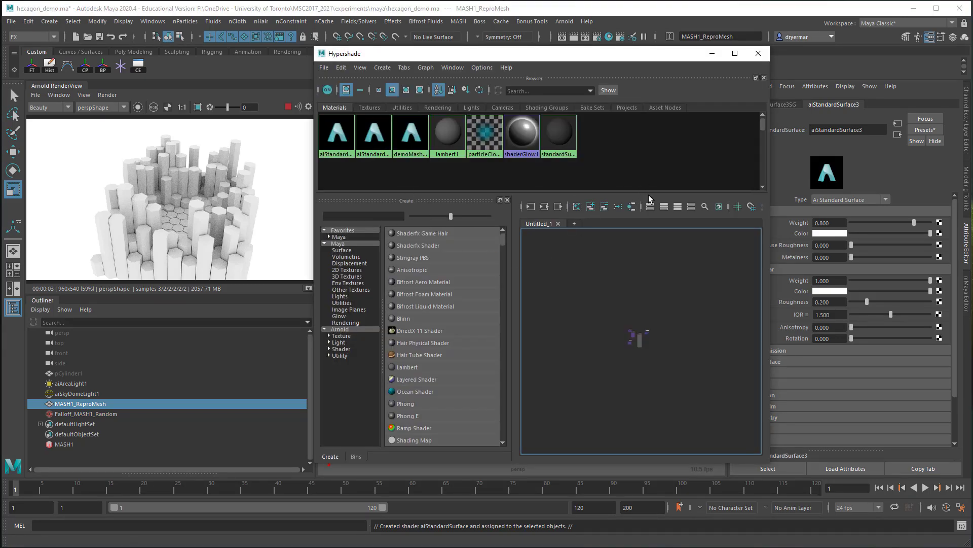
double_click(839, 130)
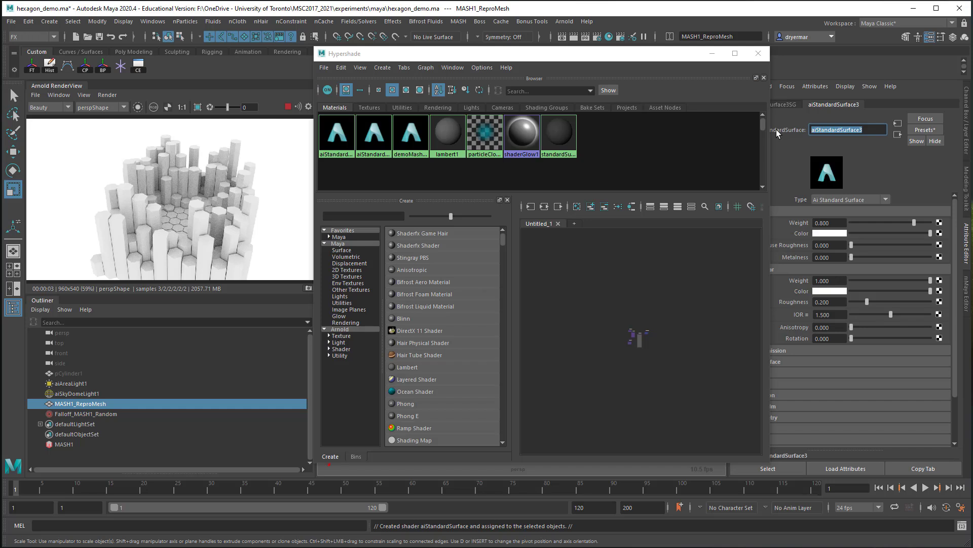
text(demo_shader)
key(Return)
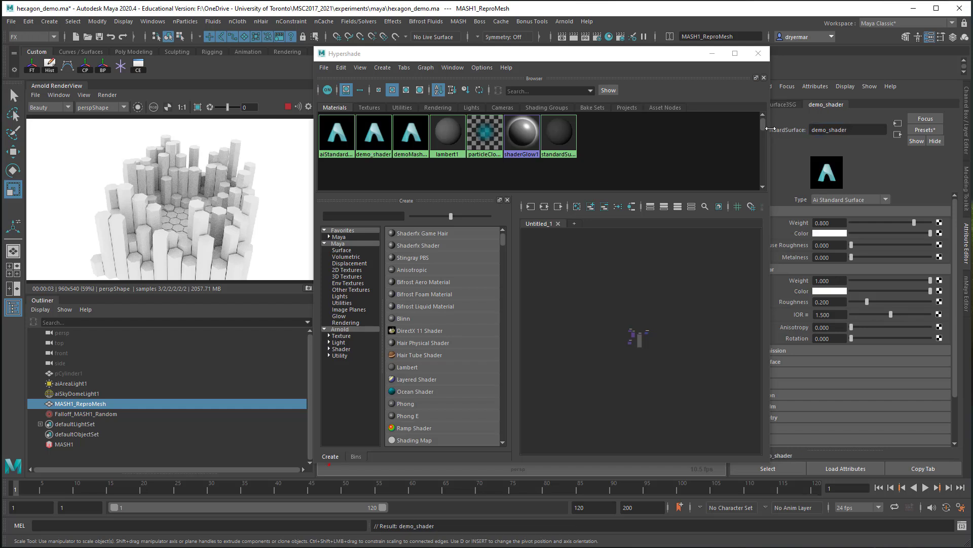
- Graph the demo_shader network in the Hypershade and arrange the view with free space before the shader's inputs
click(414, 145)
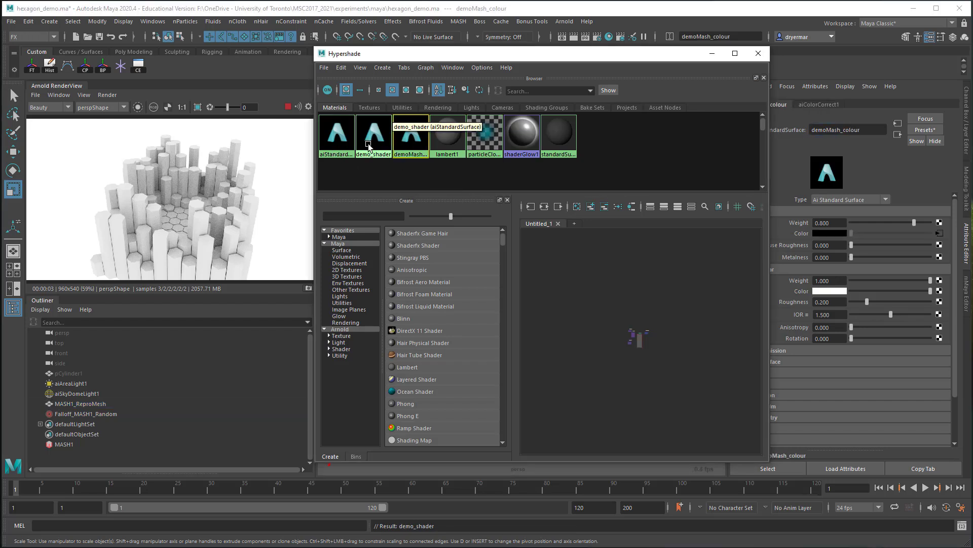
click(369, 144)
click(544, 206)
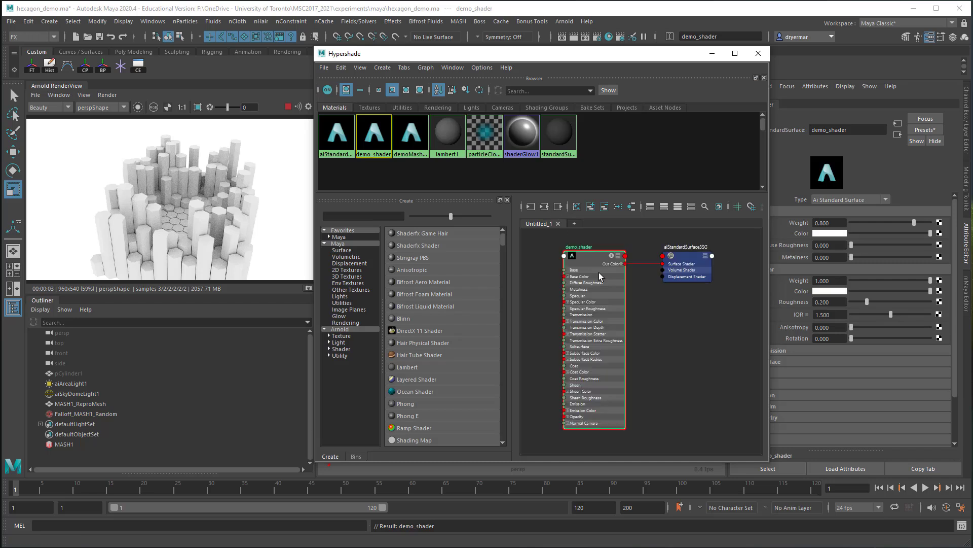
alt+middle_drag(624, 288, 651, 297)
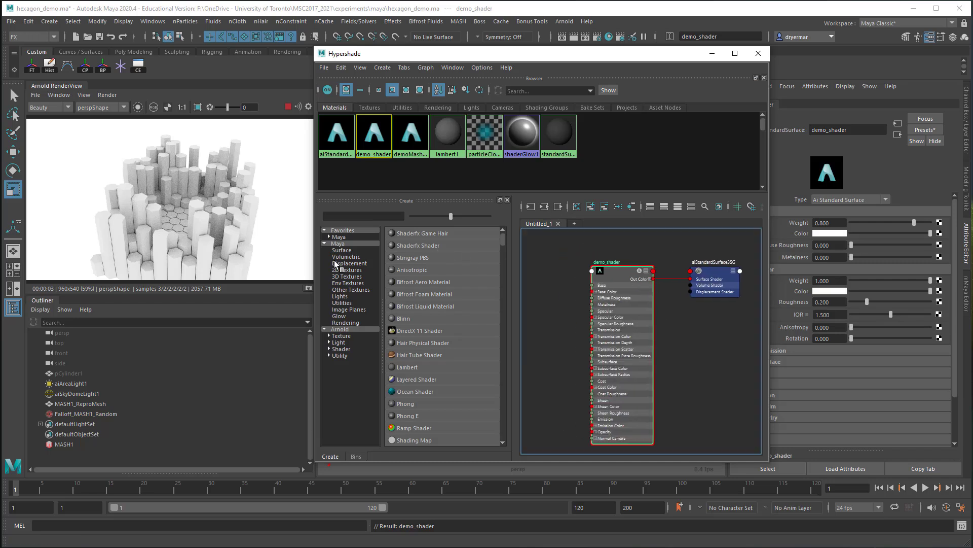
drag(315, 258, 248, 259)
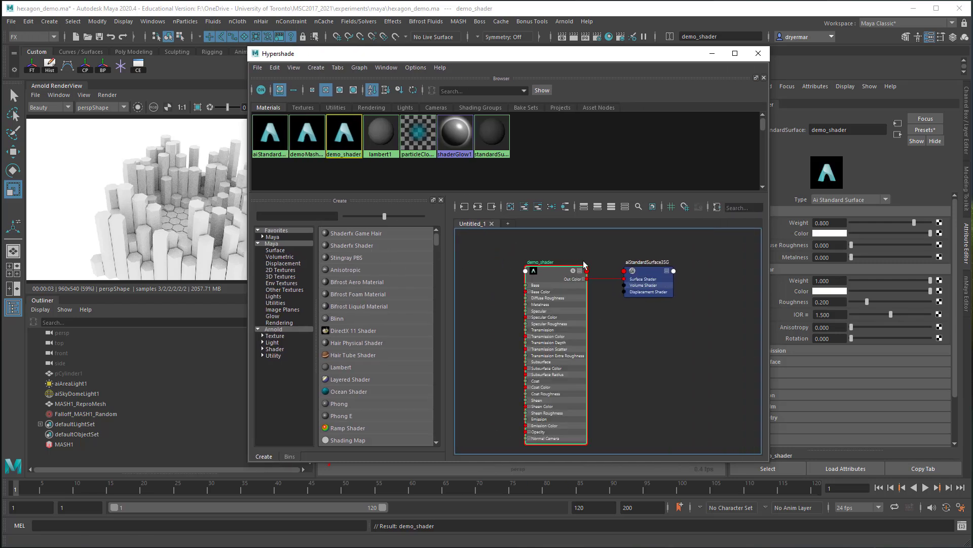
alt+right_drag(604, 293, 665, 306)
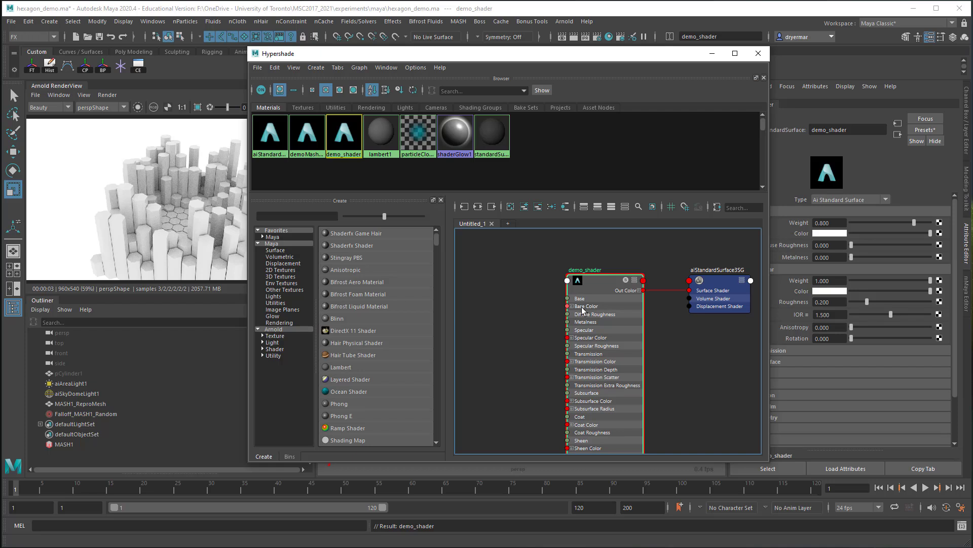
drag(597, 280, 620, 288)
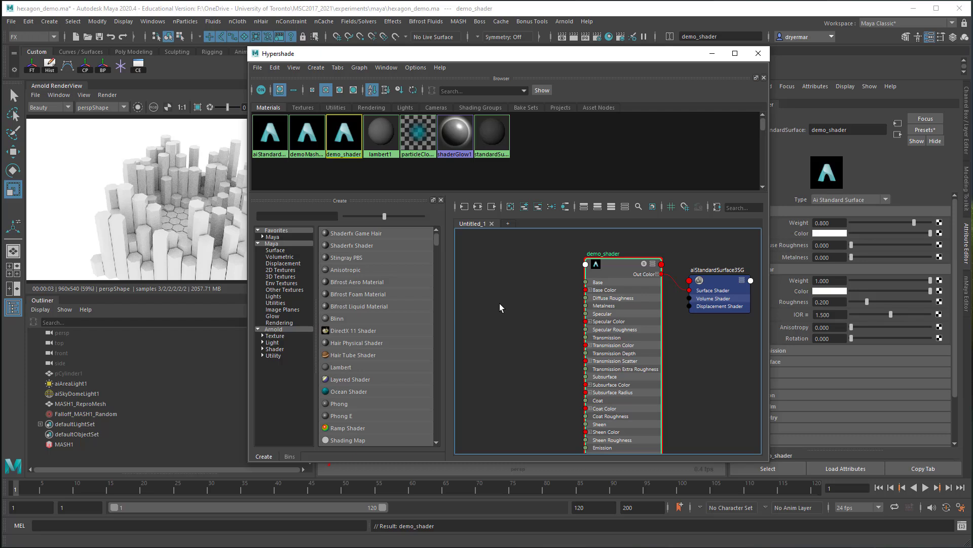
- Create an aiUserDataColor node in the Hypershade graph and place it beside demo_shader's inputs
click(510, 278)
key(Tab)
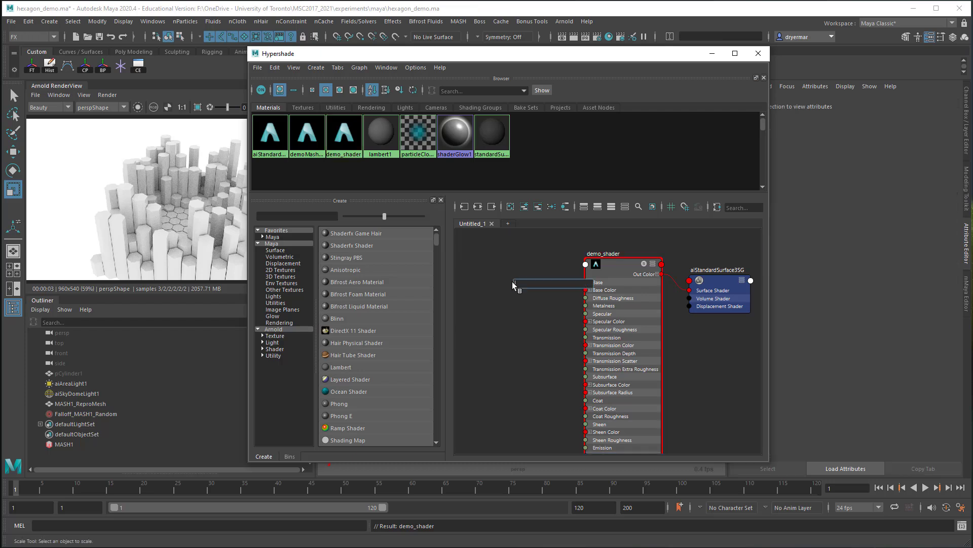
text(aiuser)
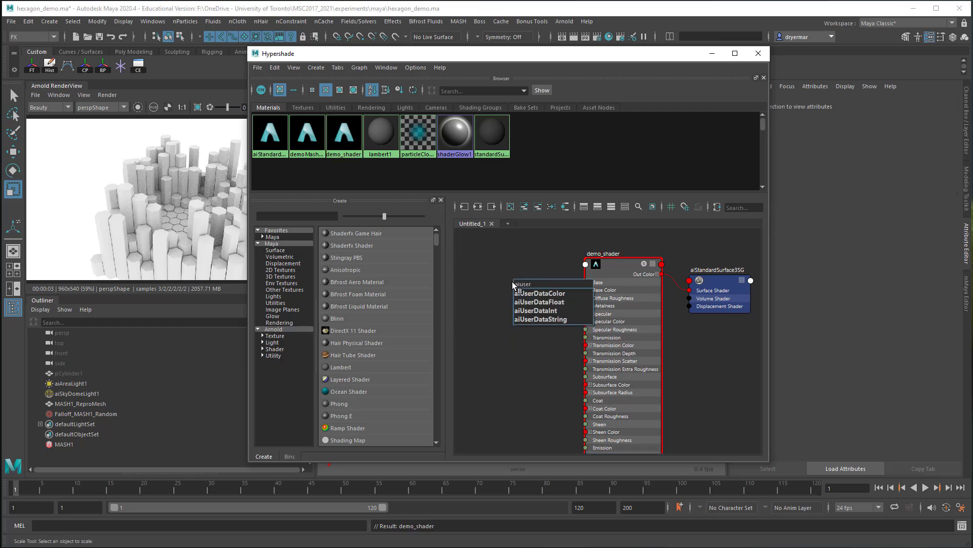
click(548, 293)
drag(543, 284, 488, 295)
drag(586, 60, 506, 51)
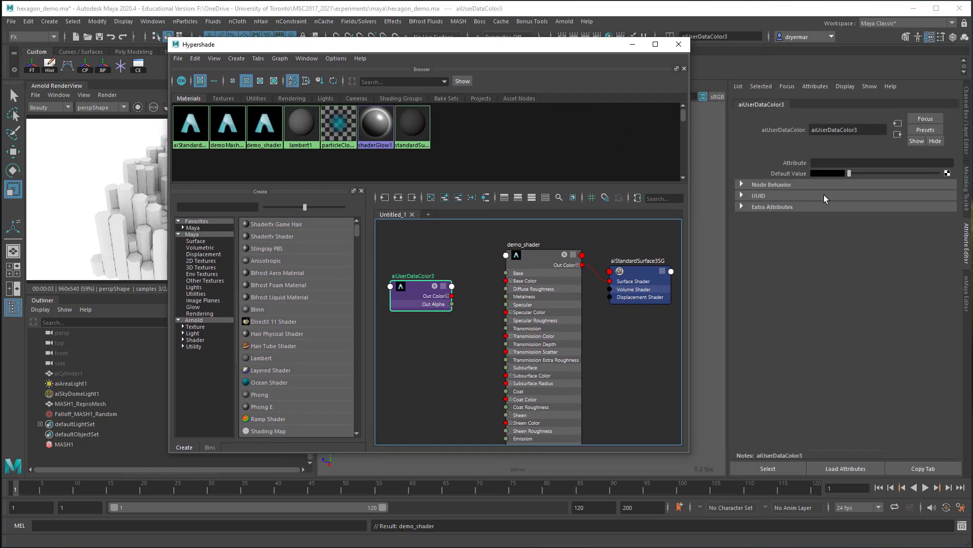
- Set the user data node's Attribute to colorSet and connect its Out Color to demo_shader's Base Color
click(826, 162)
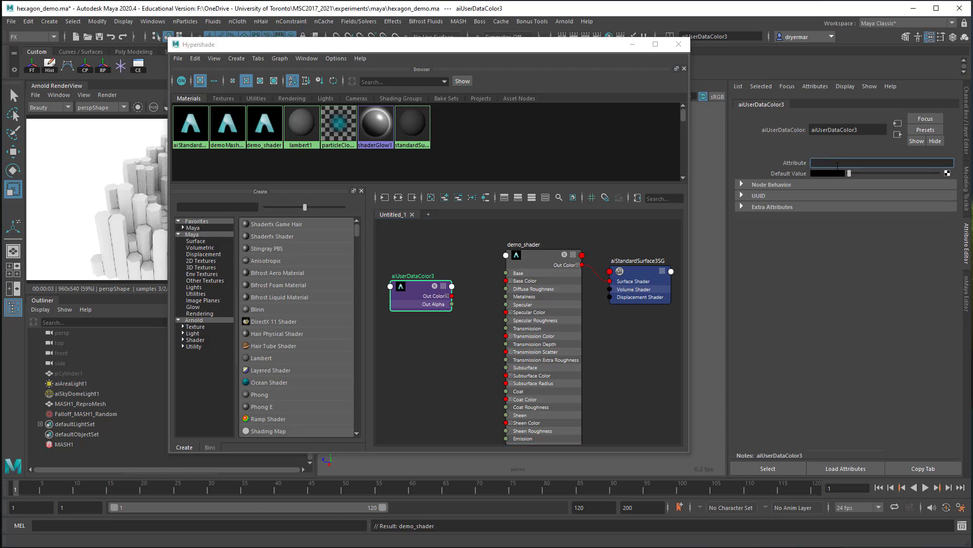
text(colorSet)
key(Return)
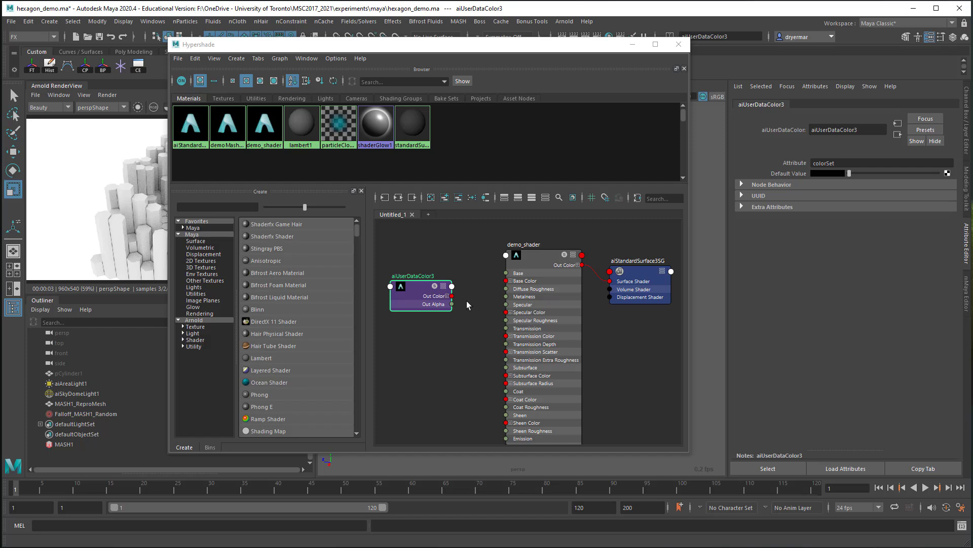
drag(452, 295, 506, 276)
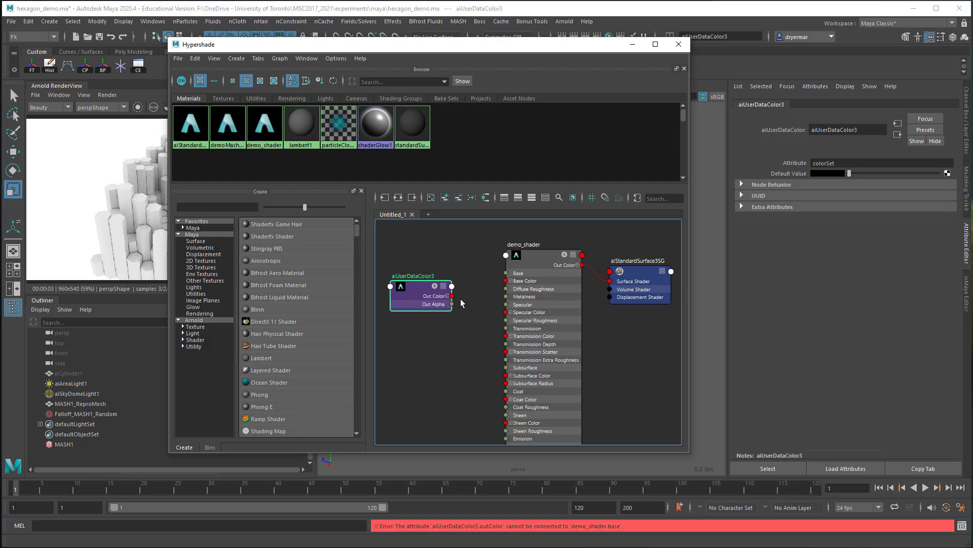
drag(452, 296, 506, 281)
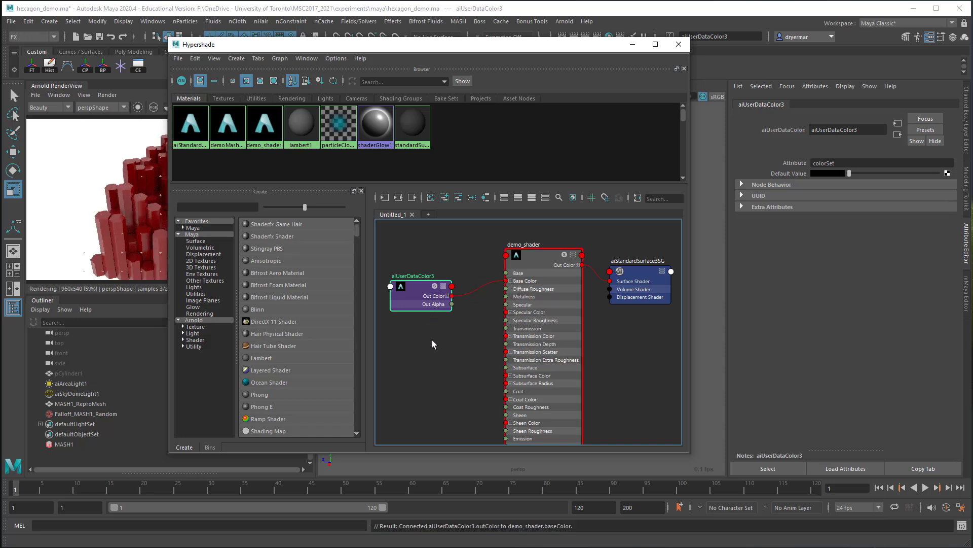
- Set the MASH1_Color node's colour to a light green with hue 136.15, saturation 0.673 and value 1.000
drag(361, 48, 489, 59)
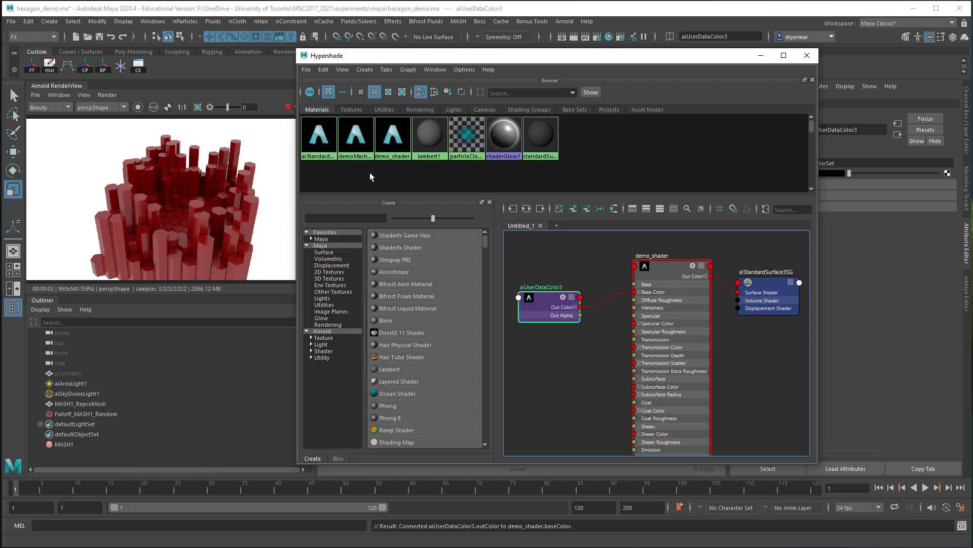
click(71, 443)
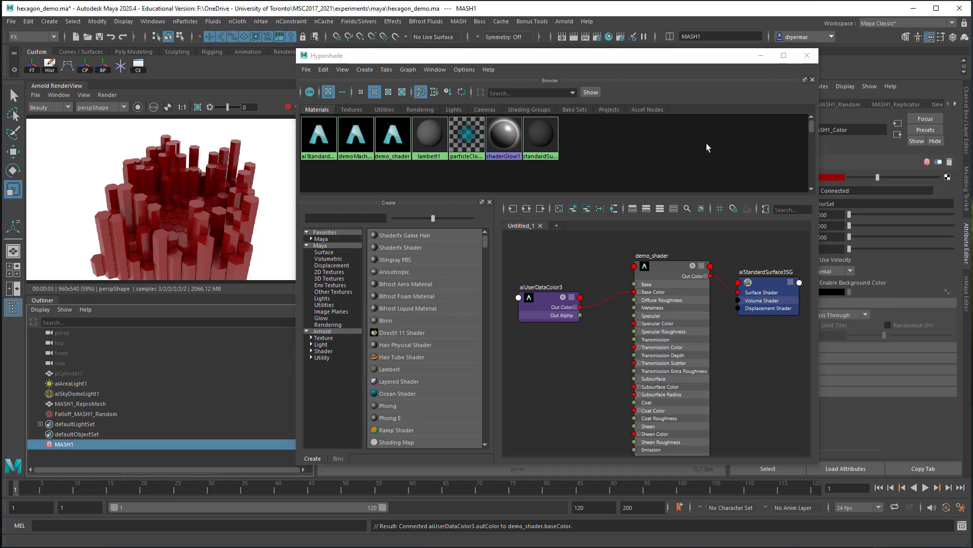
drag(819, 190, 734, 191)
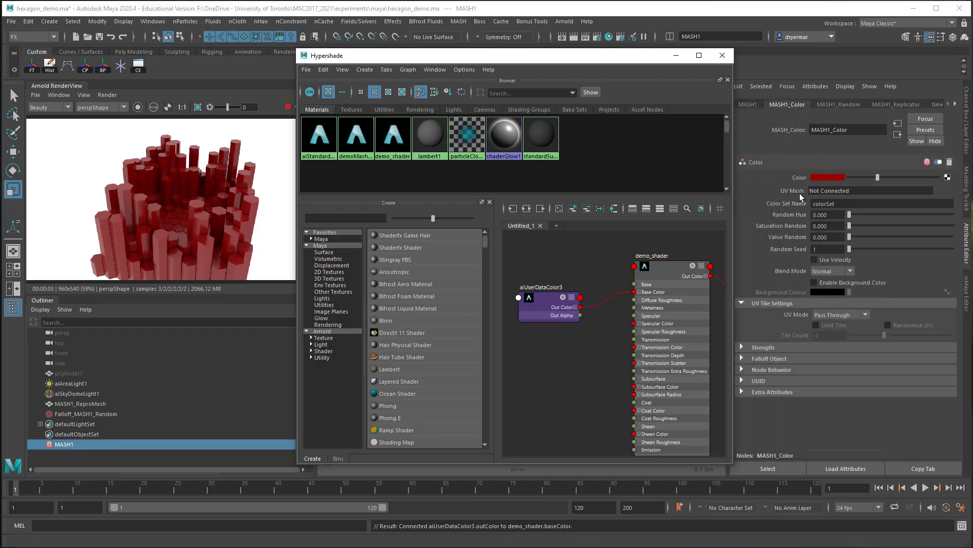
click(830, 177)
click(774, 170)
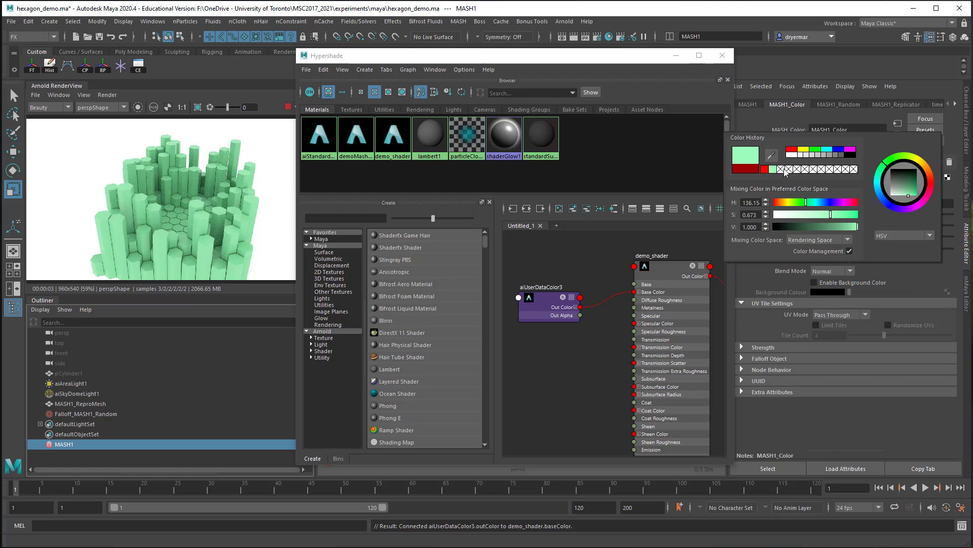
- Set the MASH1_Color node's colour to pure green, with Random Hue 0.371 and Saturation Random 0.446
drag(535, 300, 530, 285)
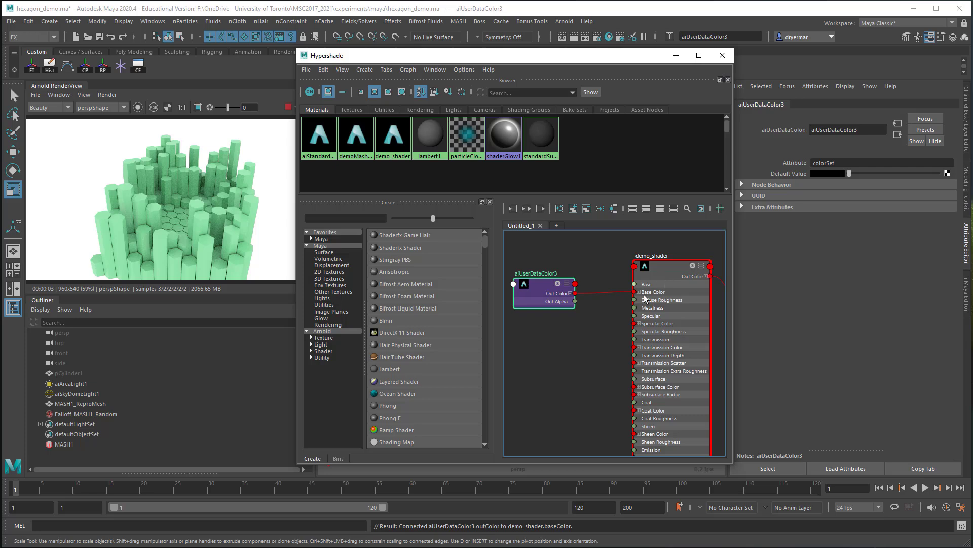
click(64, 445)
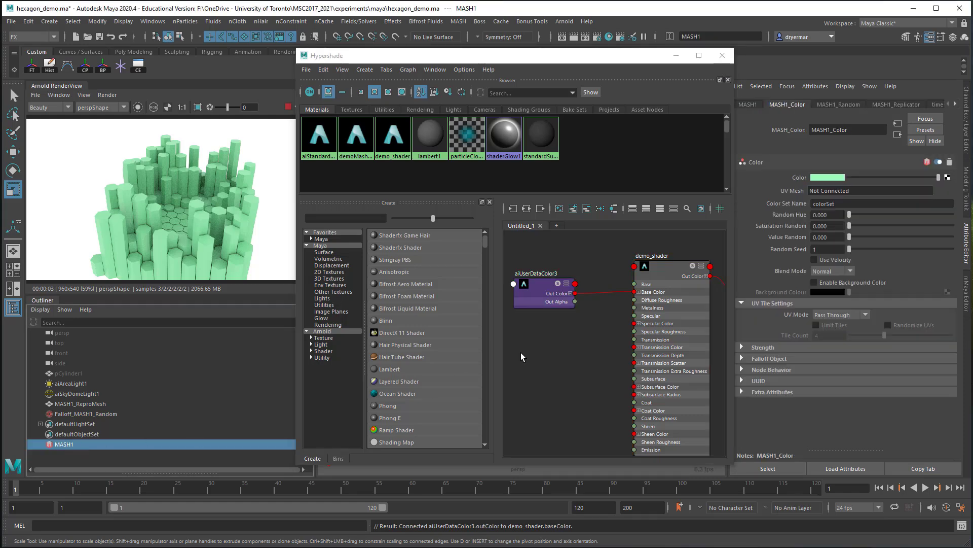
drag(857, 214, 887, 219)
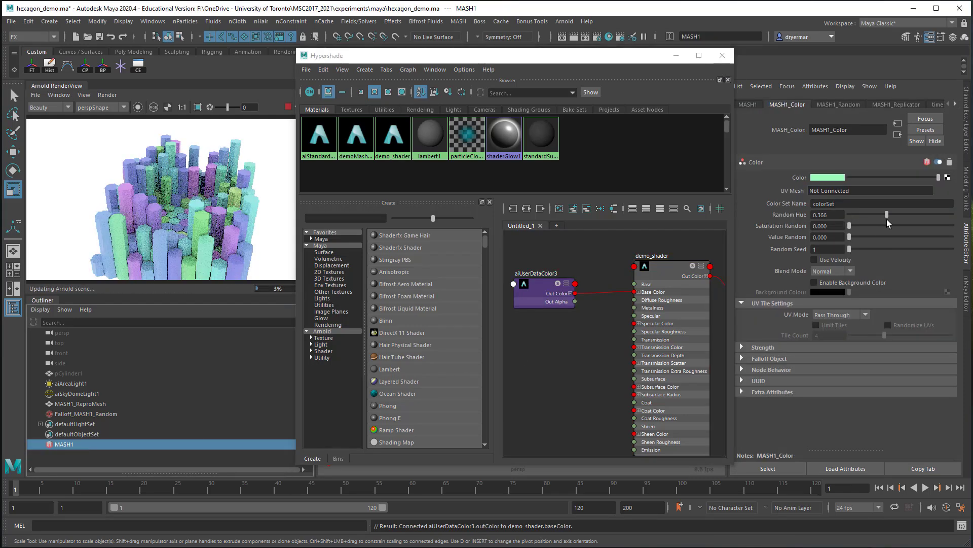
click(817, 177)
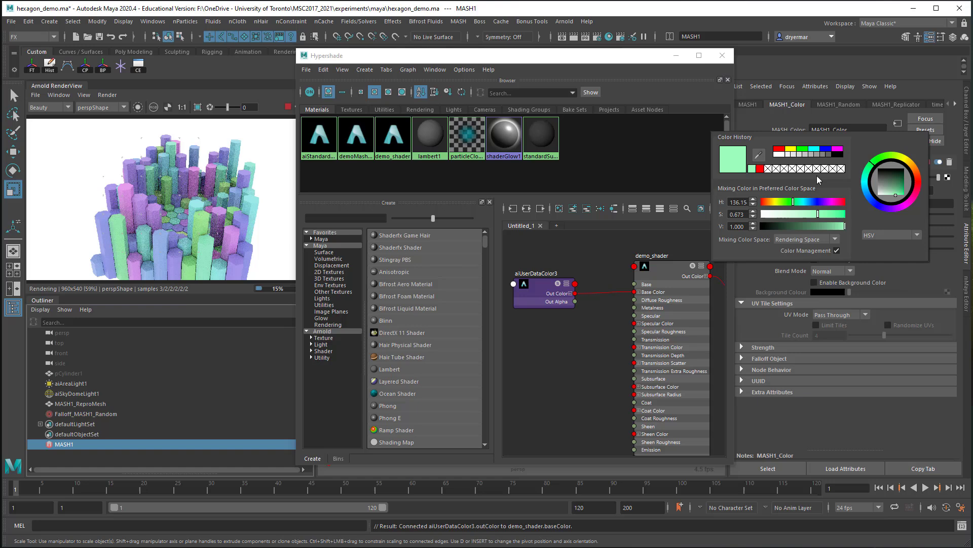
click(803, 149)
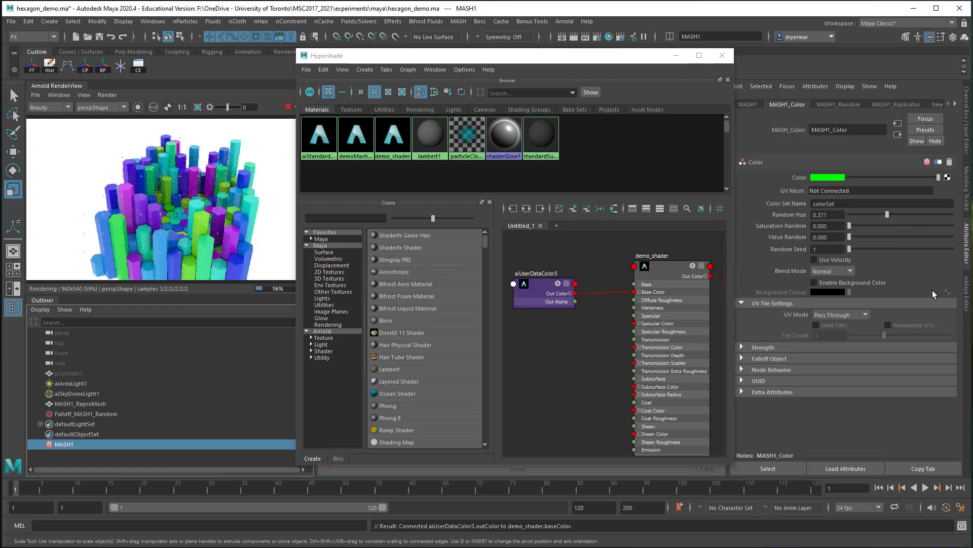
mouse_move(850, 225)
mouse_down()
mouse_move(894, 229)
mouse_move(885, 240)
mouse_move(841, 237)
mouse_up()
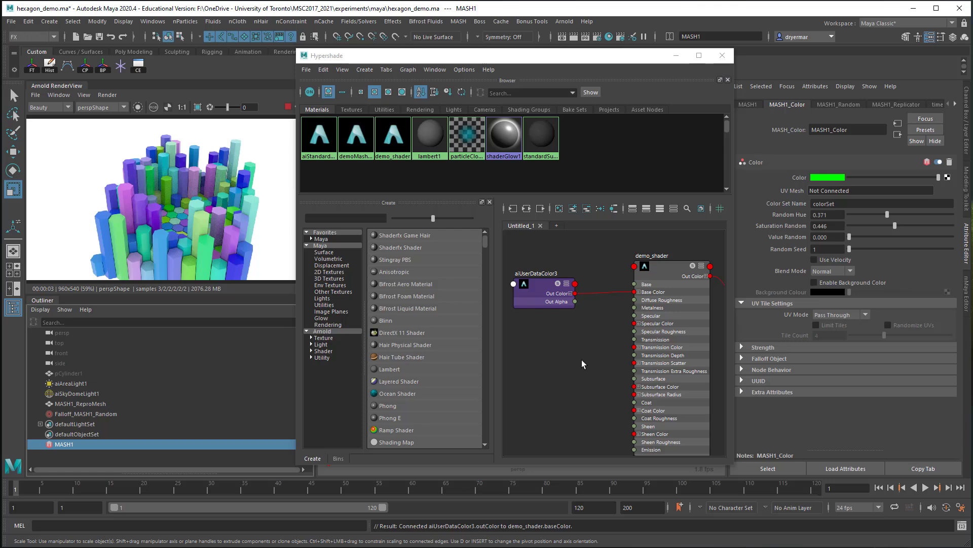
- Move the user data node up in the graph and create an aiColorCorrect node below it
drag(540, 287, 526, 258)
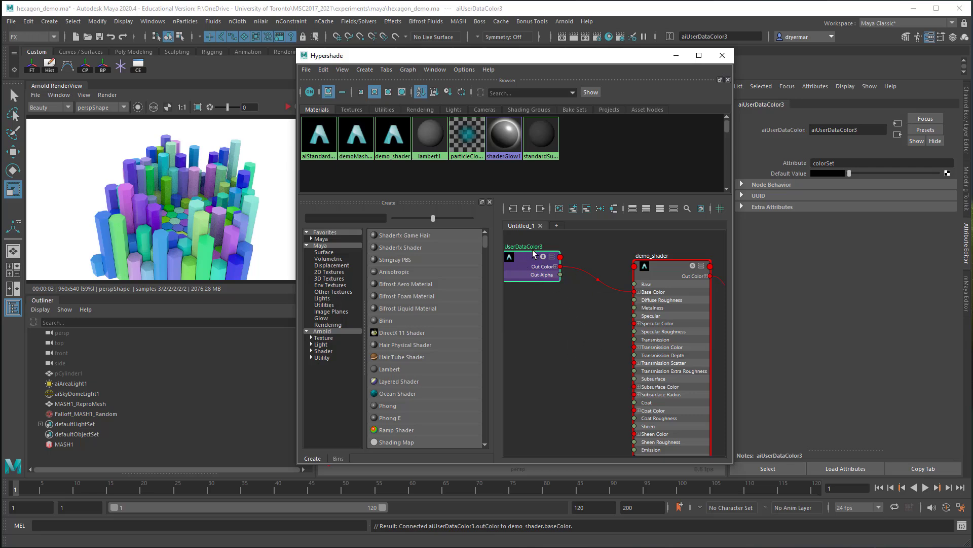
click(544, 325)
key(Tab)
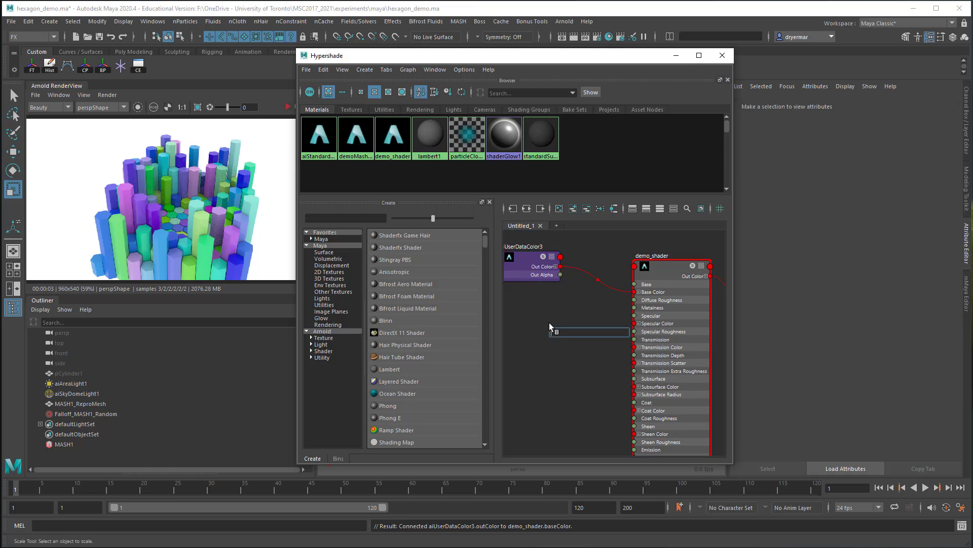
text(co)
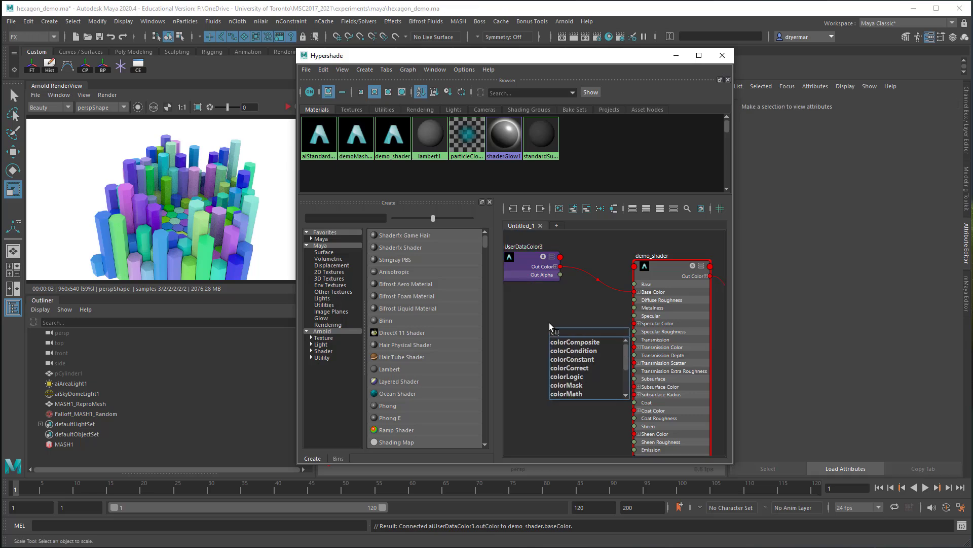
text(lorcr)
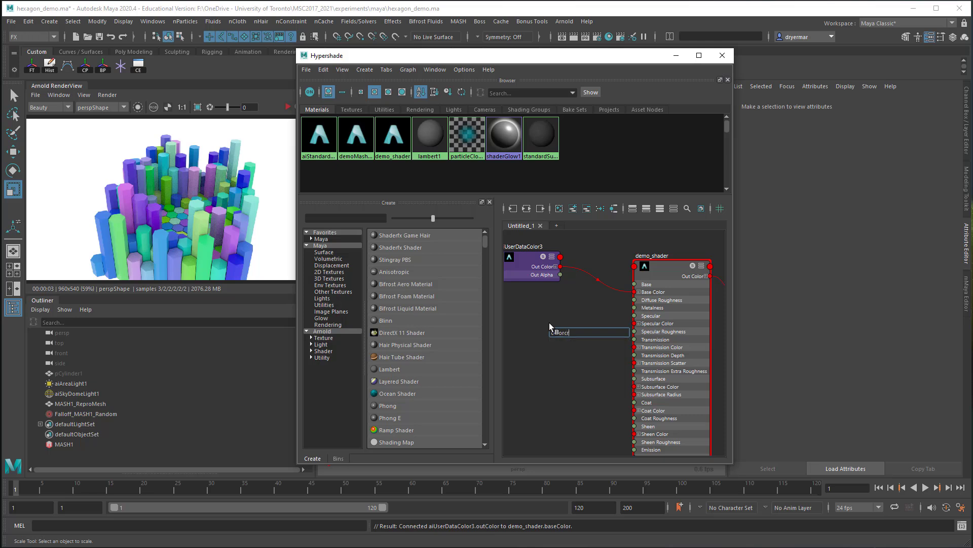
key(BackSpace)
key(BackSpace)
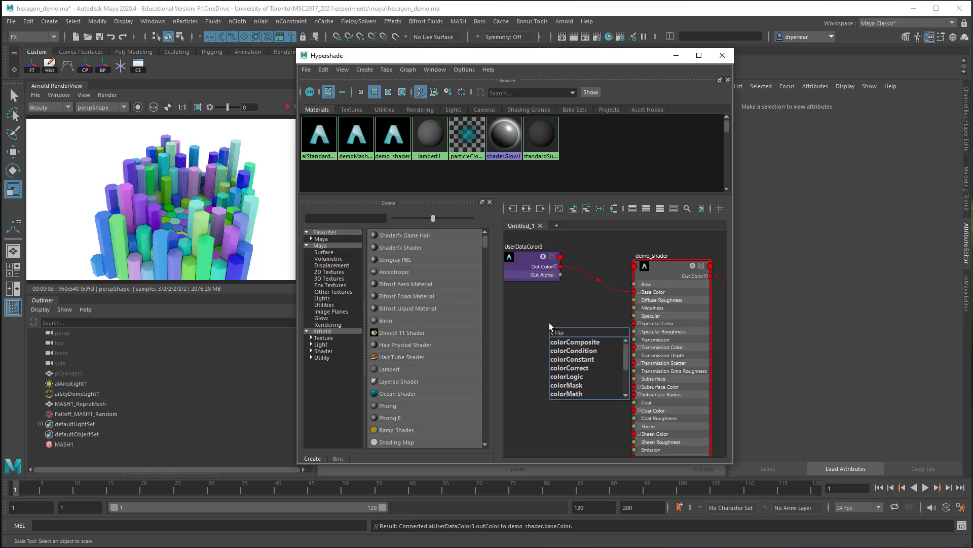
text(r)
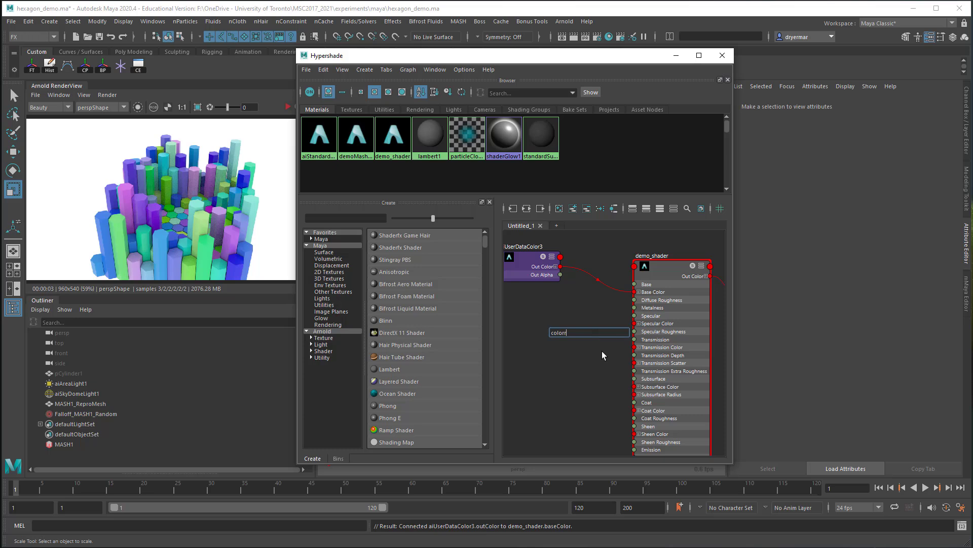
key(BackSpace)
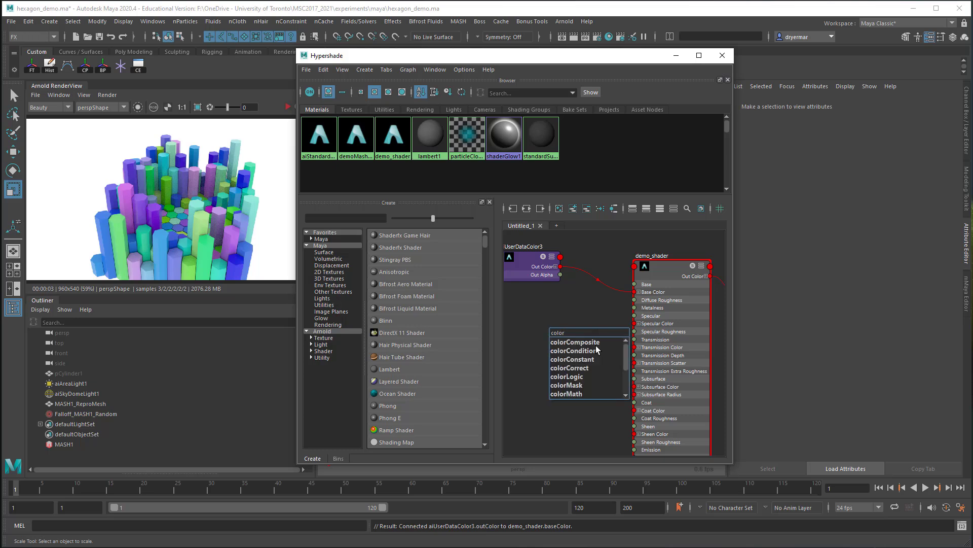
text(co)
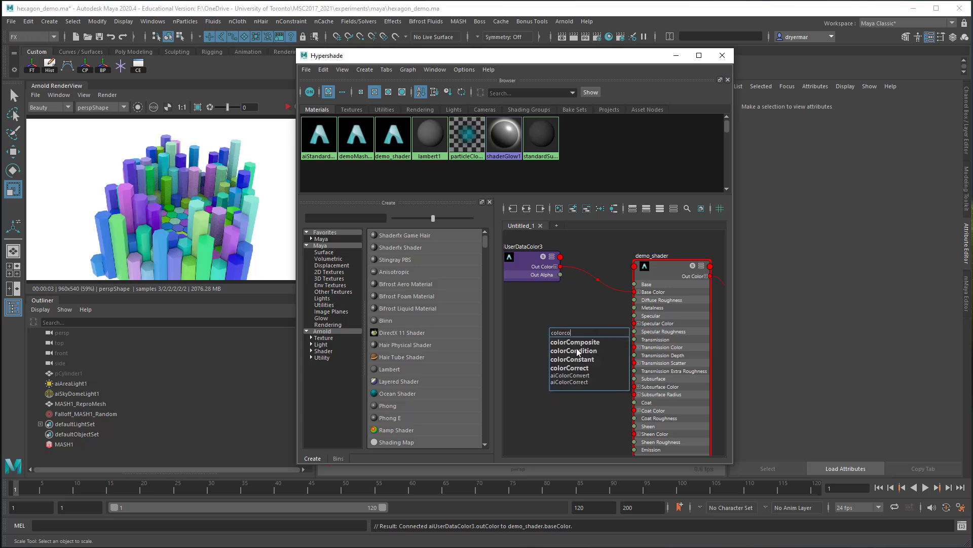
click(573, 381)
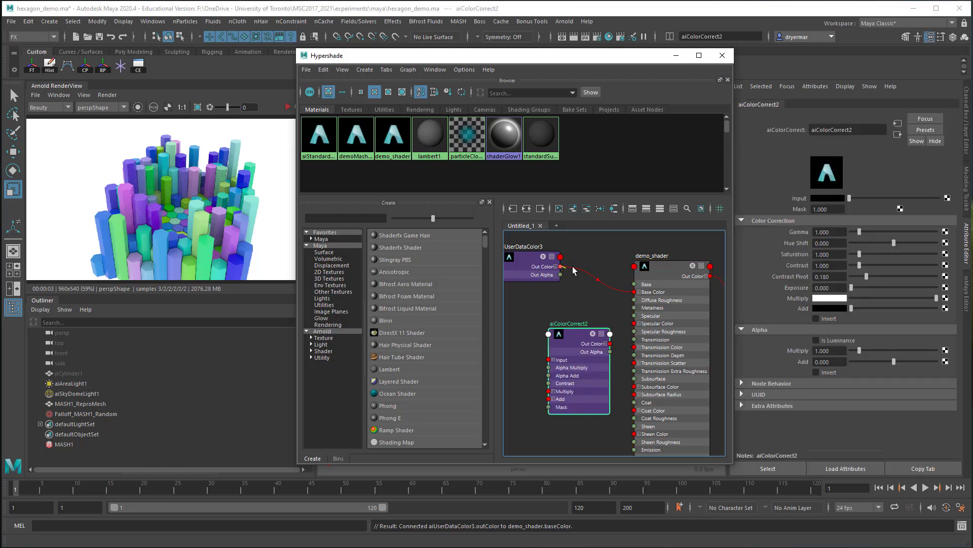
- Connect the user data node's Out Color to the aiColorCorrect Input, and the corrected Out Color to demo_shader's Base Color
drag(573, 266, 549, 359)
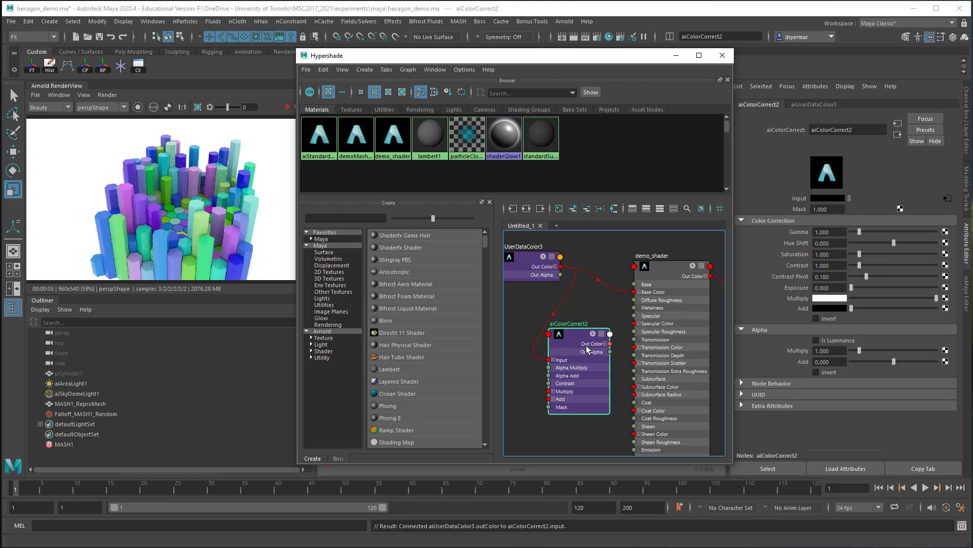
drag(611, 344, 638, 291)
drag(610, 344, 635, 292)
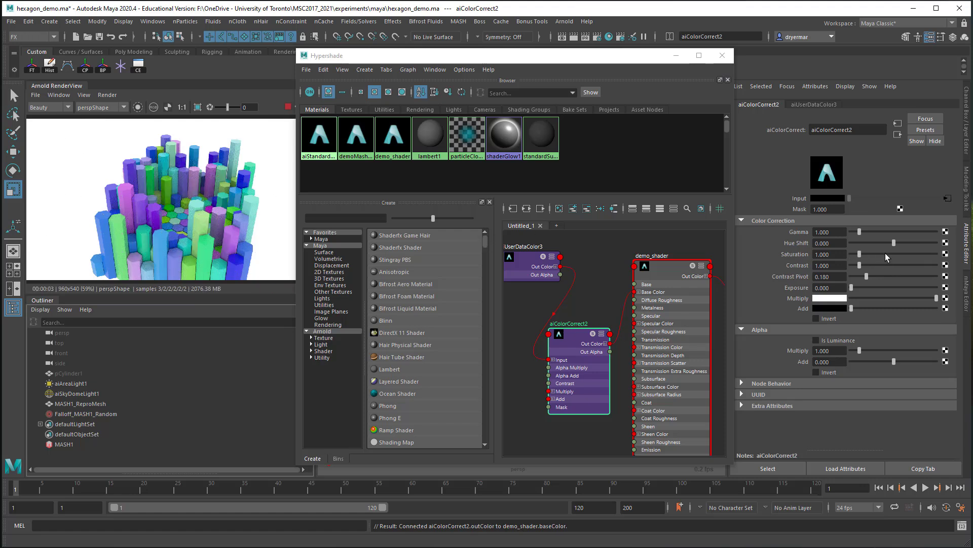
- Set the aiColorCorrect node's Hue Shift to 0.337 and Saturation to 3.193, and move the node lower in the graph
drag(893, 243, 878, 260)
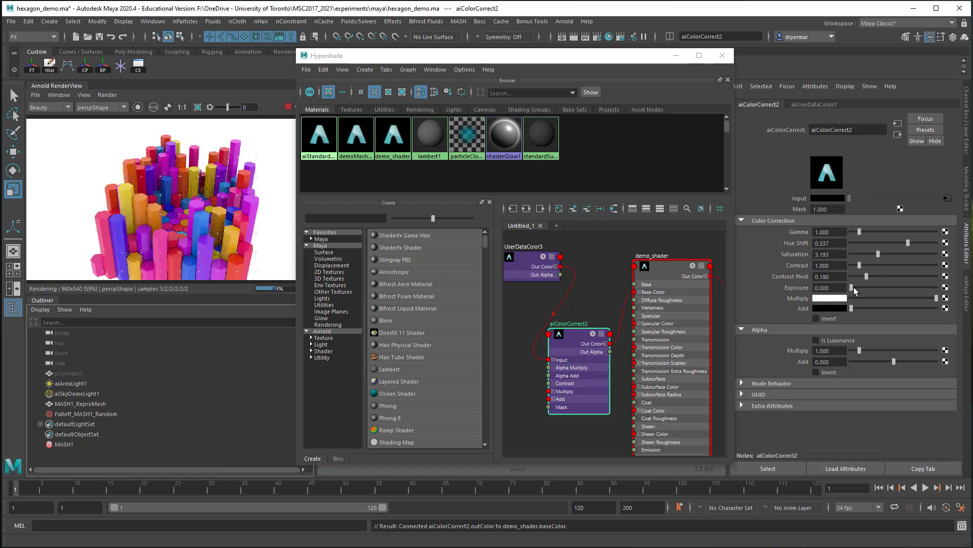
drag(854, 287, 943, 299)
drag(577, 350, 568, 371)
- Create a reverse node and wire it between the user data node's Out Color and demo_shader's Base Color
click(584, 305)
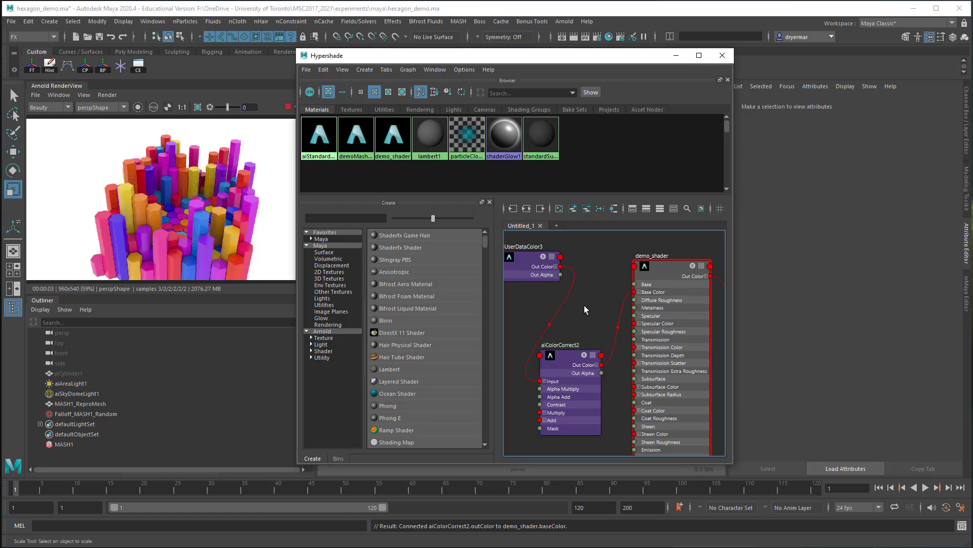
key(Tab)
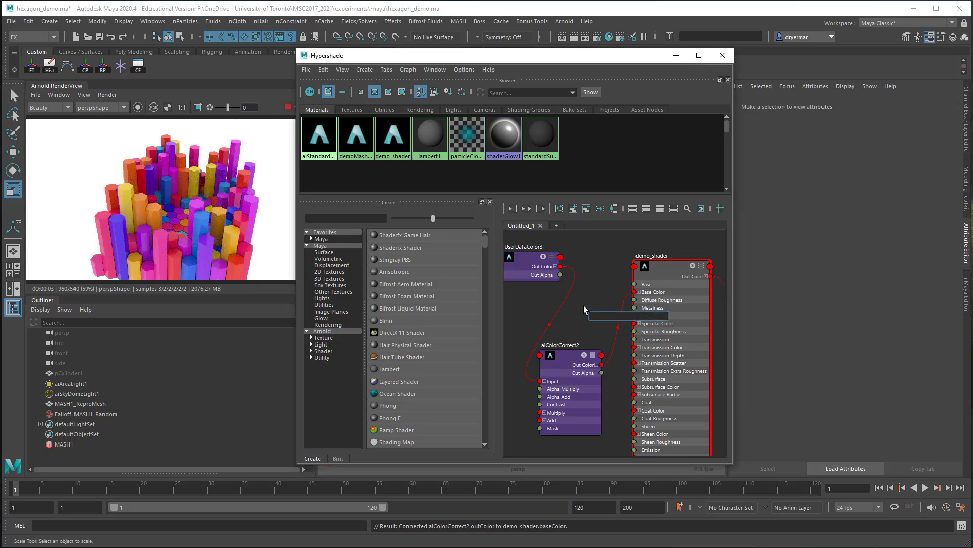
text(rever)
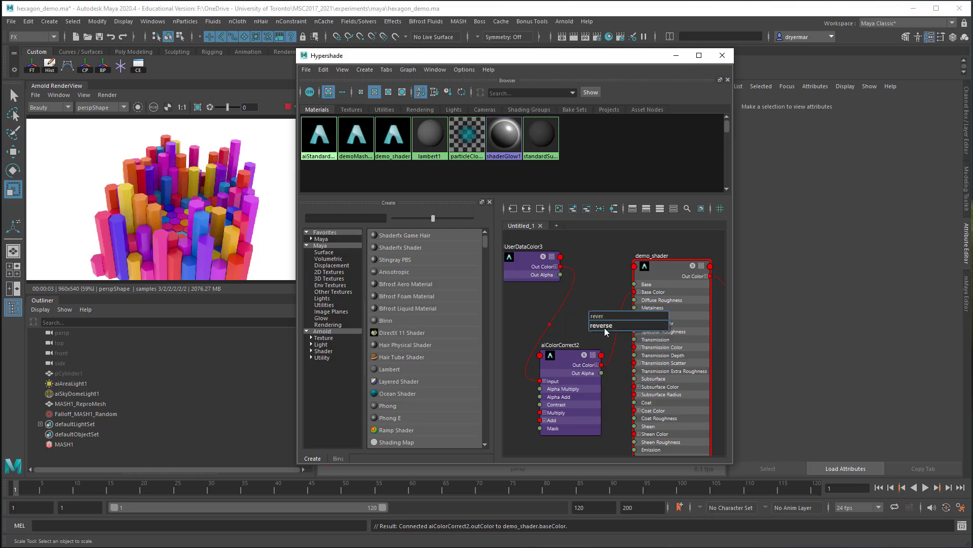
click(603, 326)
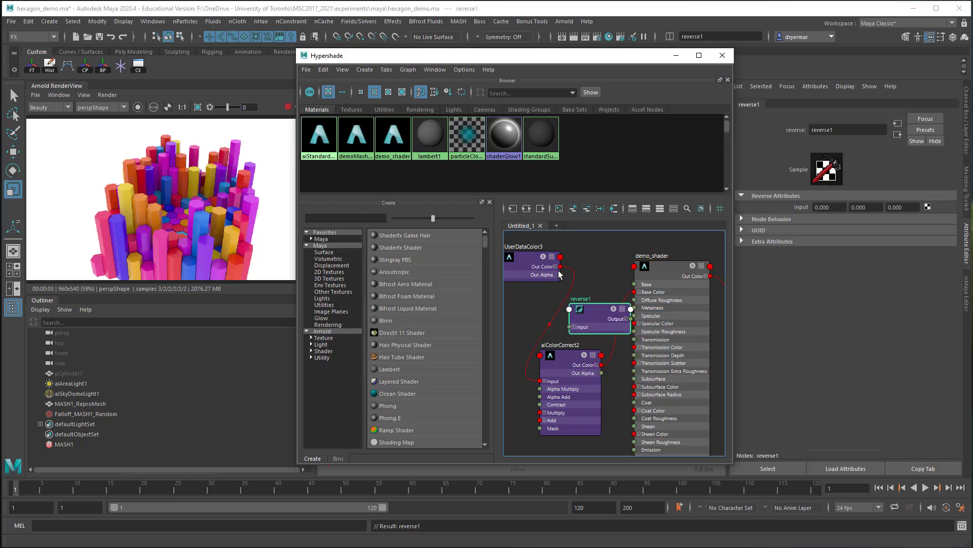
drag(560, 266, 635, 292)
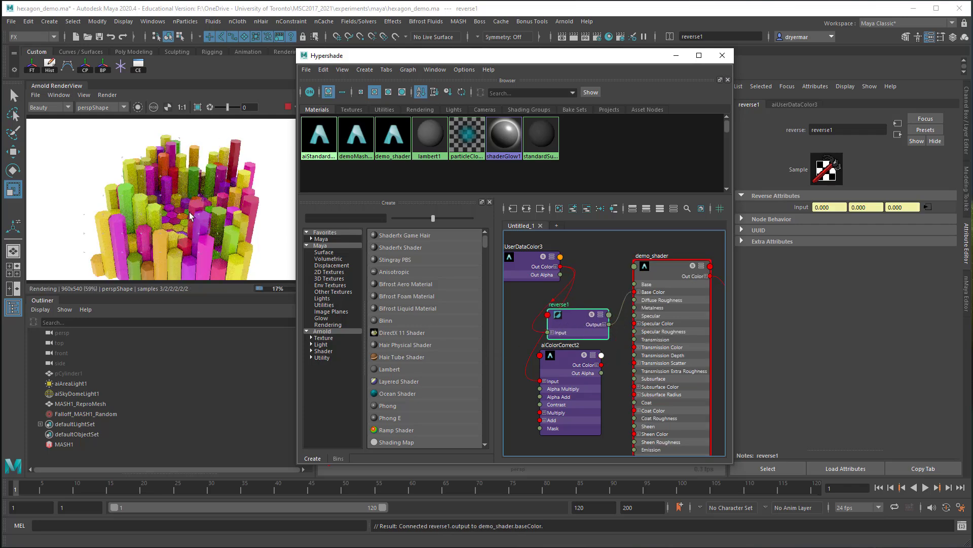
drag(566, 358, 557, 370)
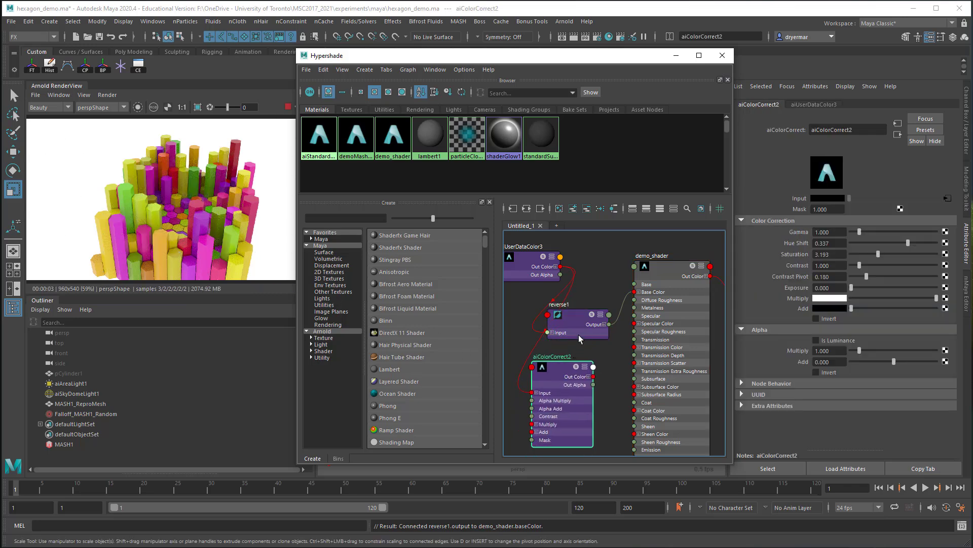
- Delete the reverse and aiColorCorrect nodes, reconnecting the user data node's Out Color directly to demo_shader's Base Color
click(577, 332)
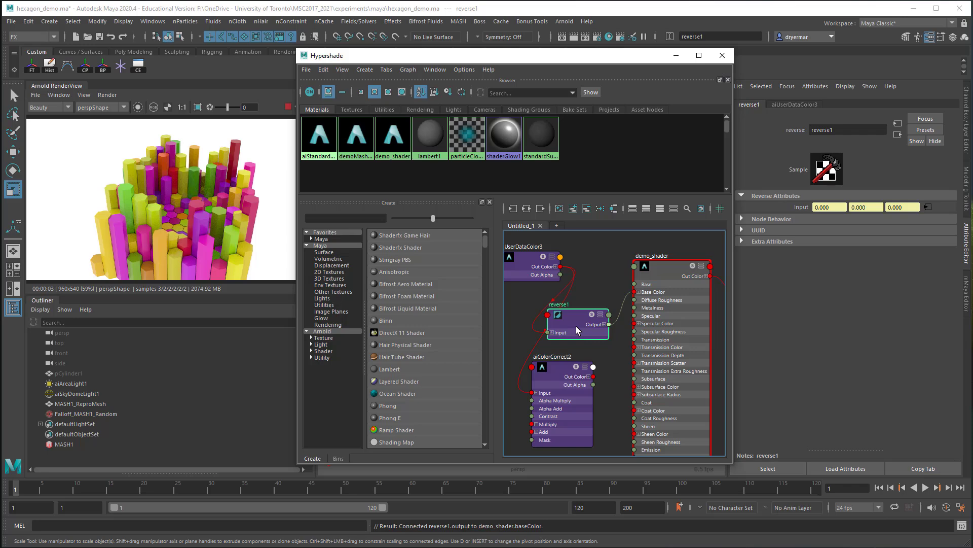
key(Delete)
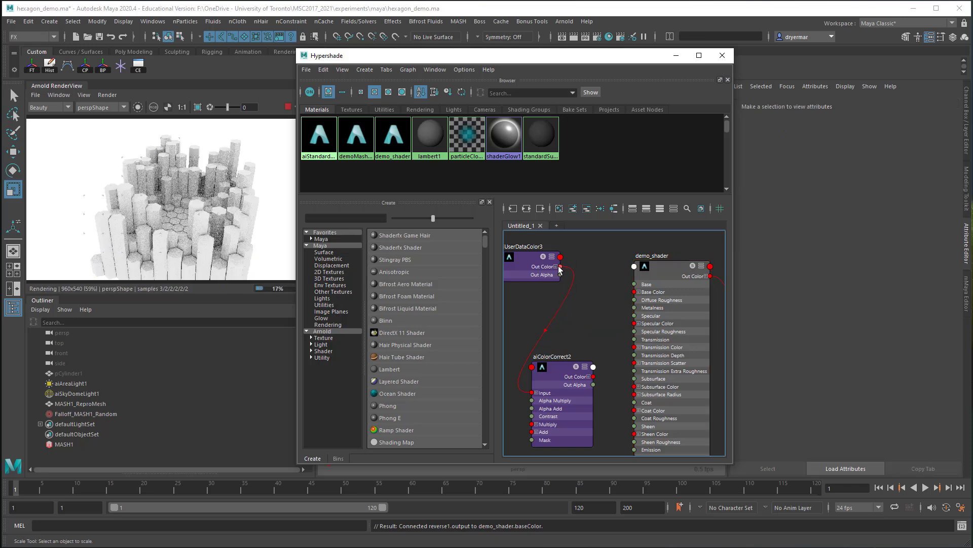
drag(560, 267, 637, 292)
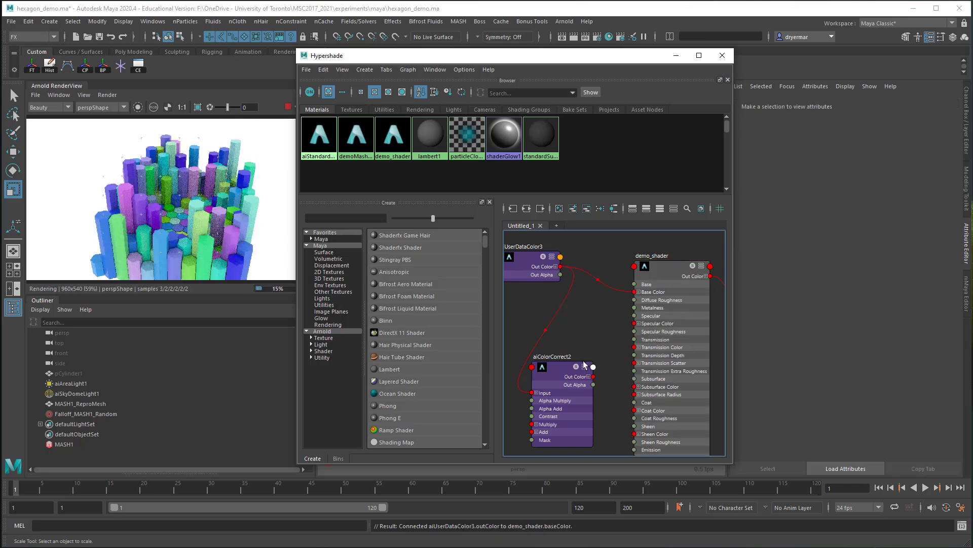
click(568, 368)
key(Delete)
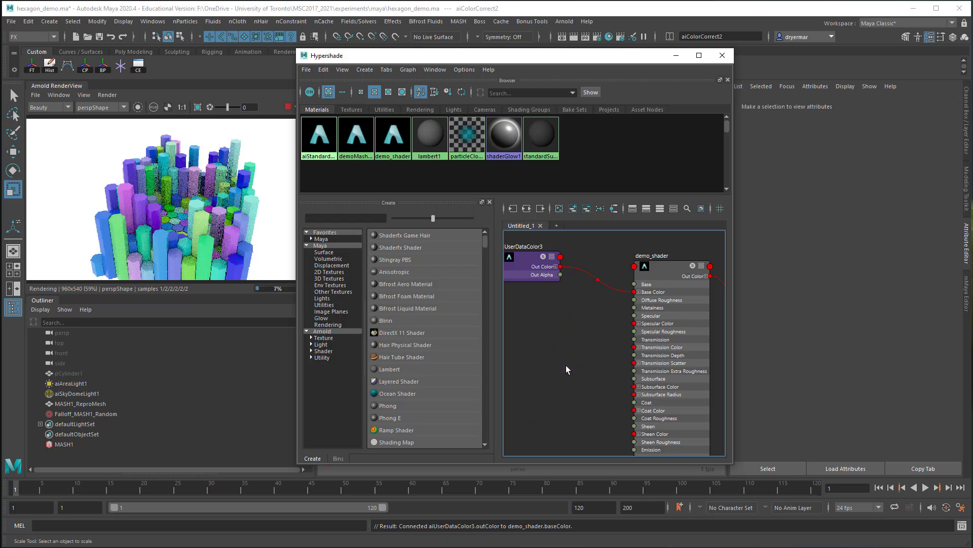
- Move the user data node closer to demo_shader and create an aiRoundCorners node below it
click(522, 261)
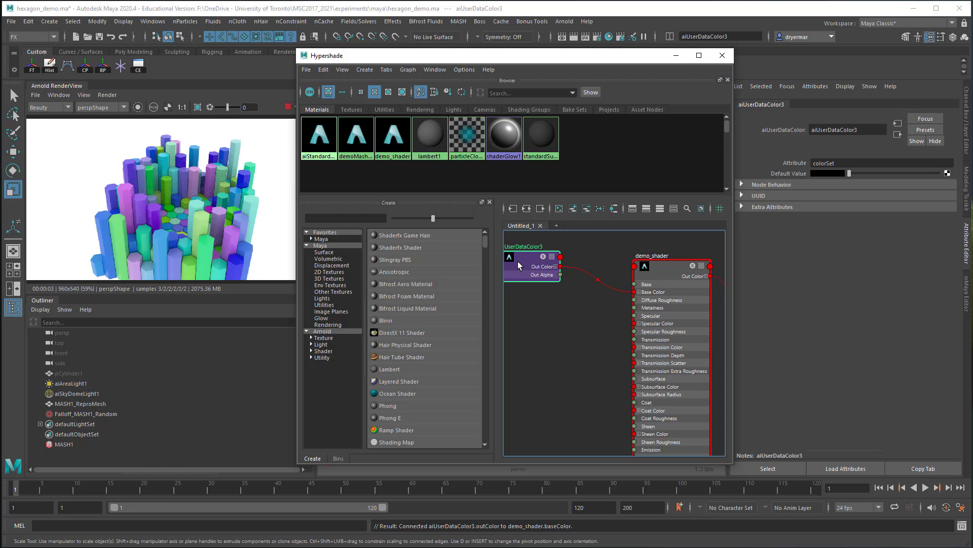
drag(519, 263, 547, 314)
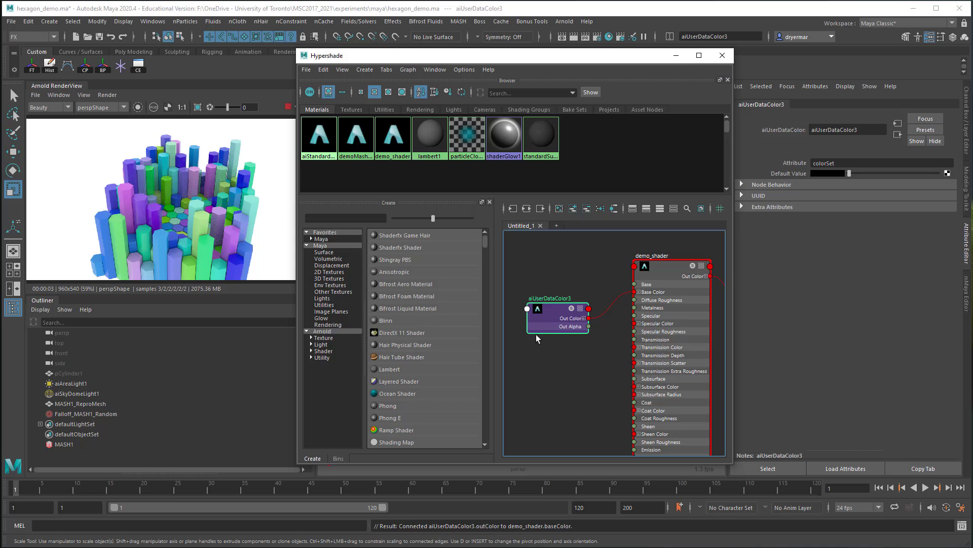
alt+right_drag(574, 347, 541, 366)
alt+middle_drag(541, 367, 549, 325)
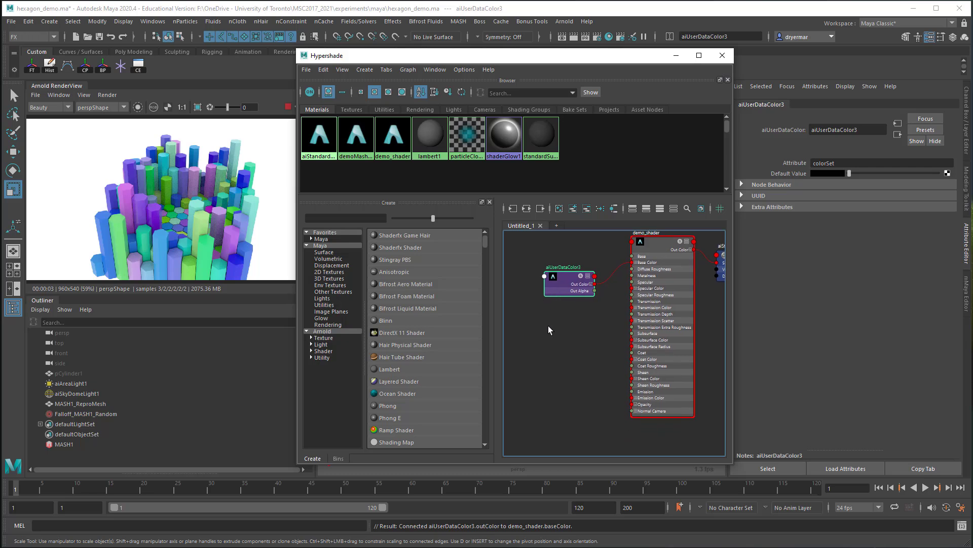
click(553, 328)
key(Tab)
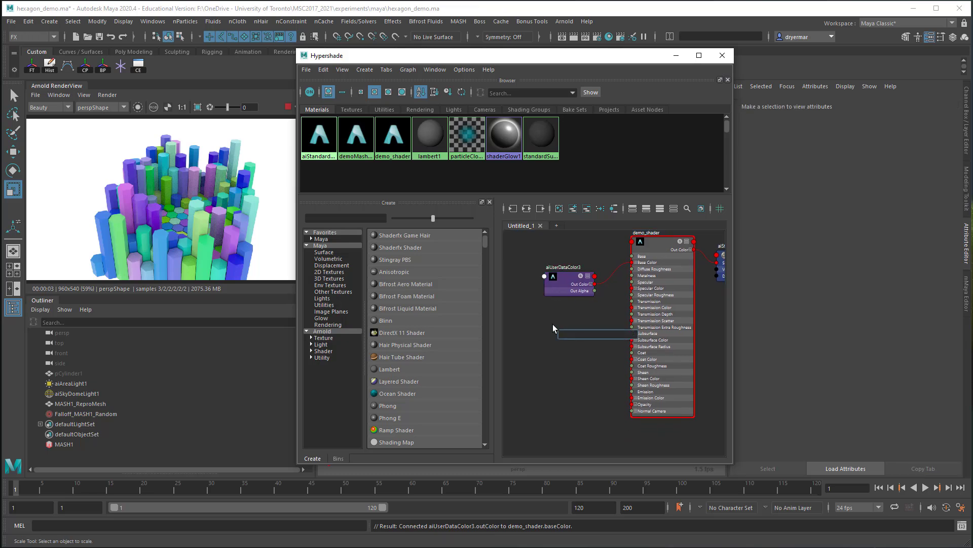
text(airou)
click(573, 344)
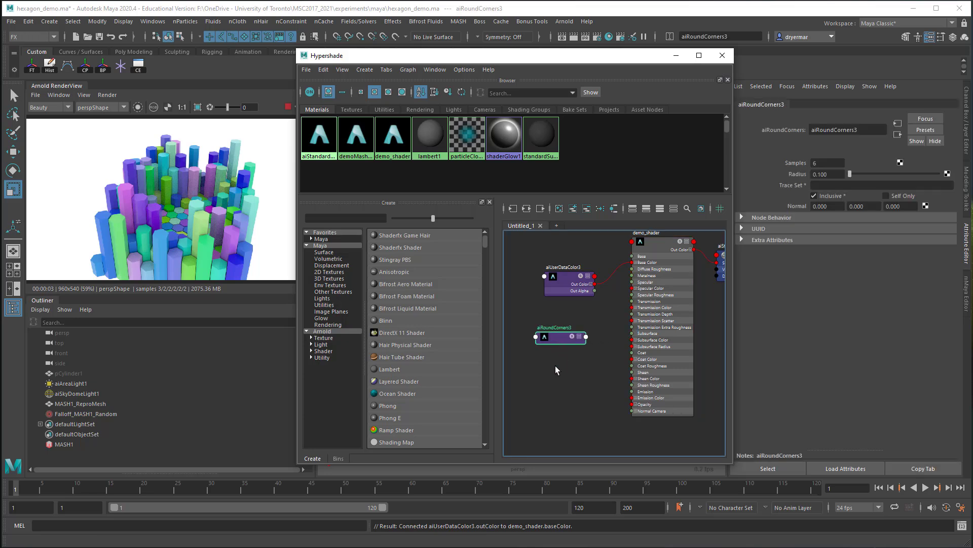
- Expand the aiRoundCorners node's ports and connect its Out Value to demo_shader's Normal Camera
scroll(557, 368, up, 3)
click(586, 318)
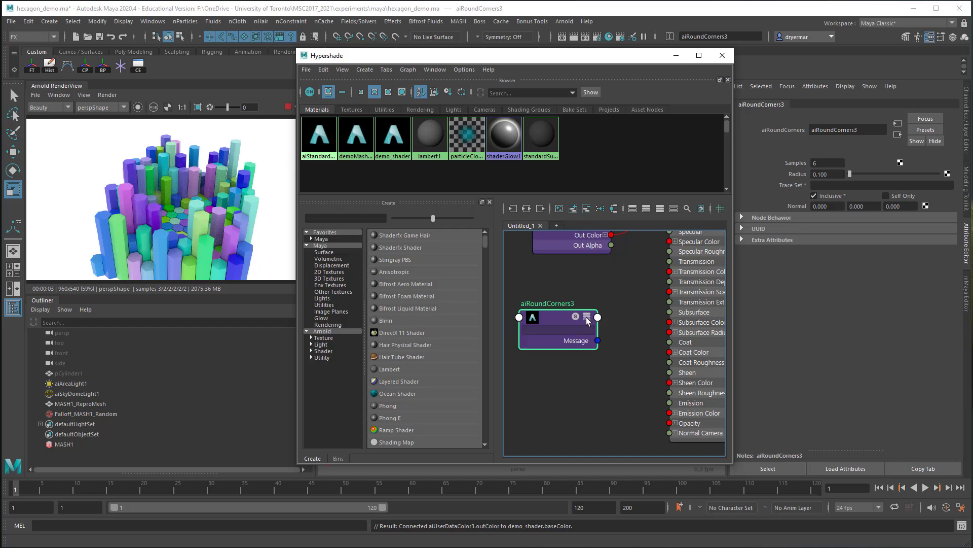
click(586, 318)
middle_drag(619, 375, 606, 364)
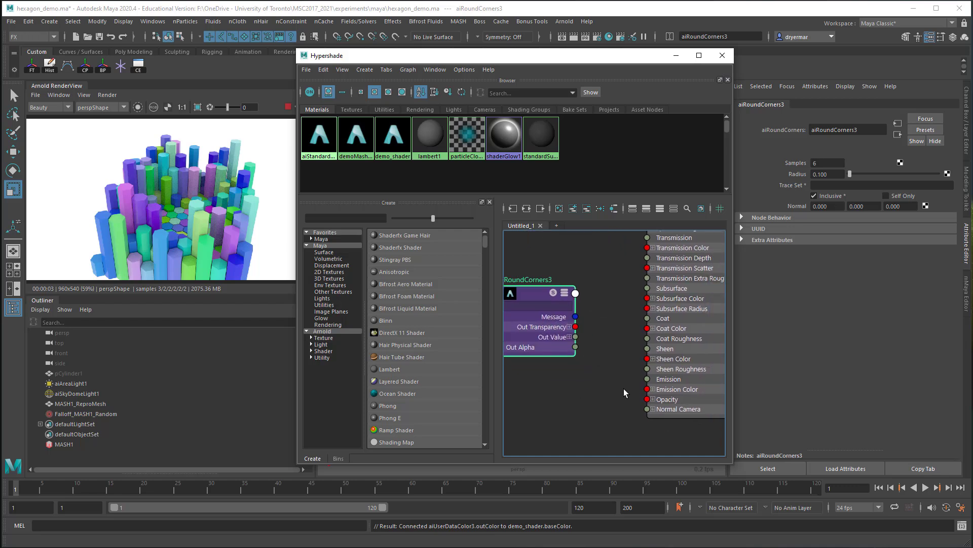
scroll(624, 388, down, 1)
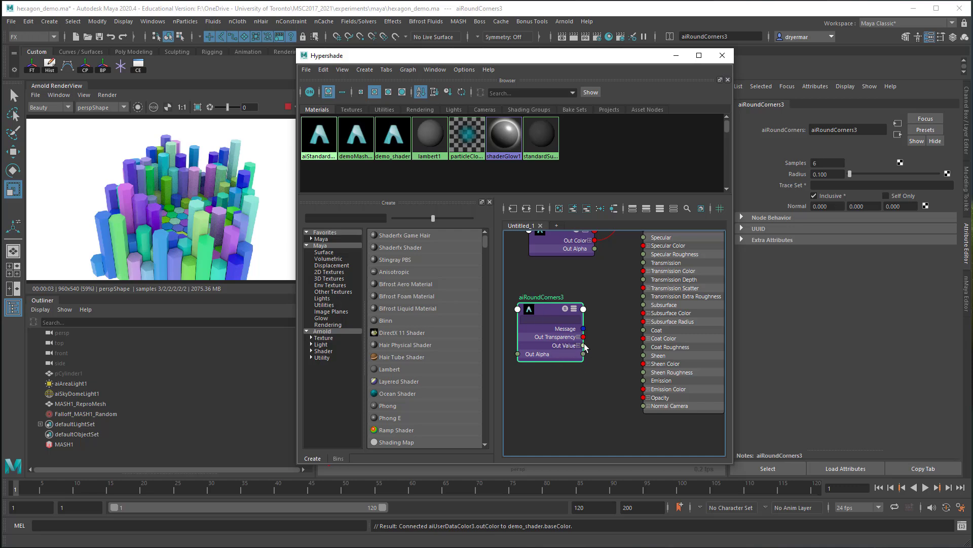
drag(603, 412, 647, 406)
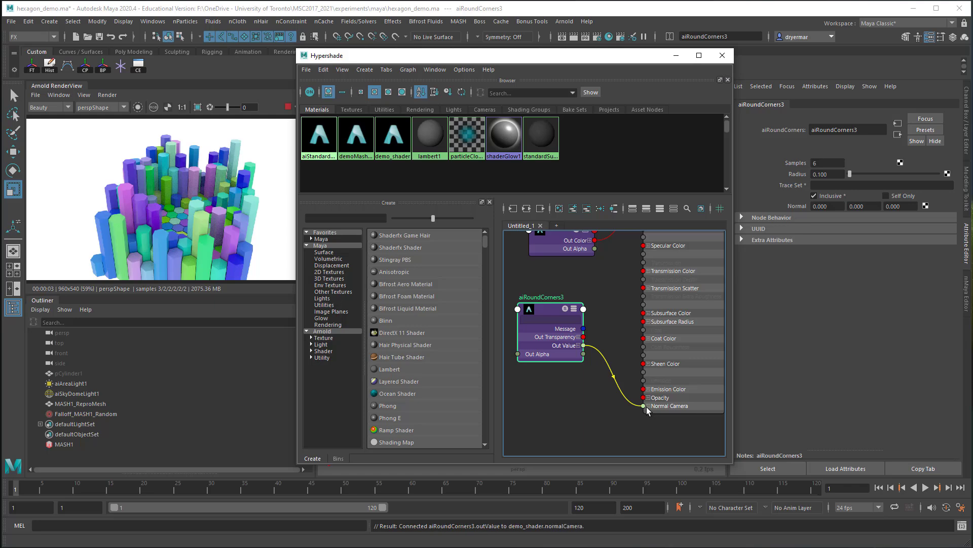
- Turn on Illuminates By Default for aiAreaLight1 and raise its Exposure to 10.474
alt+right_drag(136, 223, 217, 227)
alt+drag(217, 231, 96, 206)
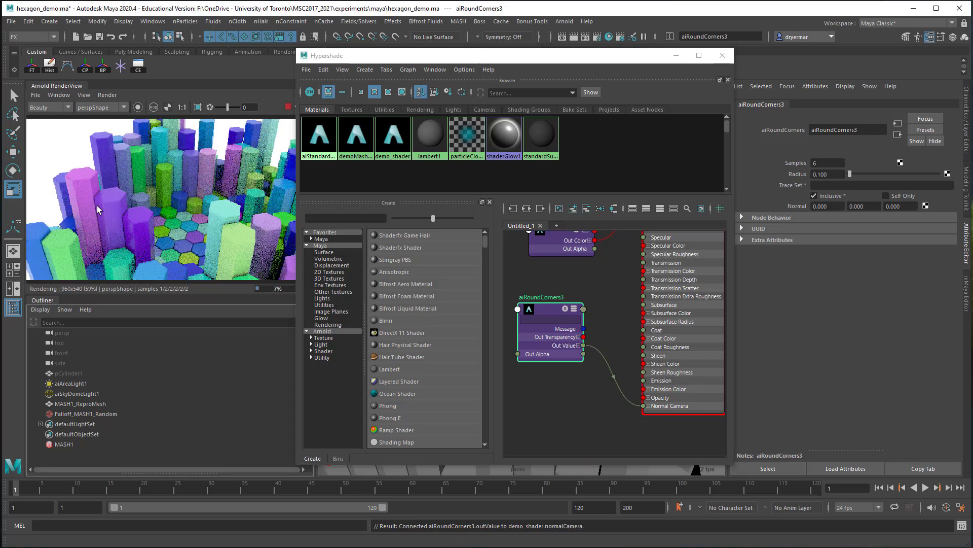
click(79, 394)
click(71, 383)
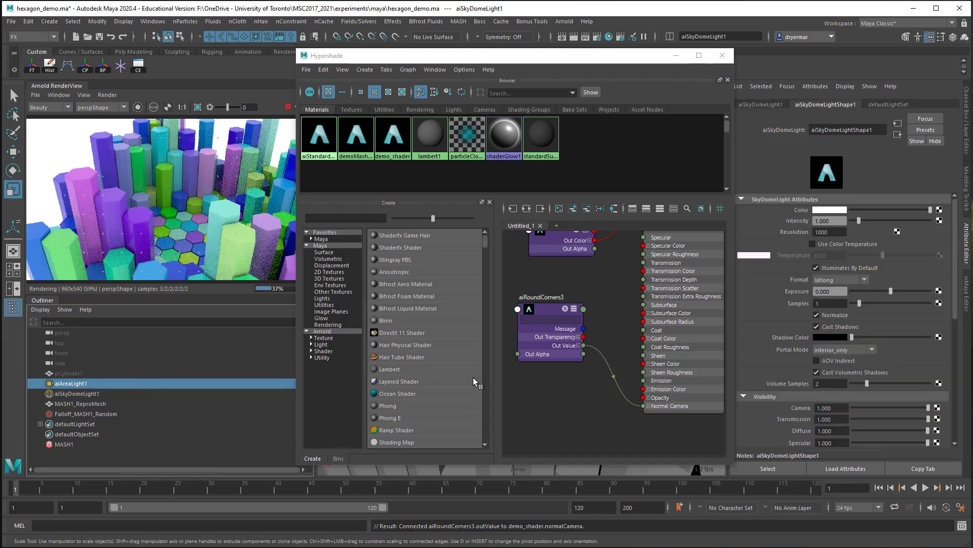
click(835, 269)
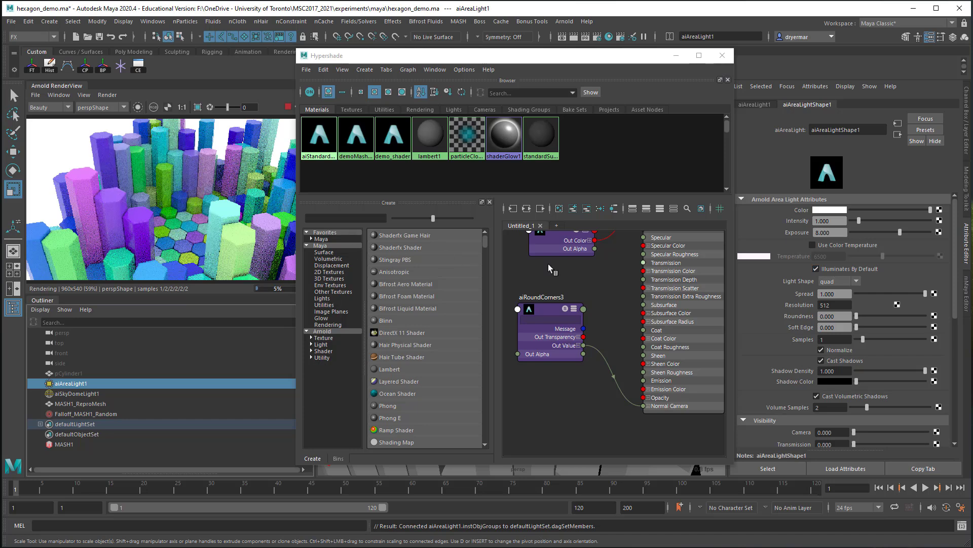
mouse_move(901, 232)
mouse_down()
mouse_move(917, 233)
mouse_move(908, 234)
mouse_up()
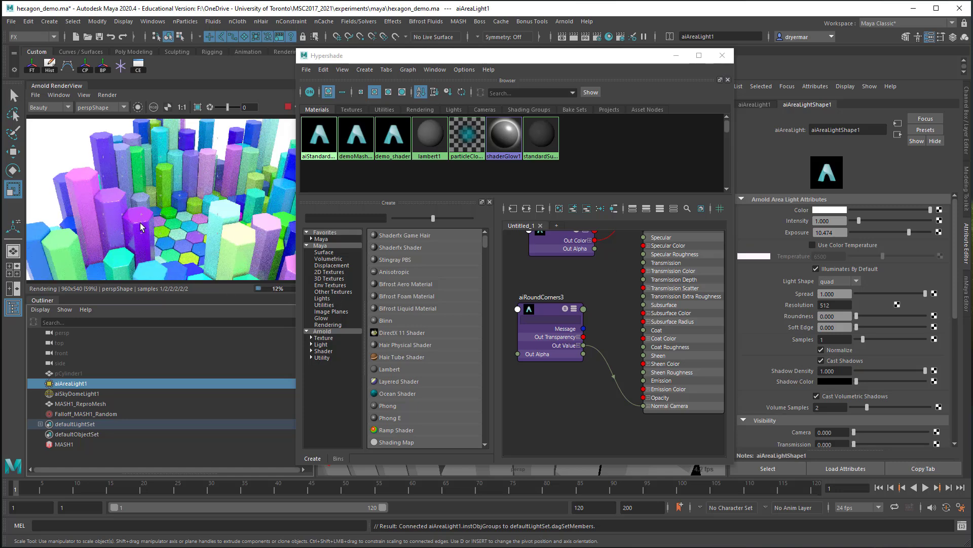
- Frame the purple columns closely in the Arnold render and mark a render region over their upper edges
alt+right_drag(125, 231, 167, 235)
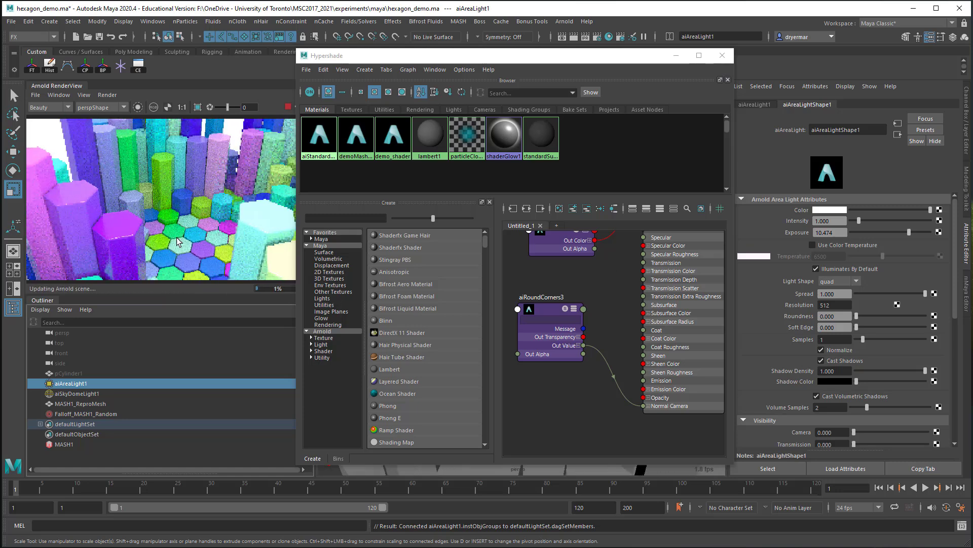
alt+middle_drag(166, 236, 207, 238)
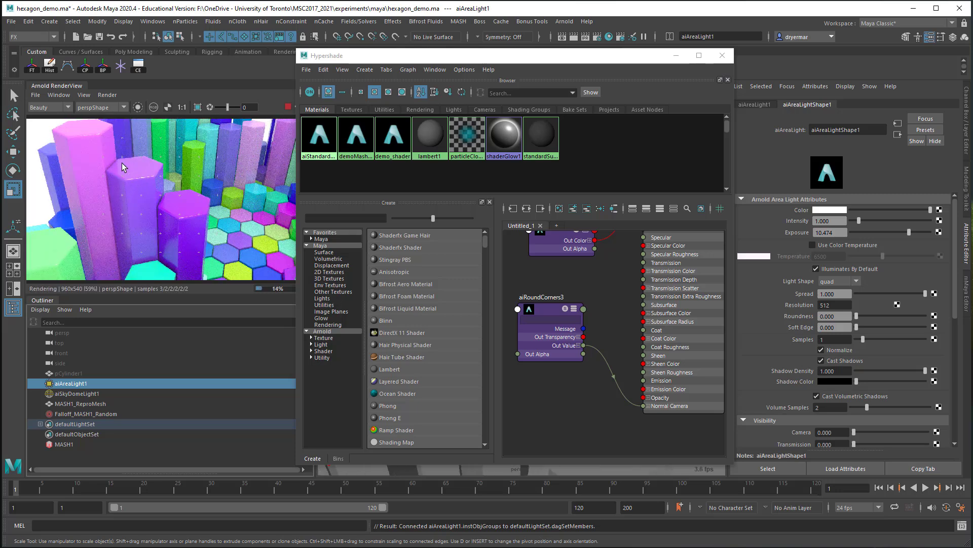
drag(119, 165, 223, 232)
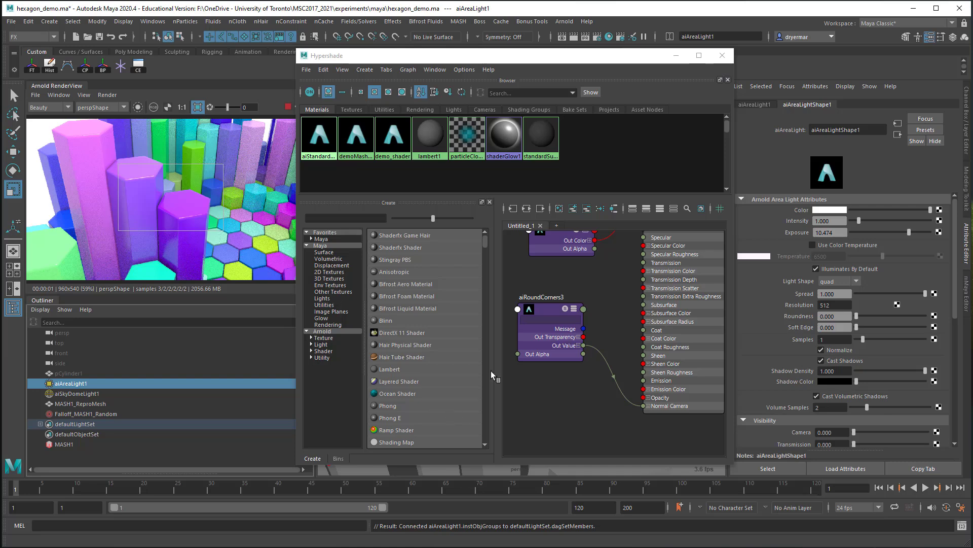
- Try a Radius of 0.5 on the aiRoundCorners node and reduce it to 0.075
click(548, 311)
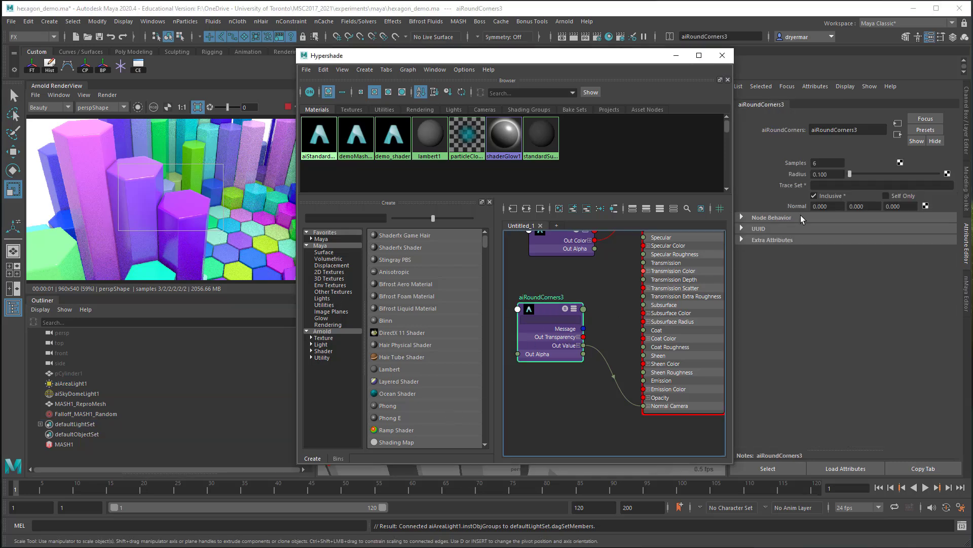
drag(825, 163, 799, 163)
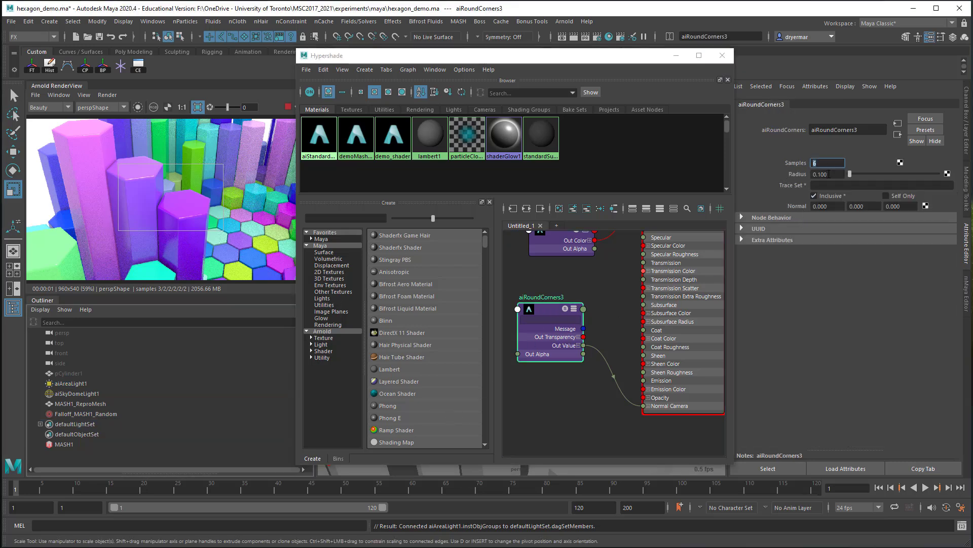
key(Tab)
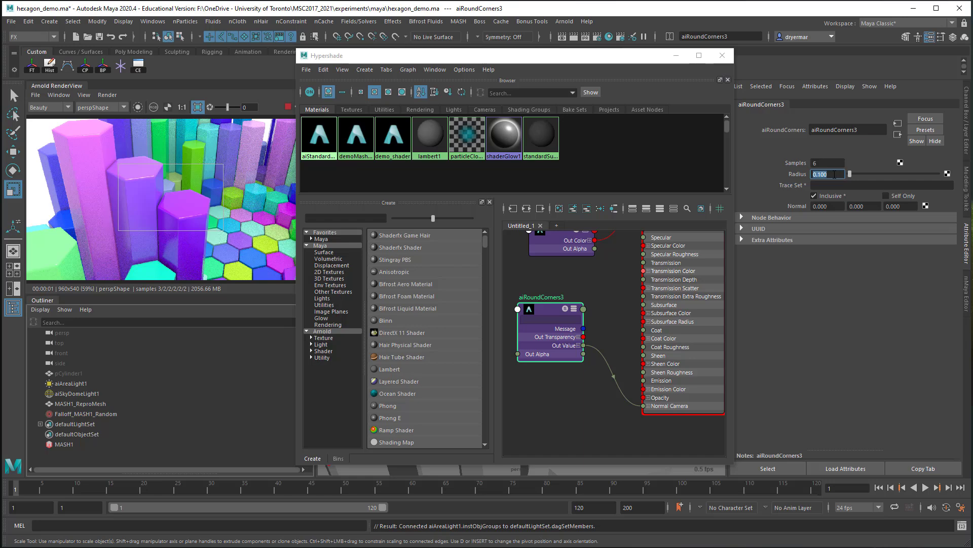
text(0.5)
key(Return)
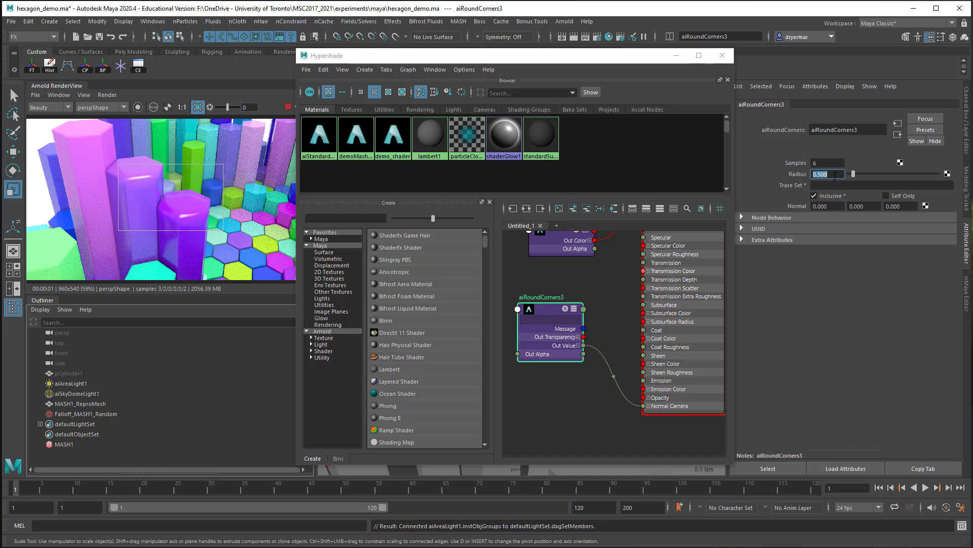
text(0.07)
key(Return)
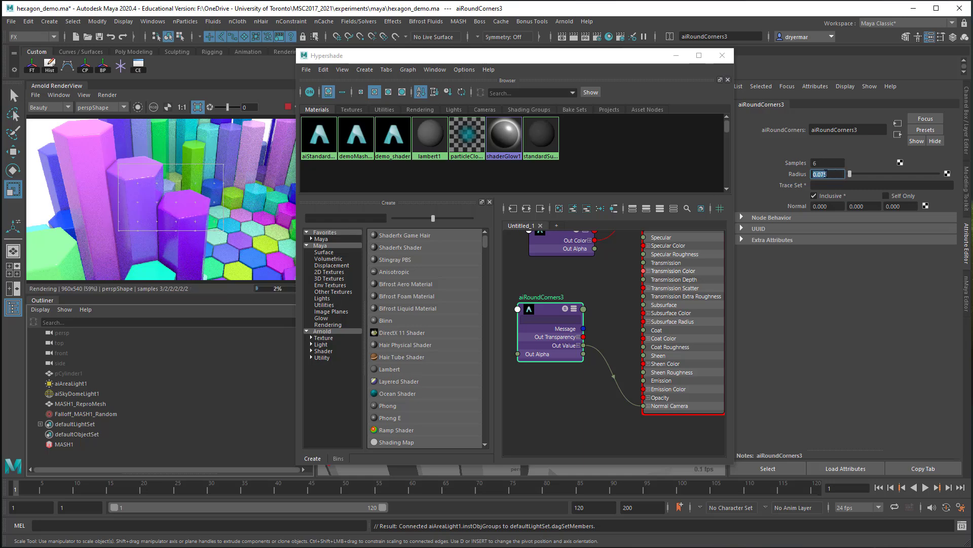
- Set the aiRoundCorners node's Samples to 12 and clear the render region
drag(826, 163, 790, 163)
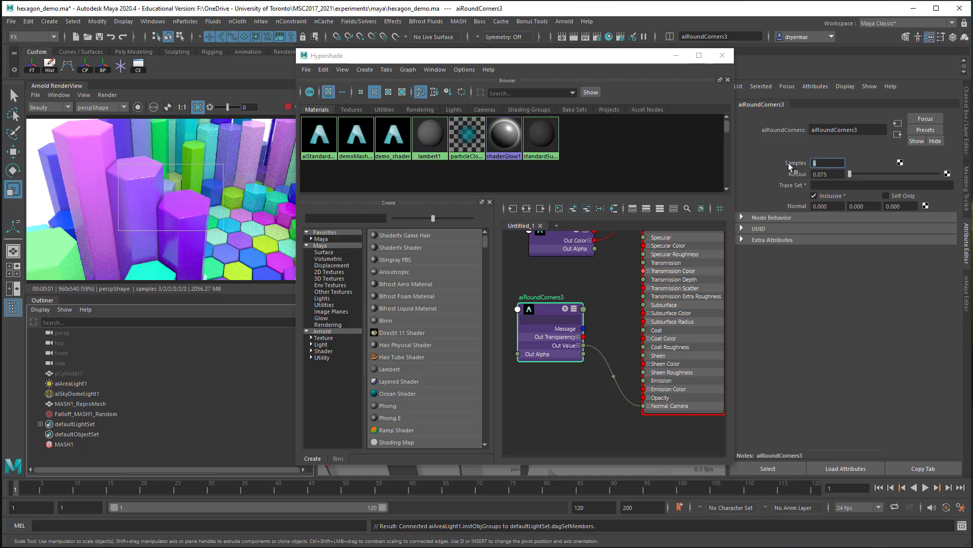
key(Return)
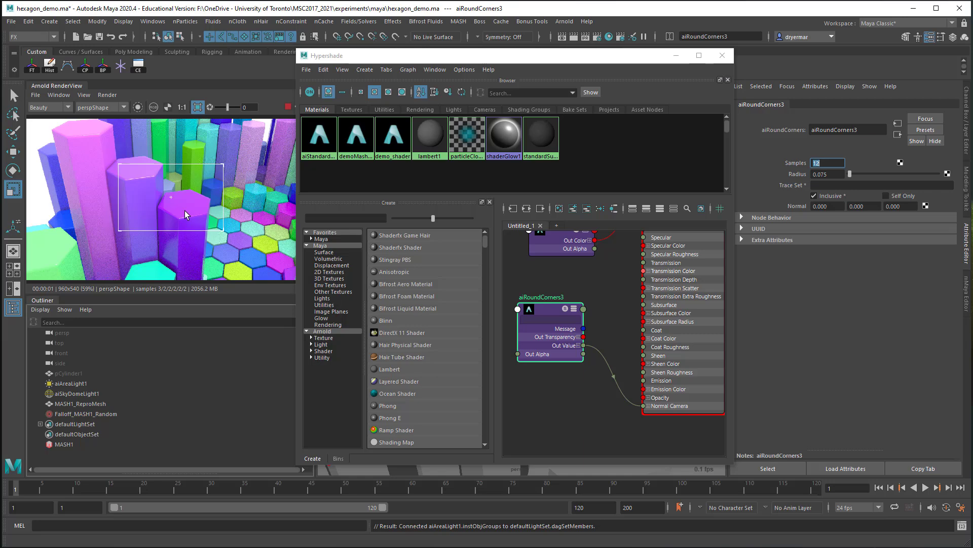
click(202, 212)
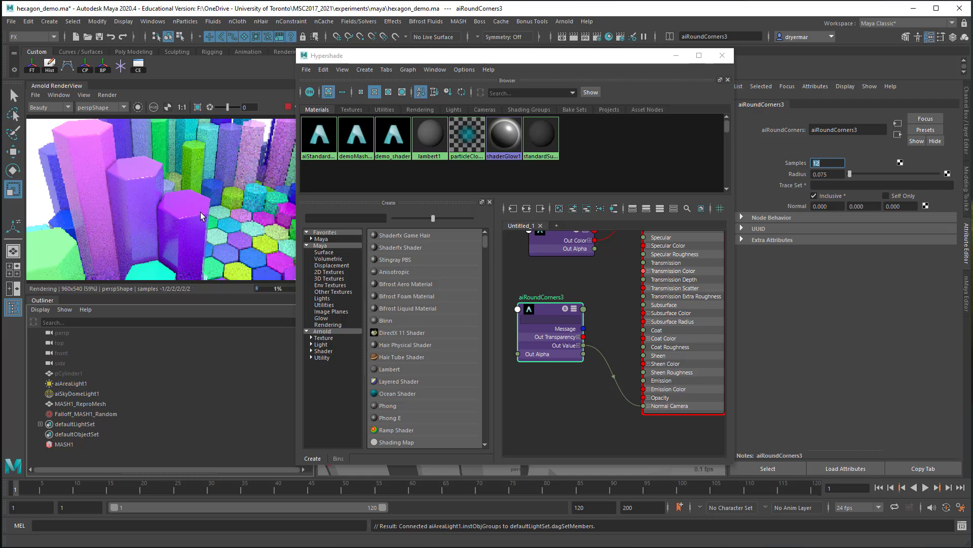
- Check the rounded column edges in the render and set the aiRoundCorners node's Radius to 0.1
alt+right_drag(171, 214, 225, 221)
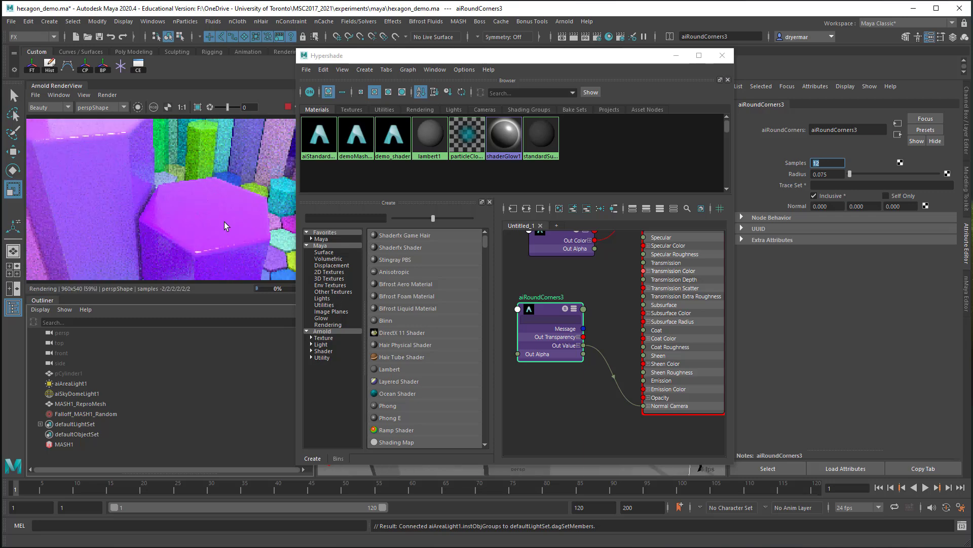
alt+middle_drag(224, 221, 208, 207)
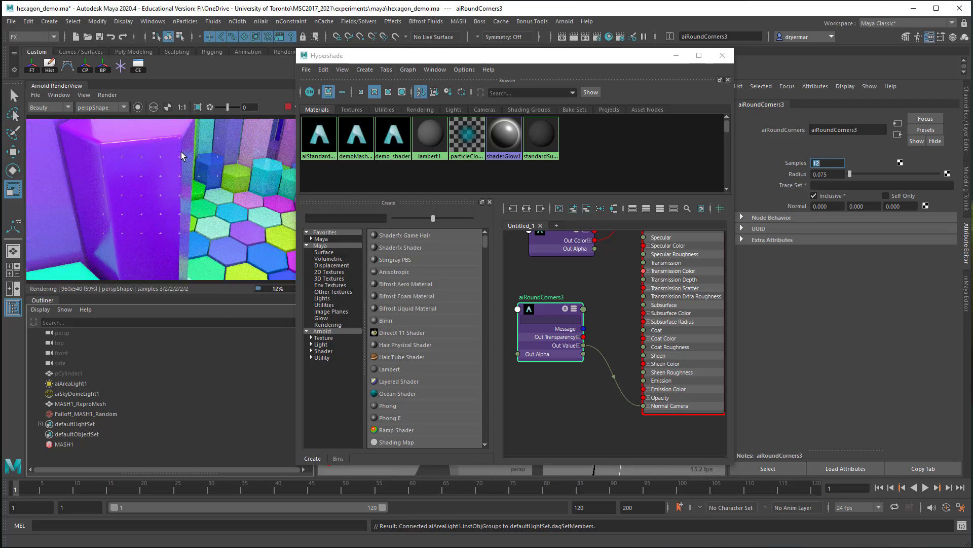
alt+drag(184, 178, 181, 188)
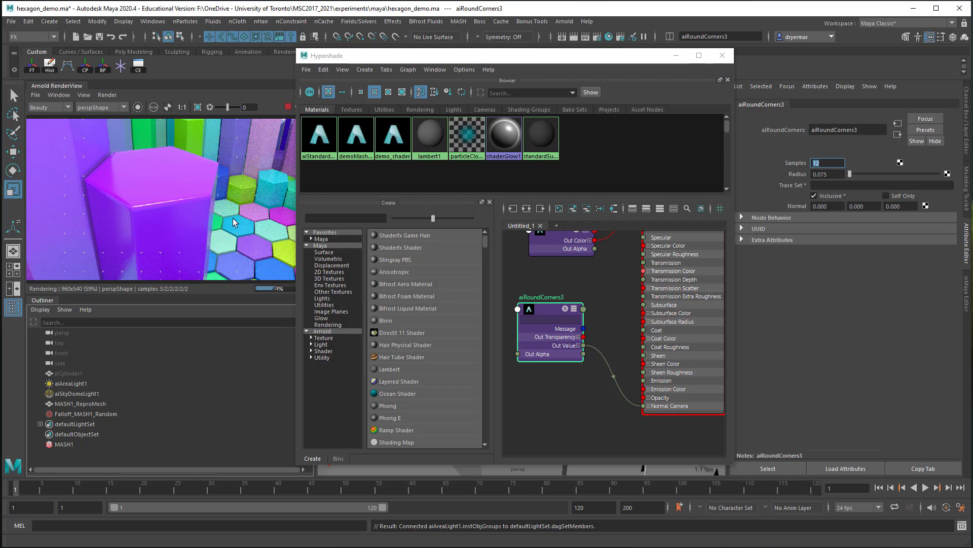
alt+drag(241, 211, 148, 203)
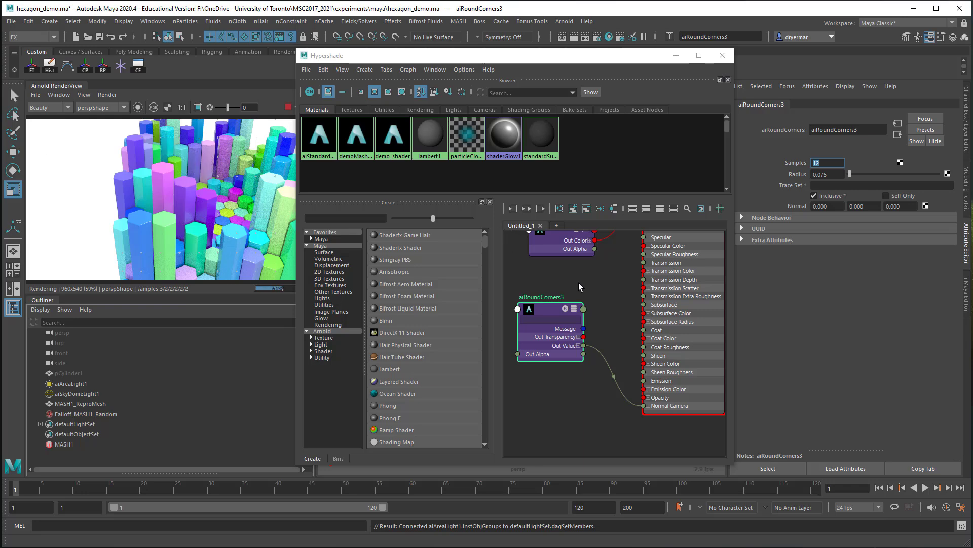
key(Tab)
text(0.1)
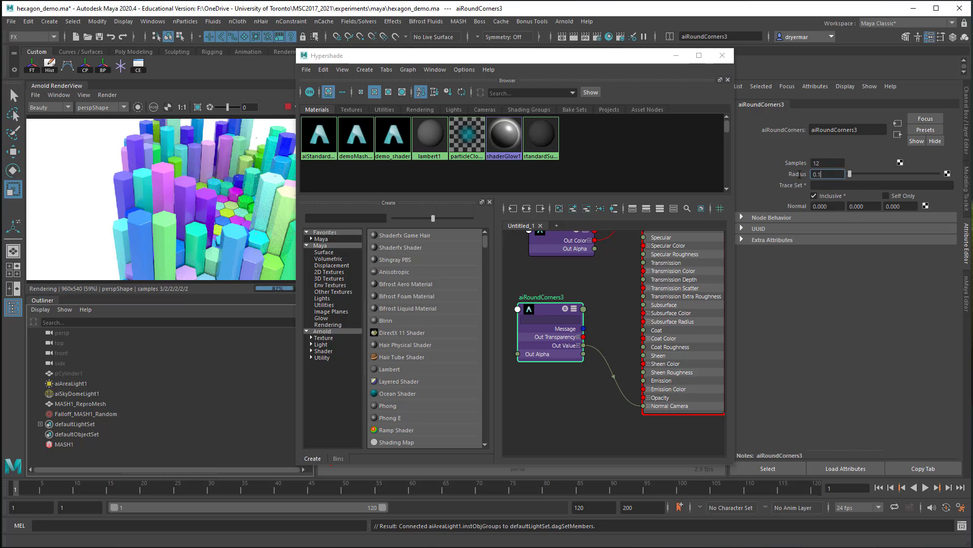
key(Return)
scroll(225, 222, down, 2)
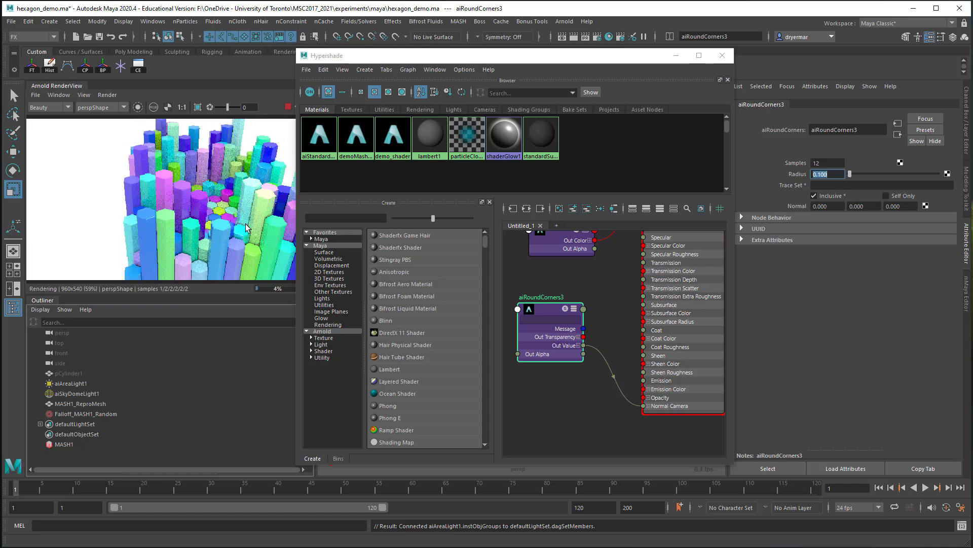
scroll(246, 228, down, 2)
alt+middle_drag(233, 223, 177, 211)
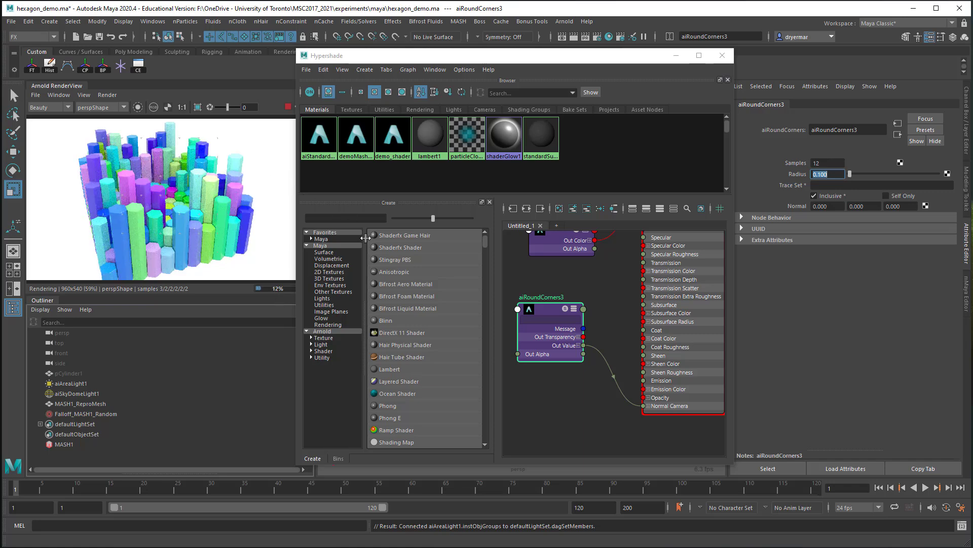
- Move the Hypershade window aside and turn off Illuminates By Default for aiSkyDomeLight1
drag(456, 55, 294, 106)
click(693, 218)
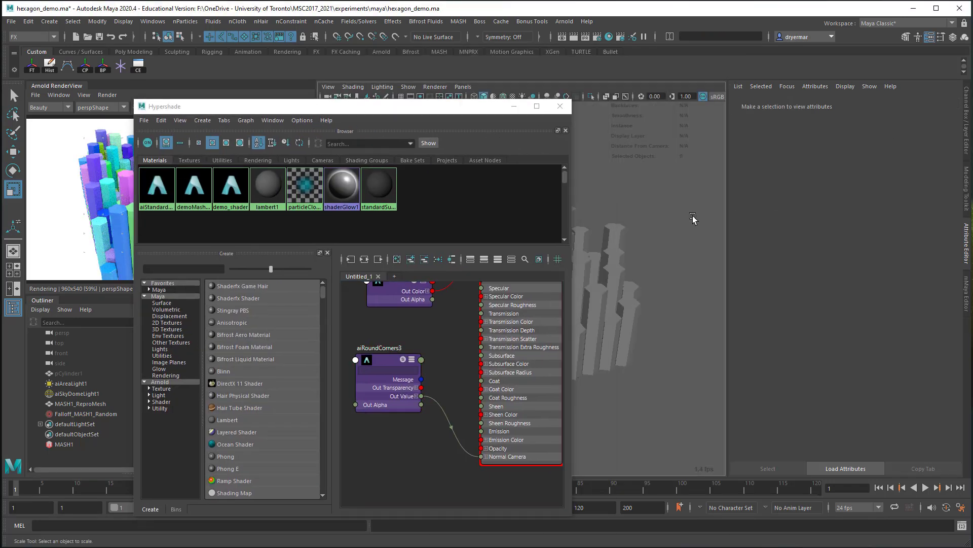
drag(641, 168, 692, 217)
click(77, 393)
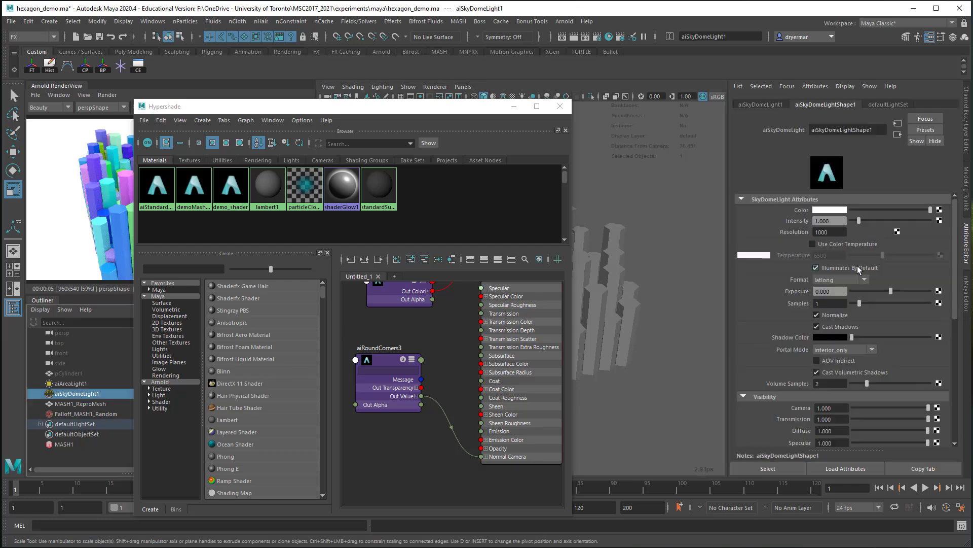
drag(273, 109, 531, 126)
- Examine the column render lit by the area light from near and far, and close the Hypershade
alt+right_drag(142, 203, 235, 232)
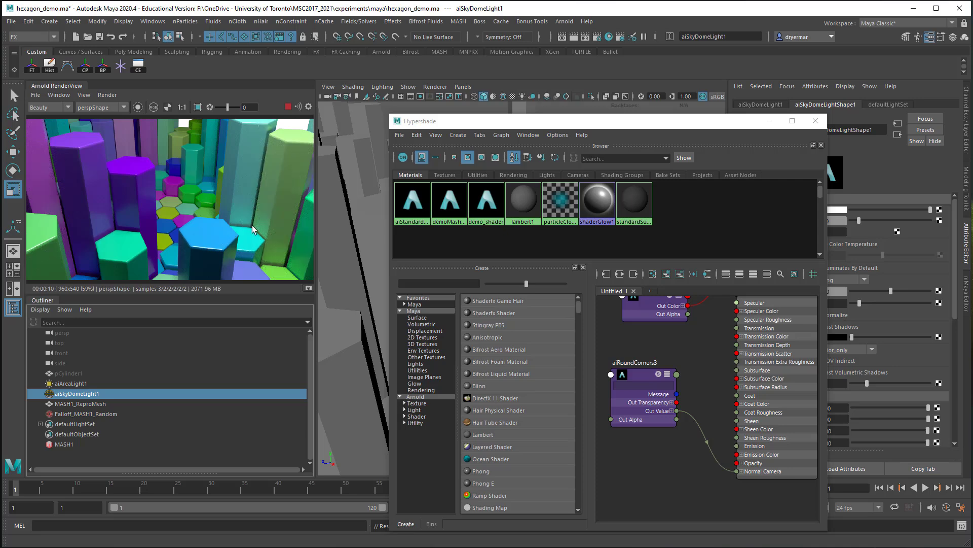
alt+drag(252, 224, 216, 219)
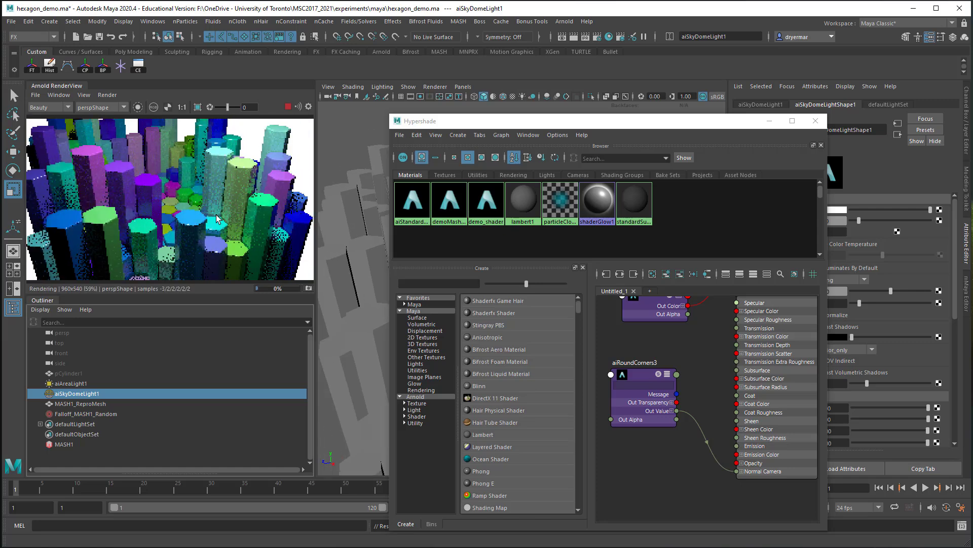
alt+right_drag(216, 215, 111, 201)
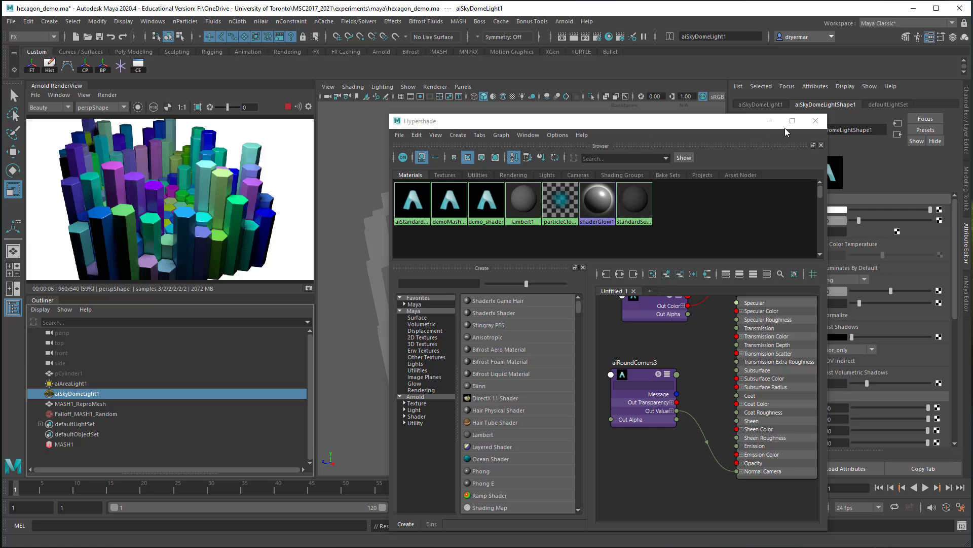
click(816, 120)
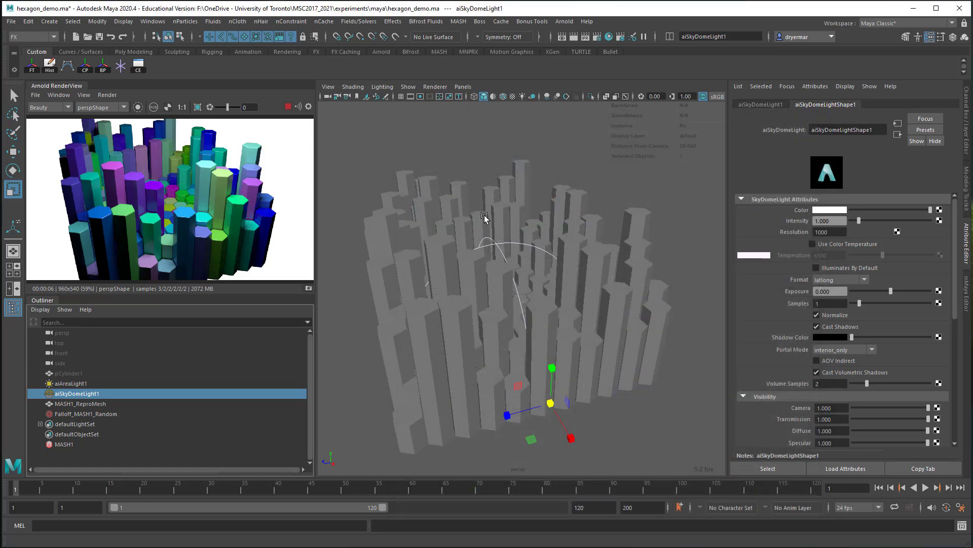